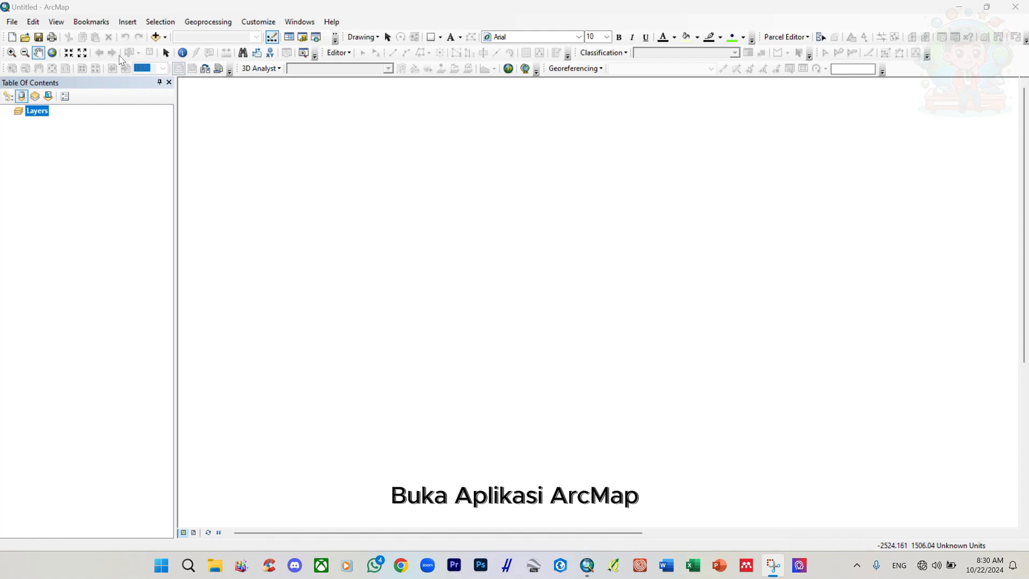
click(201, 130)
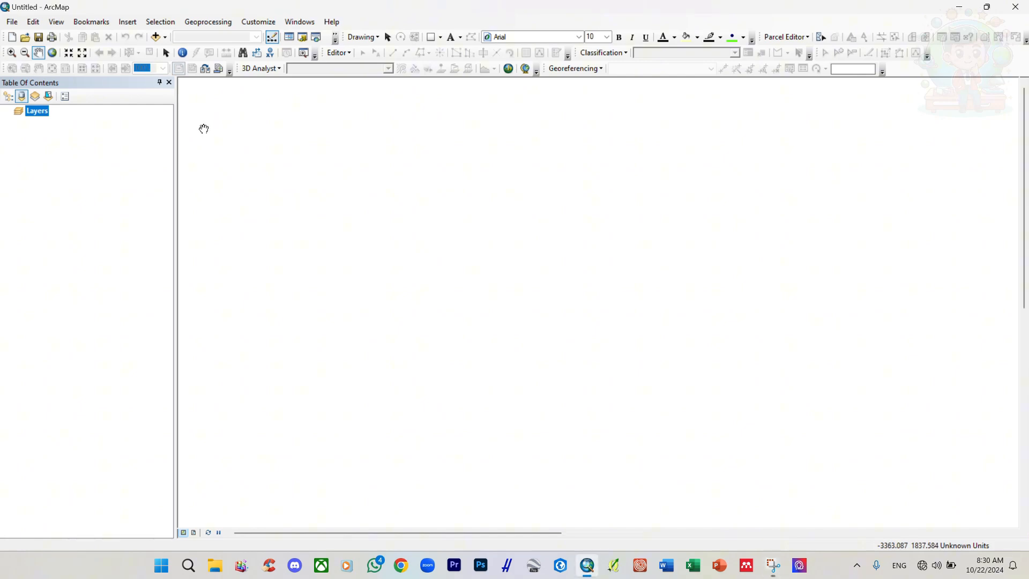
click(165, 37)
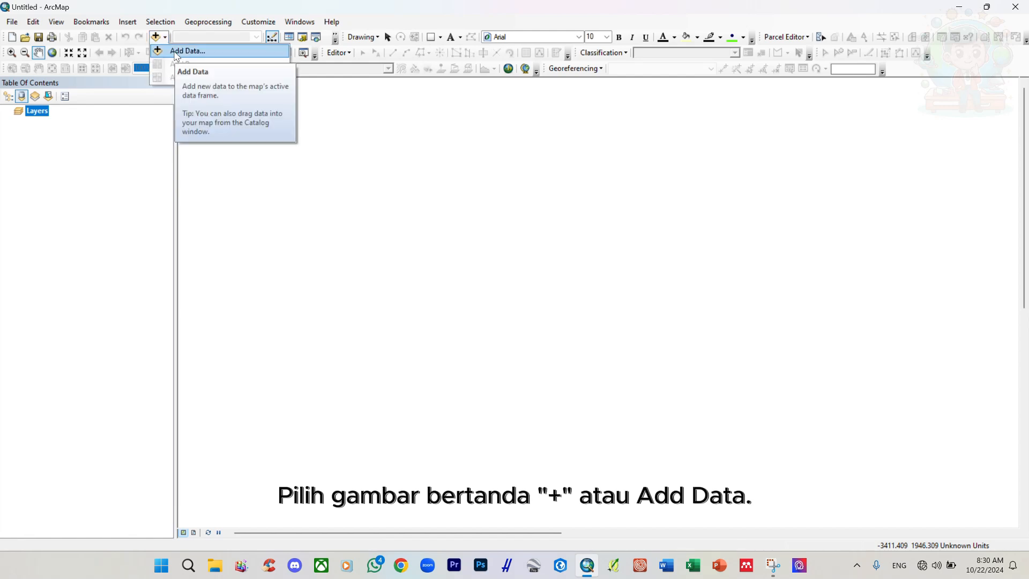
click(167, 125)
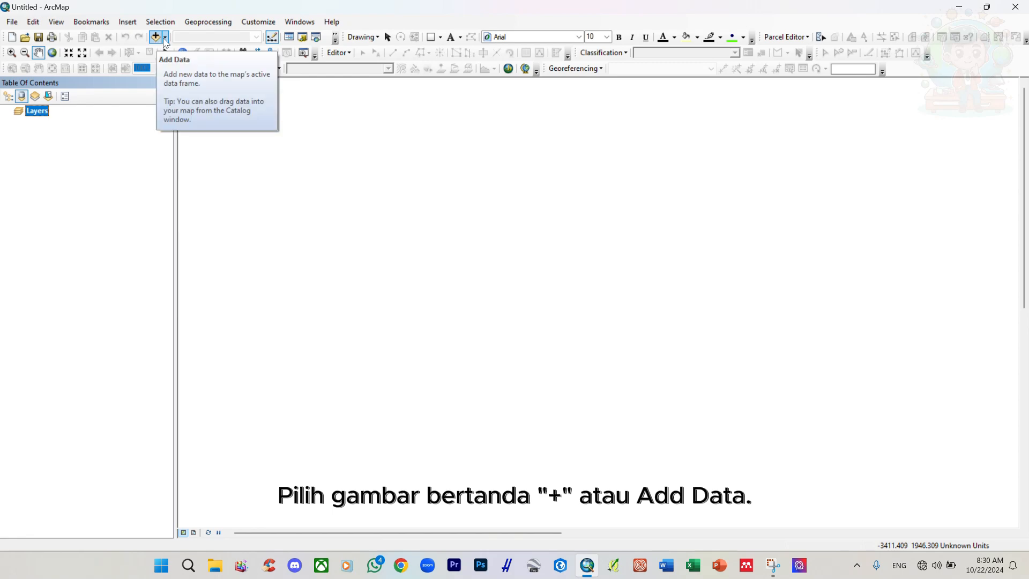
Start adding data and connect to the LATIHAN ARCGIS folder inside Downloads.
click(157, 40)
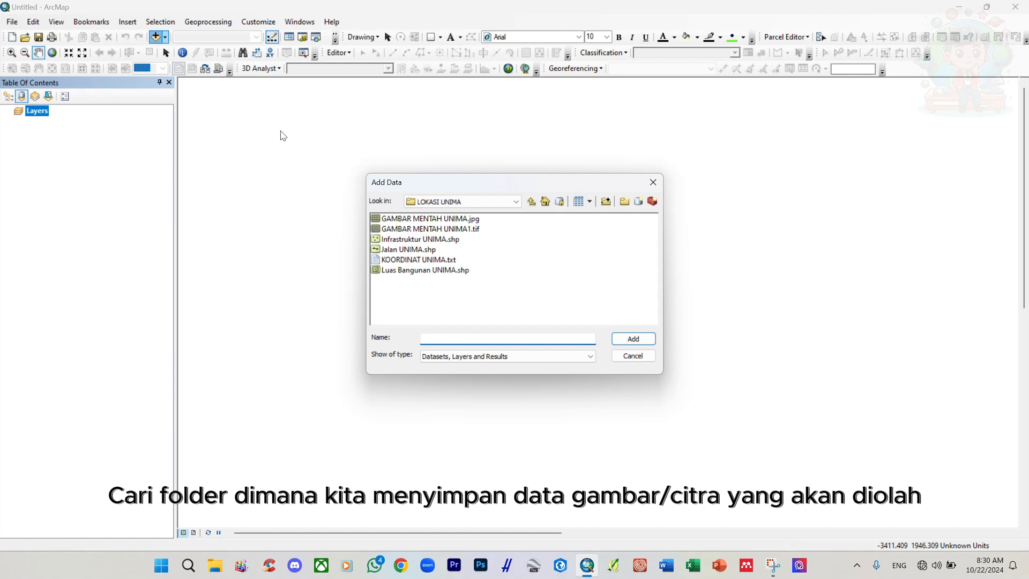
click(516, 201)
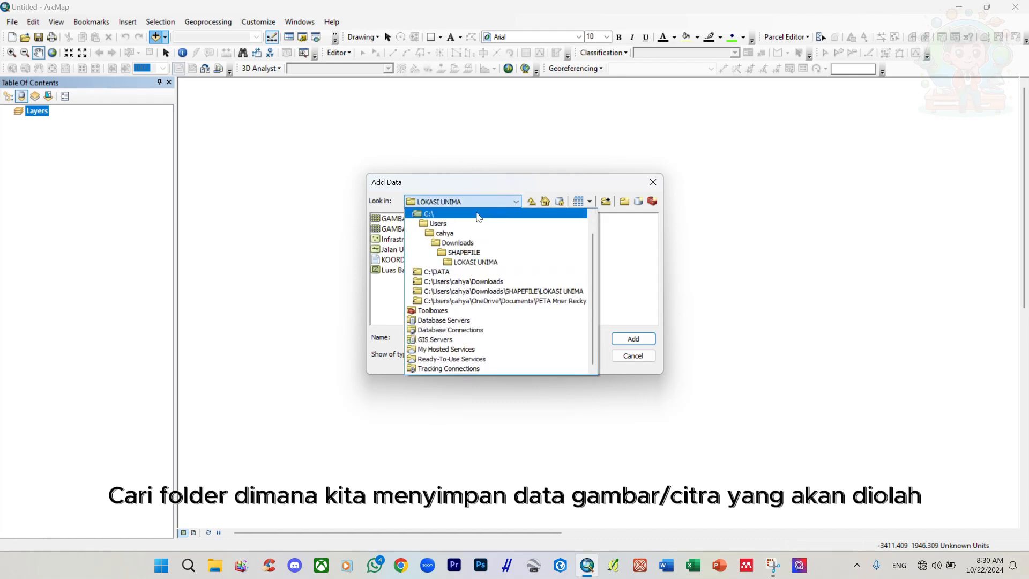
click(441, 216)
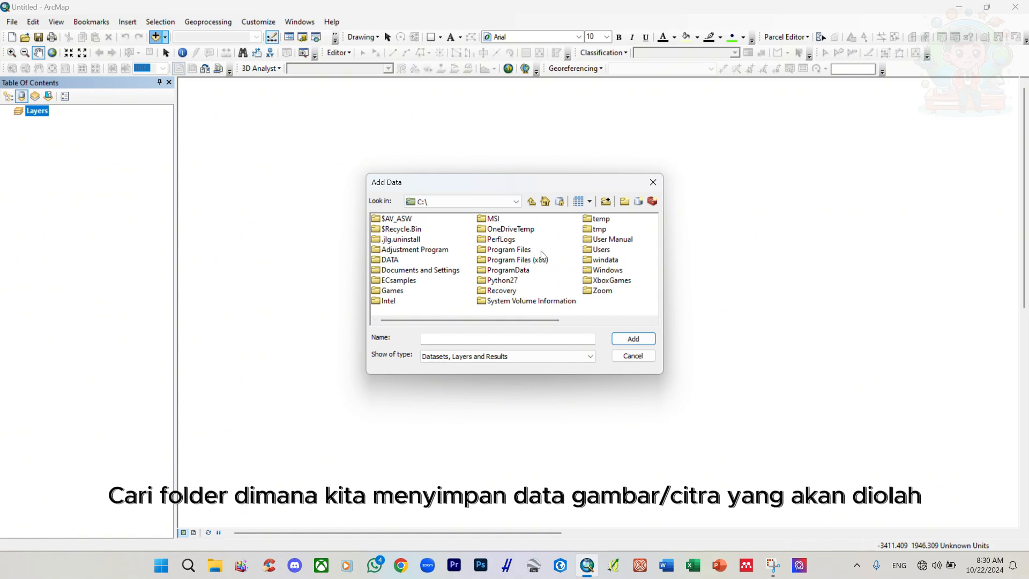
click(606, 203)
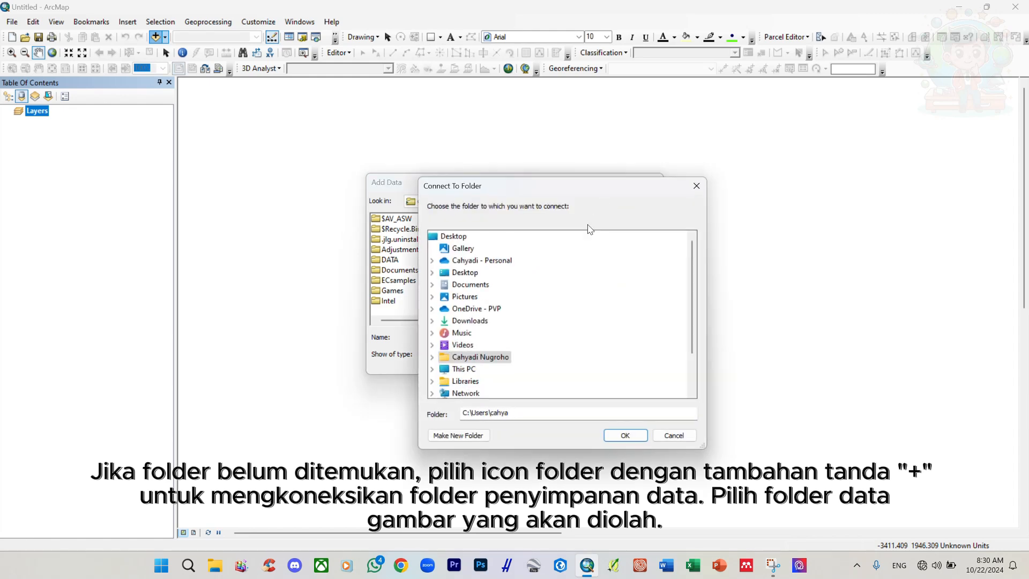
click(444, 322)
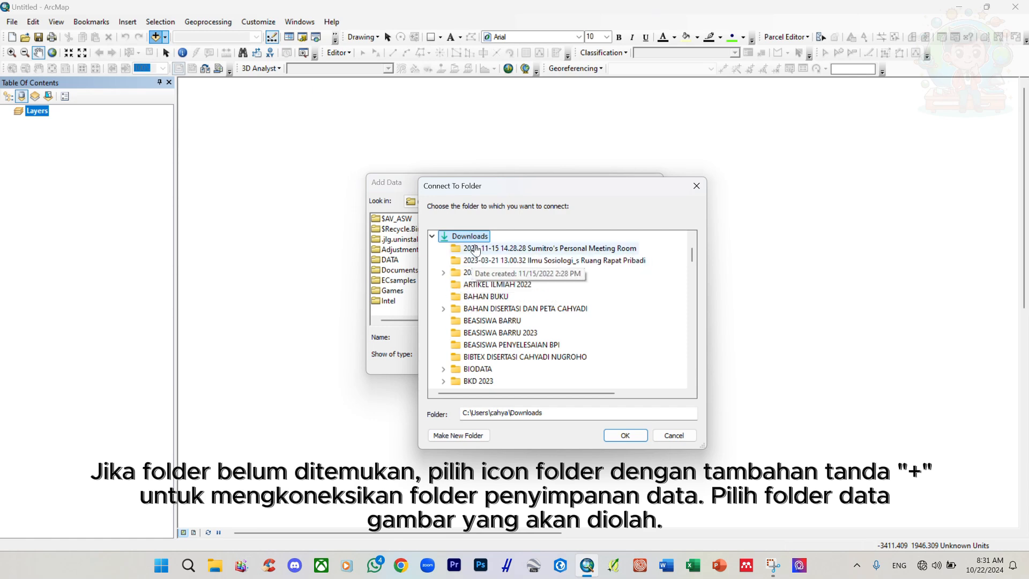
scroll(485, 331, down, 1)
scroll(485, 331, down, 7)
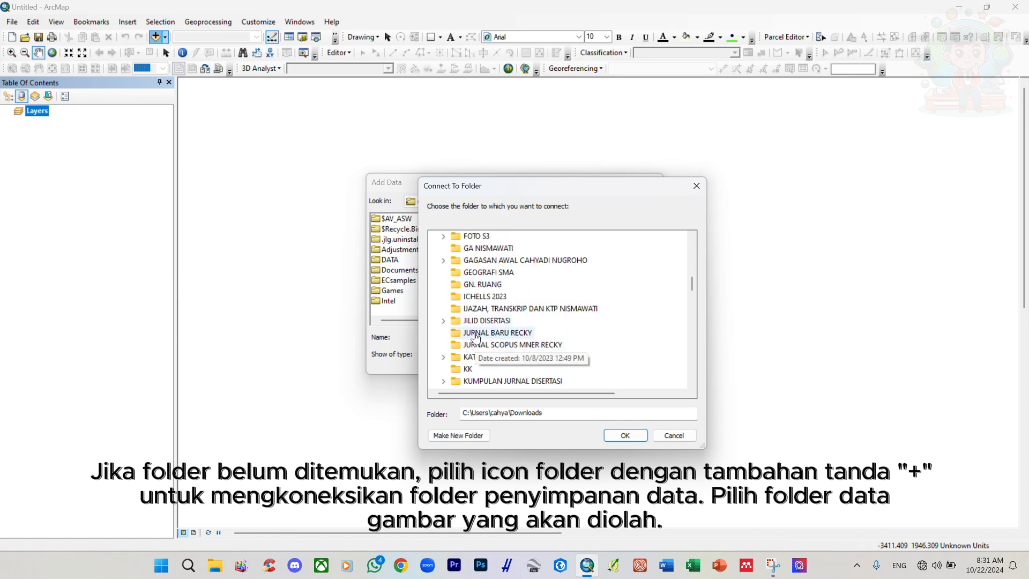
scroll(482, 343, down, 2)
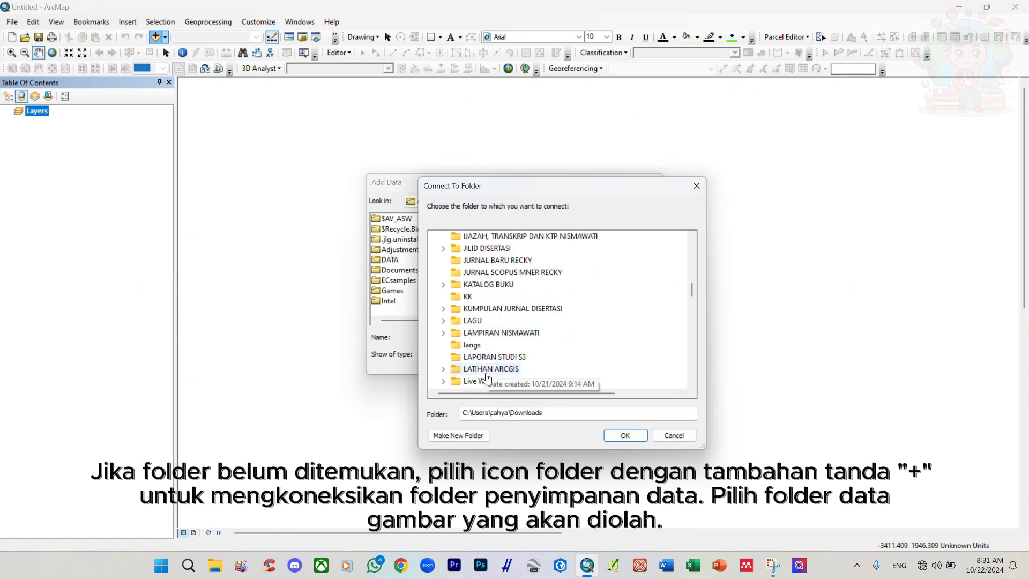
double_click(487, 370)
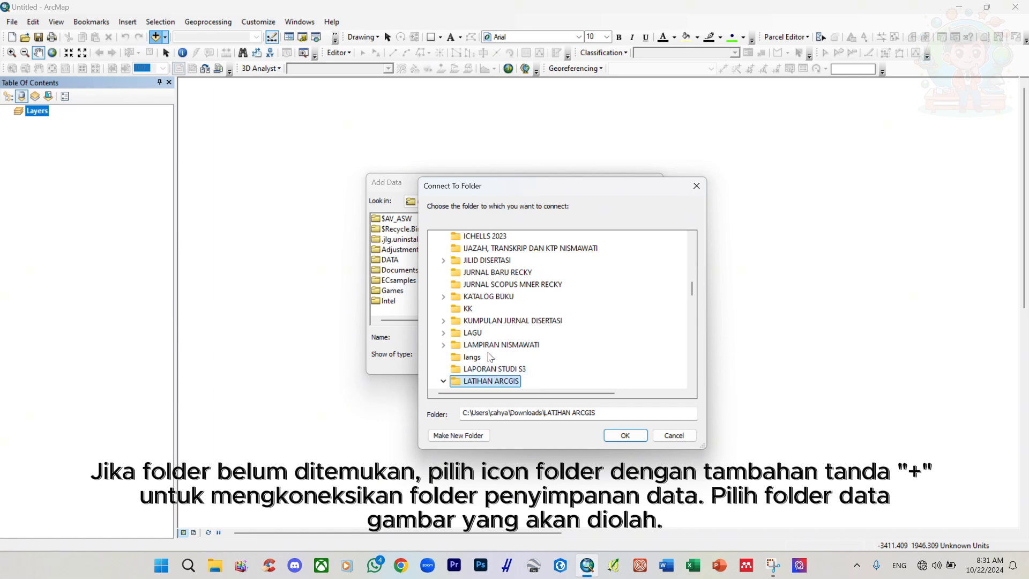
scroll(489, 357, down, 1)
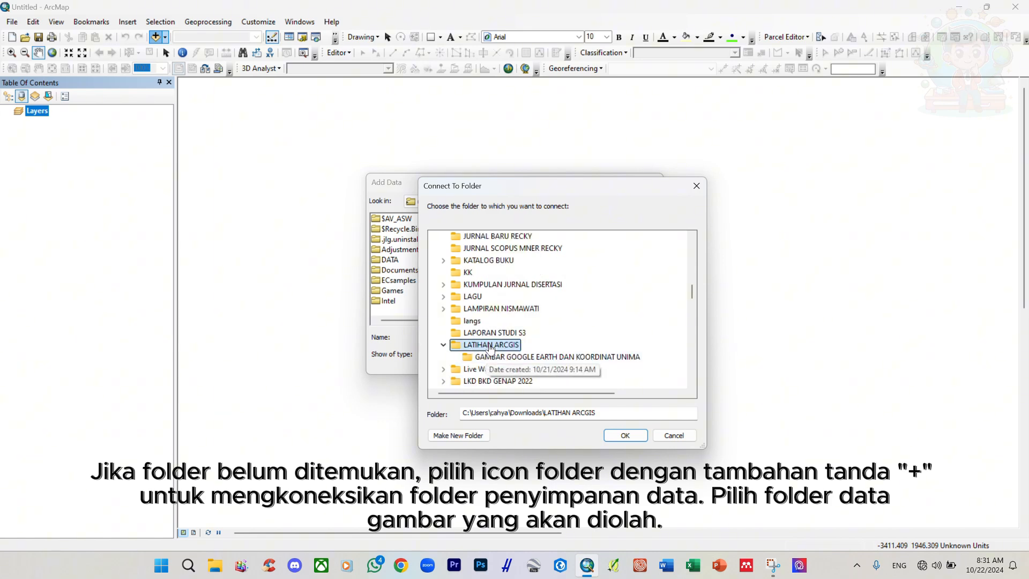
click(625, 436)
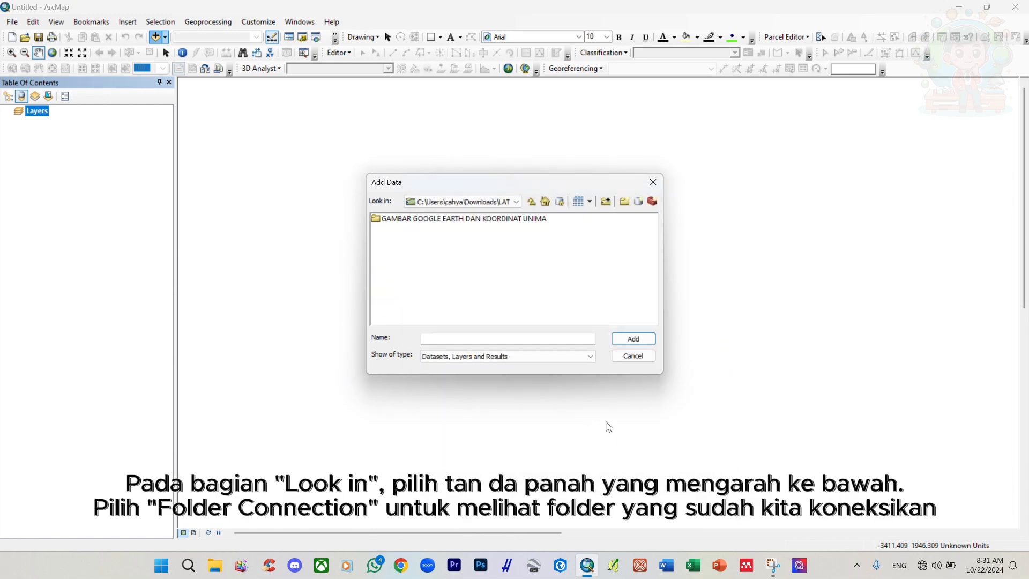
Add GAMBAR JPEG UNIMA.jpg from the GAMBAR GOOGLE EARTH DAN KOORDINAT UNIMA folder to the map, accepting its missing spatial reference.
double_click(453, 218)
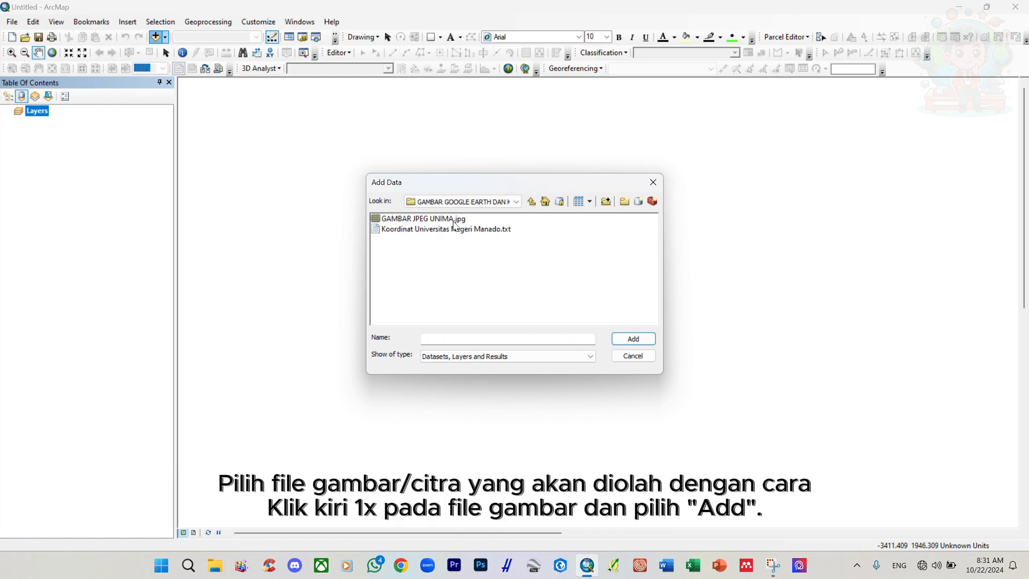
click(436, 222)
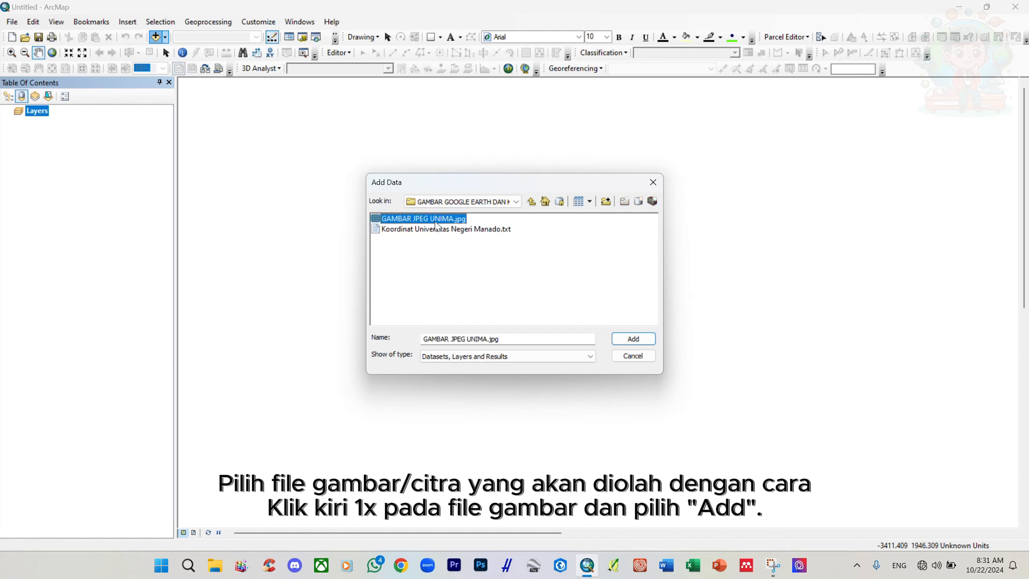
click(621, 339)
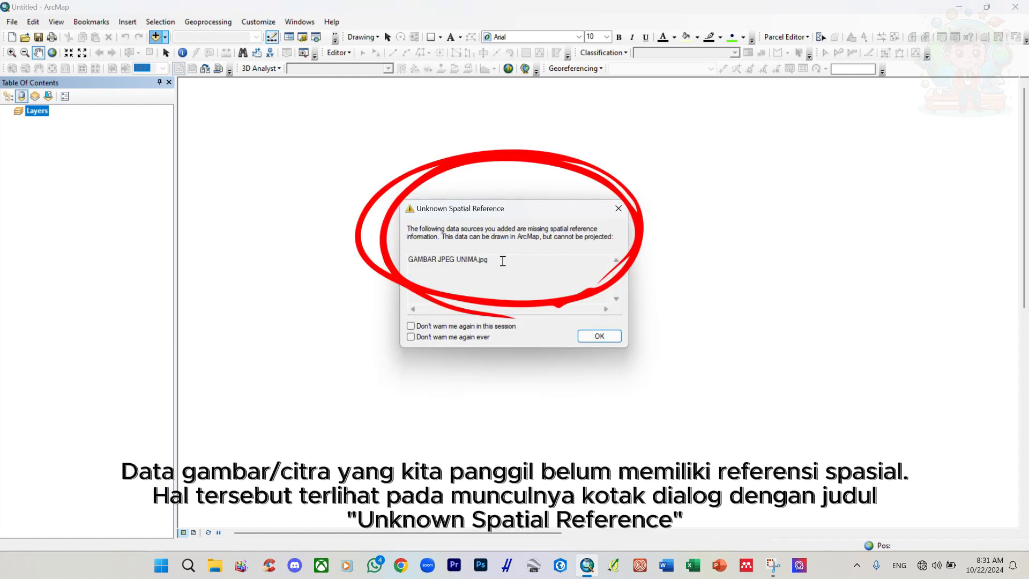
click(600, 339)
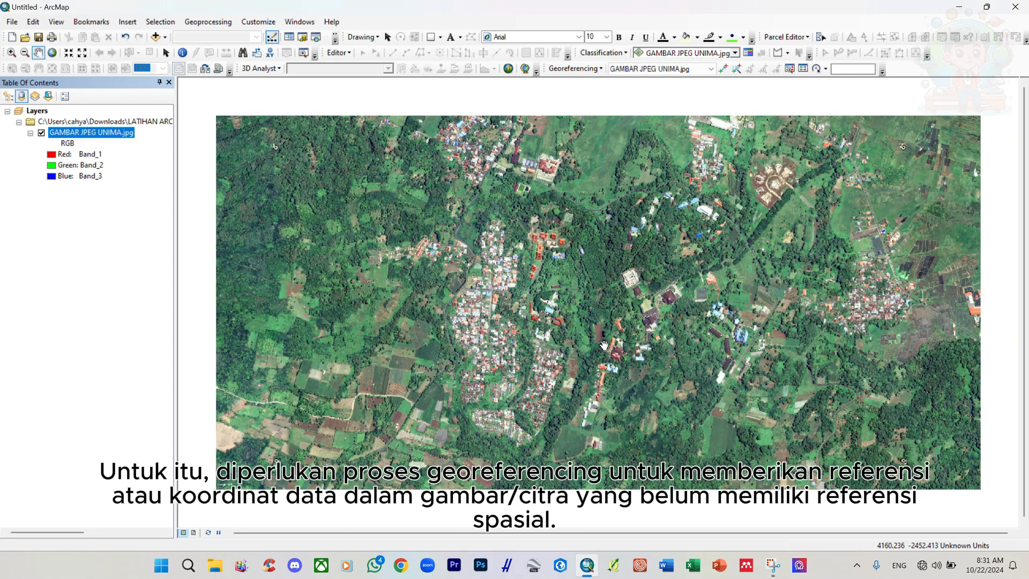
mouse_move(612, 320)
mouse_down()
mouse_move(569, 313)
mouse_move(616, 354)
mouse_move(605, 306)
mouse_move(655, 344)
mouse_move(580, 322)
mouse_move(609, 328)
mouse_up()
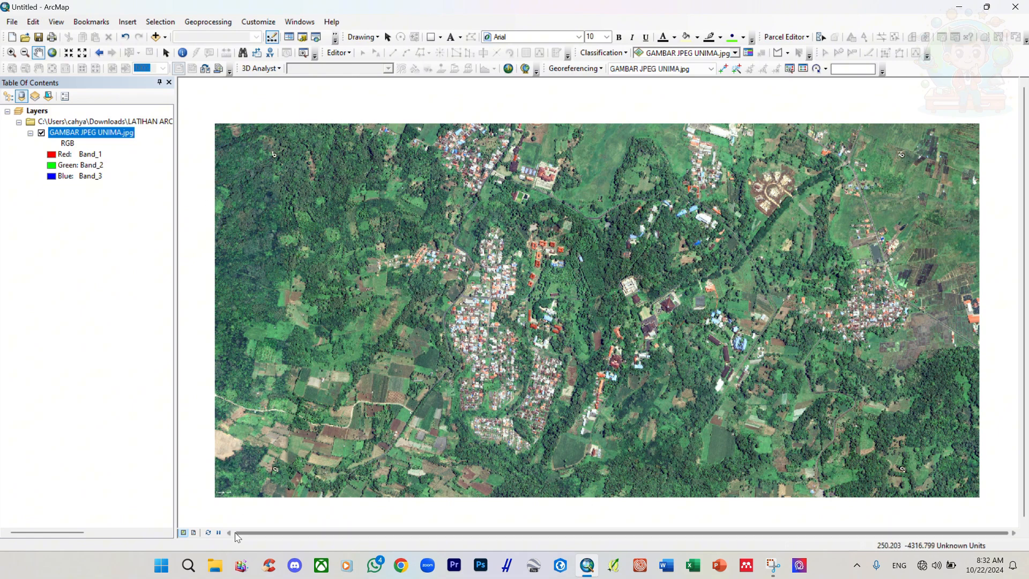
In File Explorer, open Koordinat Universitas Negeri Manado.txt from GAMBAR GOOGLE EARTH DAN KOORDINAT UNIMA and place its window beside the image in ArcMap.
click(216, 567)
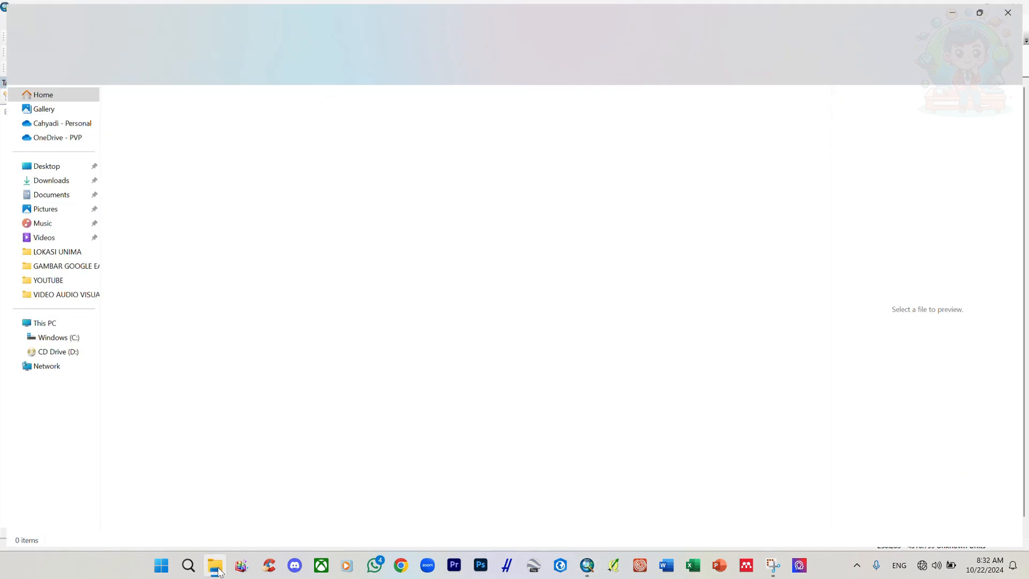
click(67, 252)
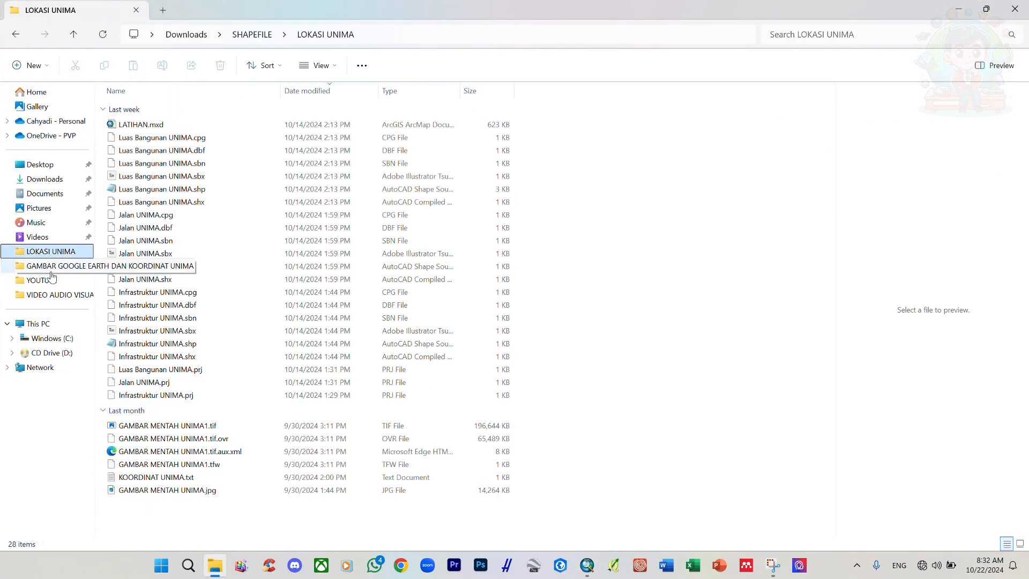
click(50, 266)
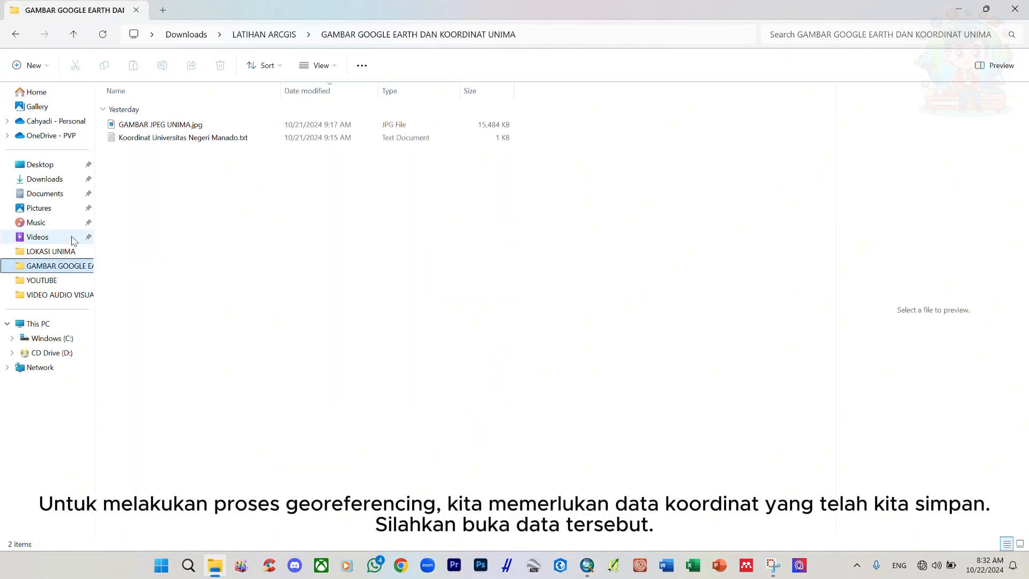
click(154, 138)
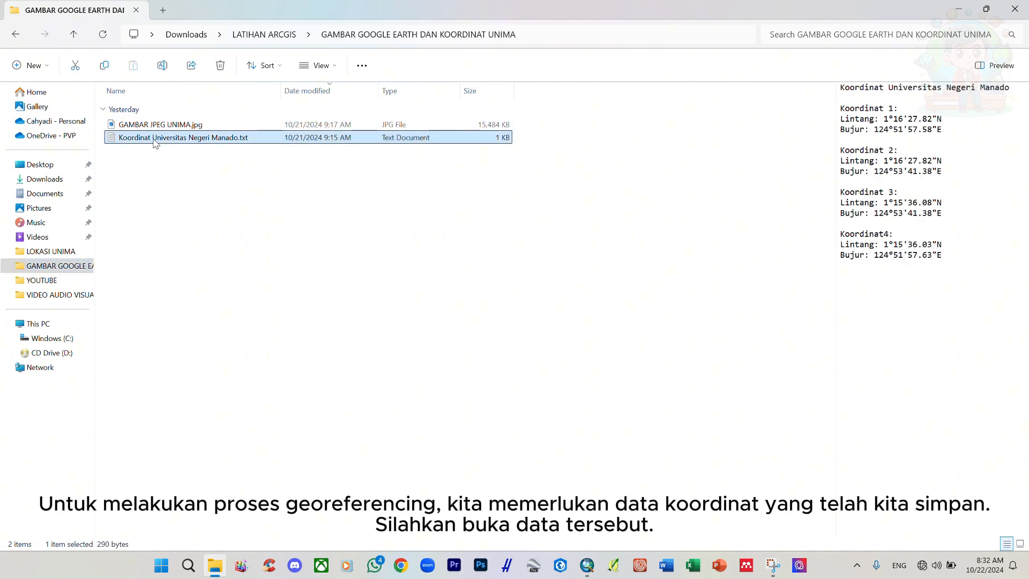
double_click(156, 138)
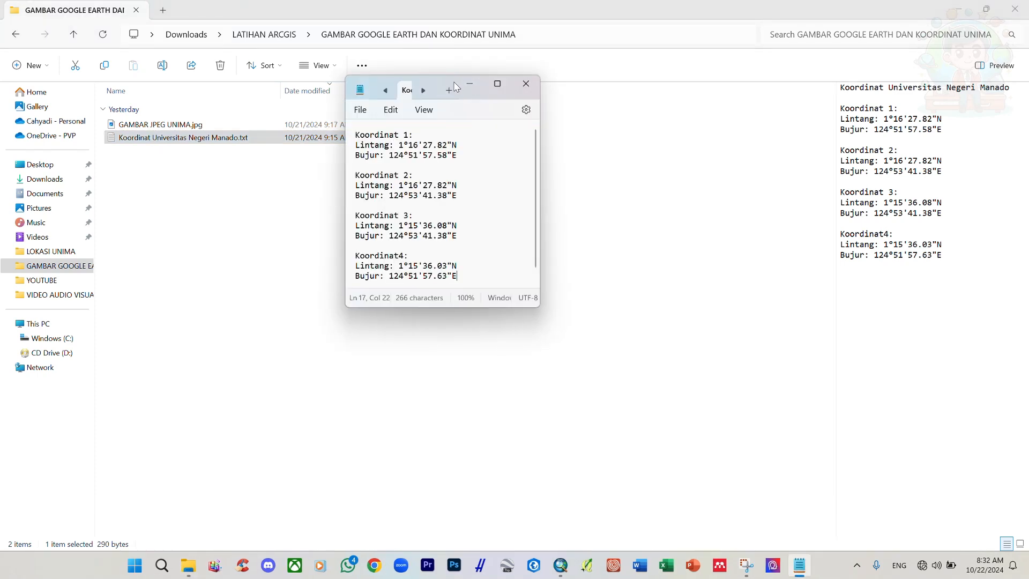
click(958, 10)
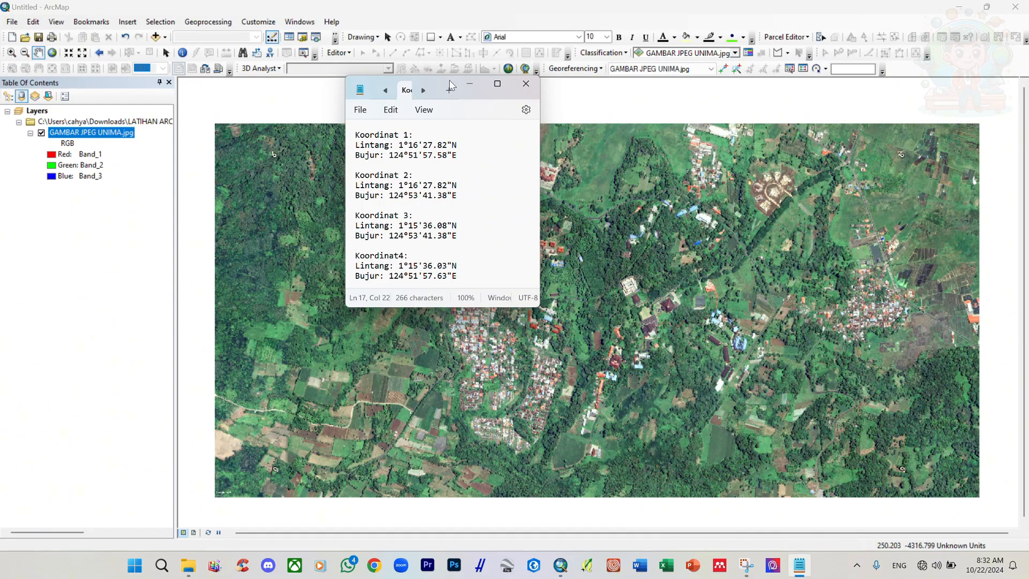
drag(375, 85, 64, 175)
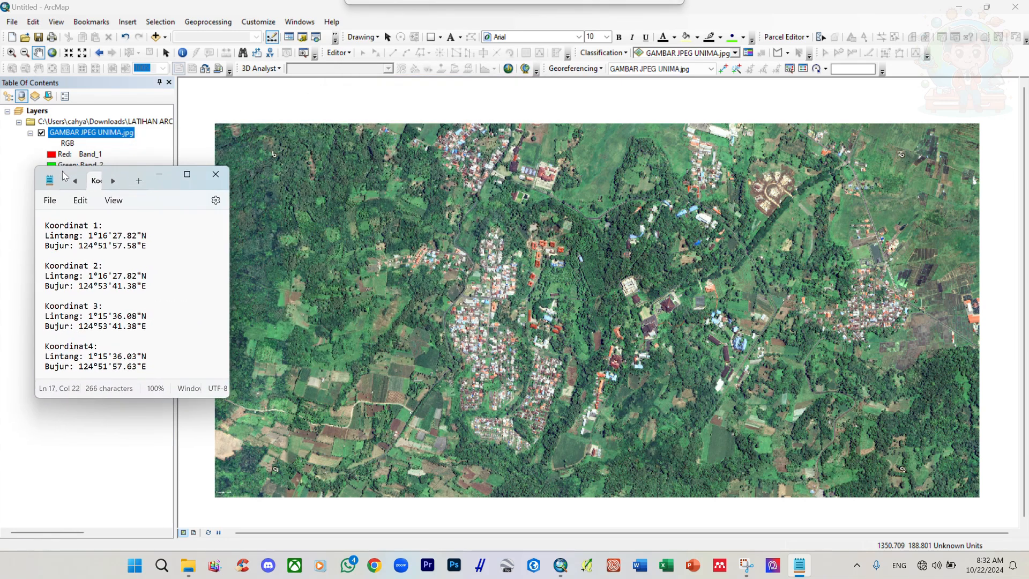
click(386, 104)
drag(616, 356, 441, 190)
drag(619, 375, 634, 352)
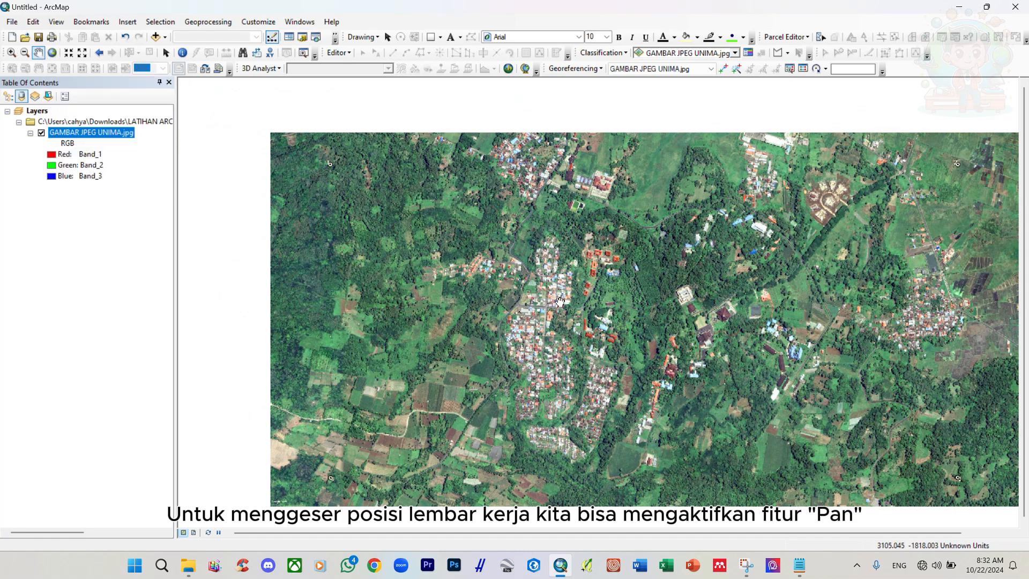
mouse_move(560, 301)
mouse_down()
mouse_move(492, 301)
mouse_move(565, 320)
mouse_up()
drag(586, 345, 560, 328)
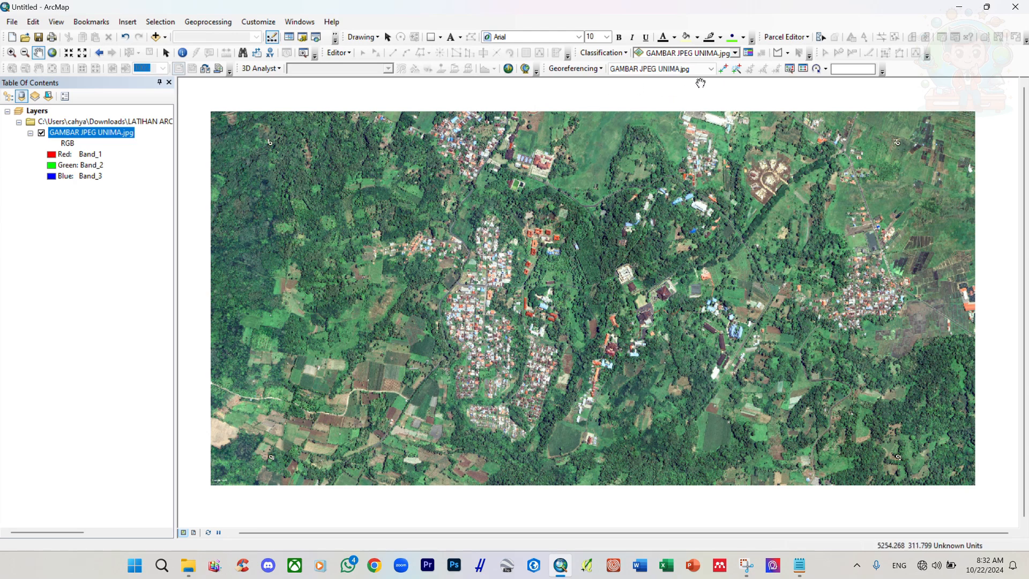
Open a Magnifier window and position it over coordinate mark 1 on the image.
click(298, 23)
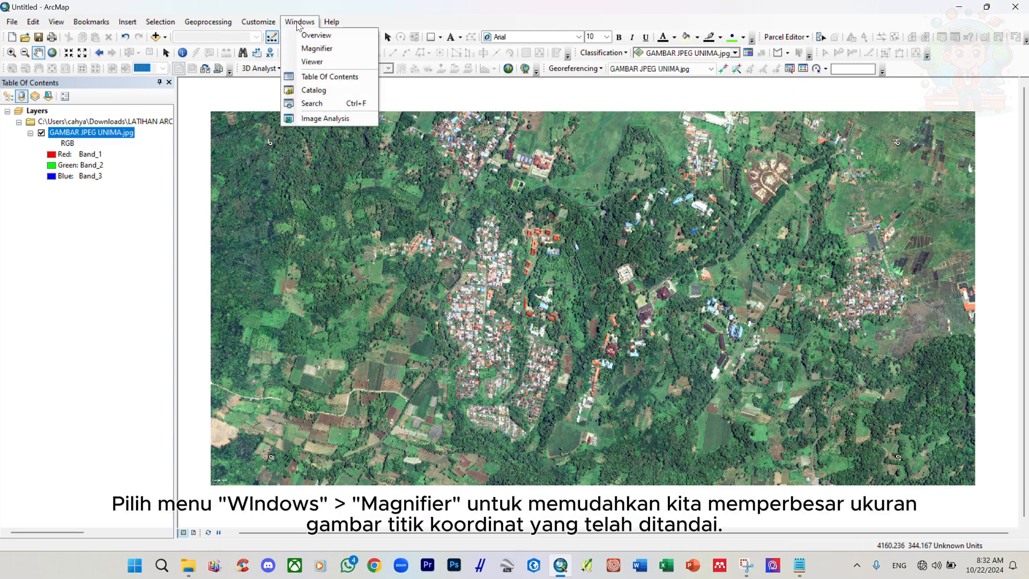
click(317, 49)
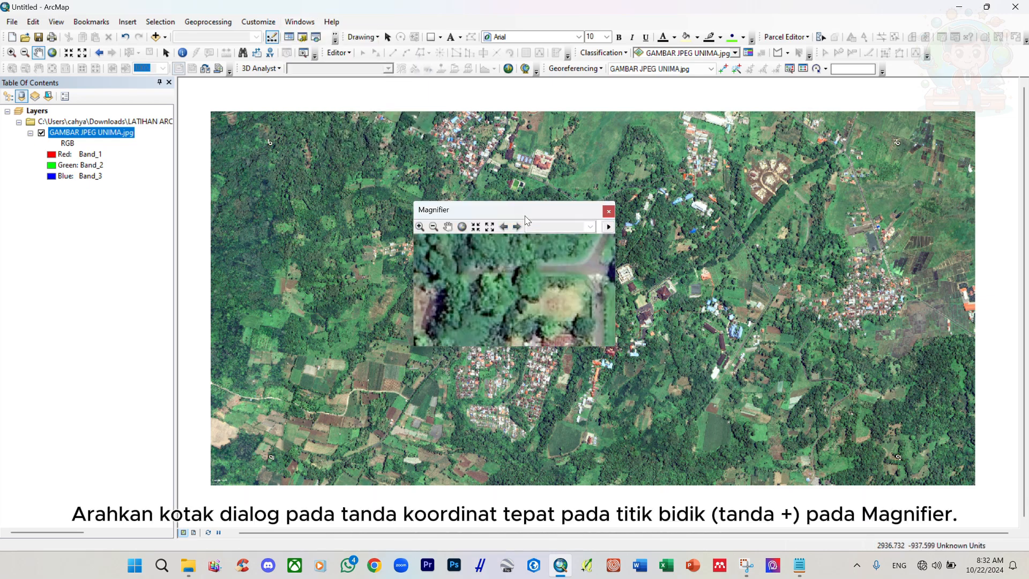
drag(527, 214, 285, 70)
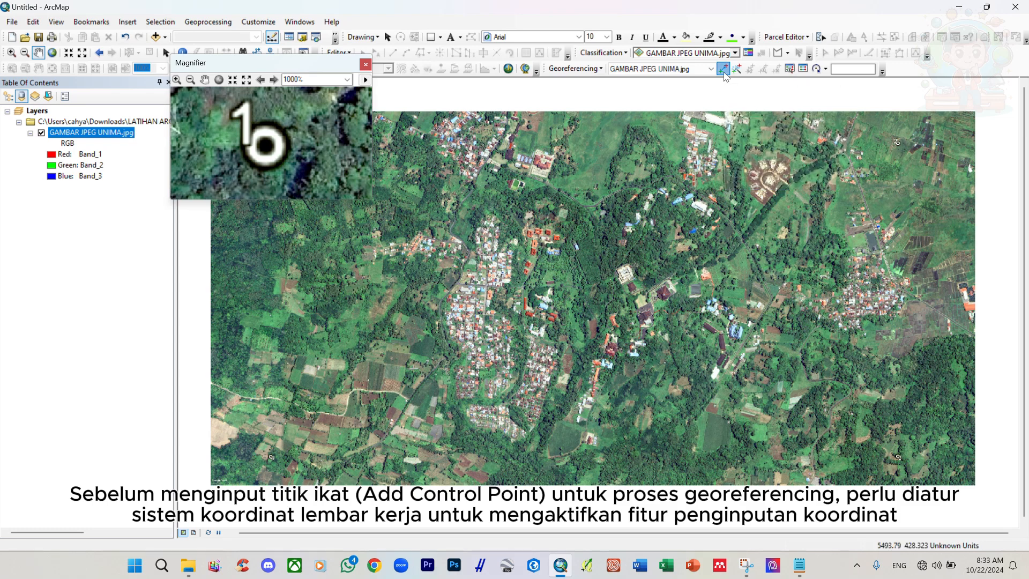
click(723, 68)
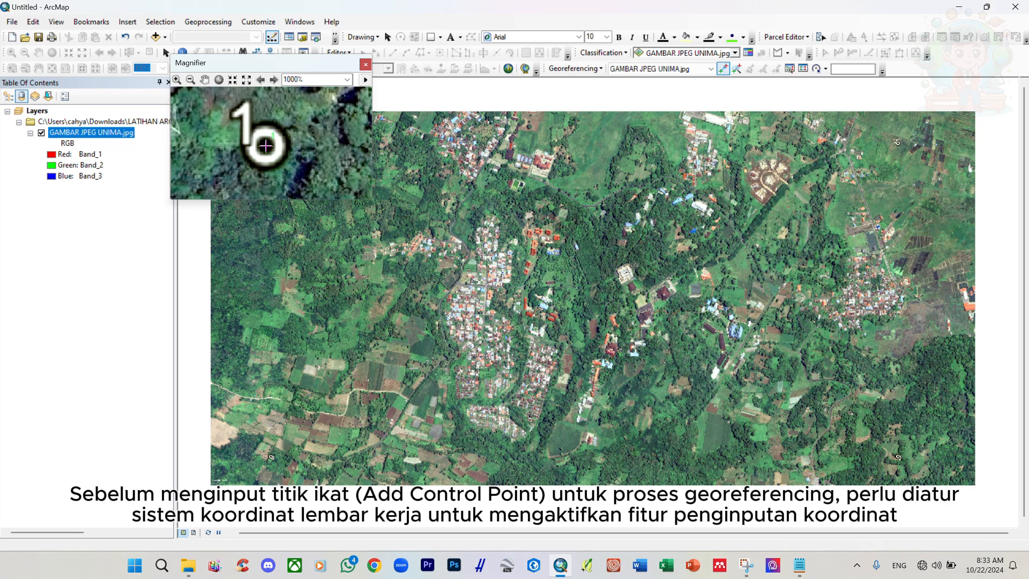
click(266, 145)
right_click(294, 135)
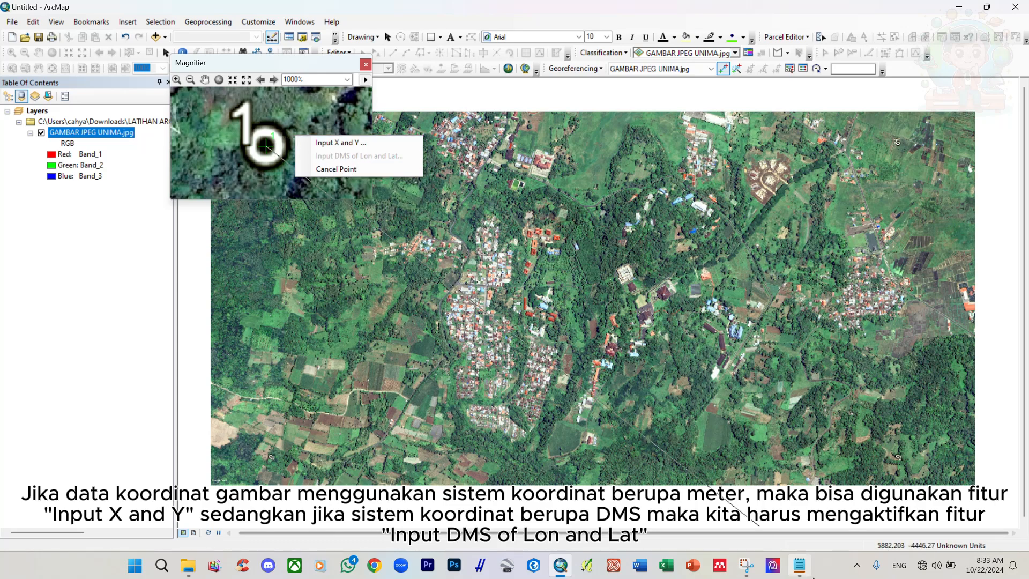
click(804, 573)
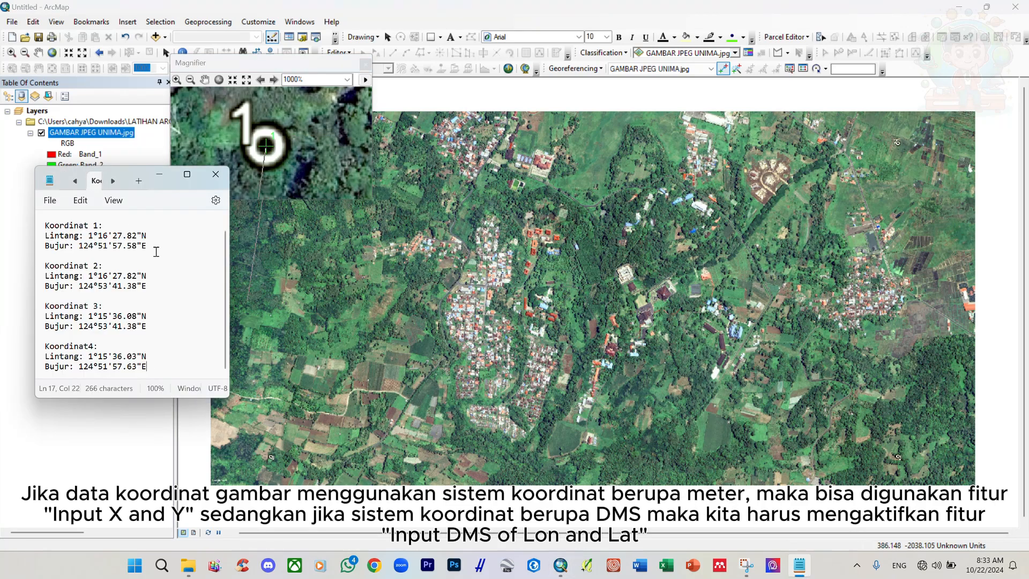
right_click(321, 123)
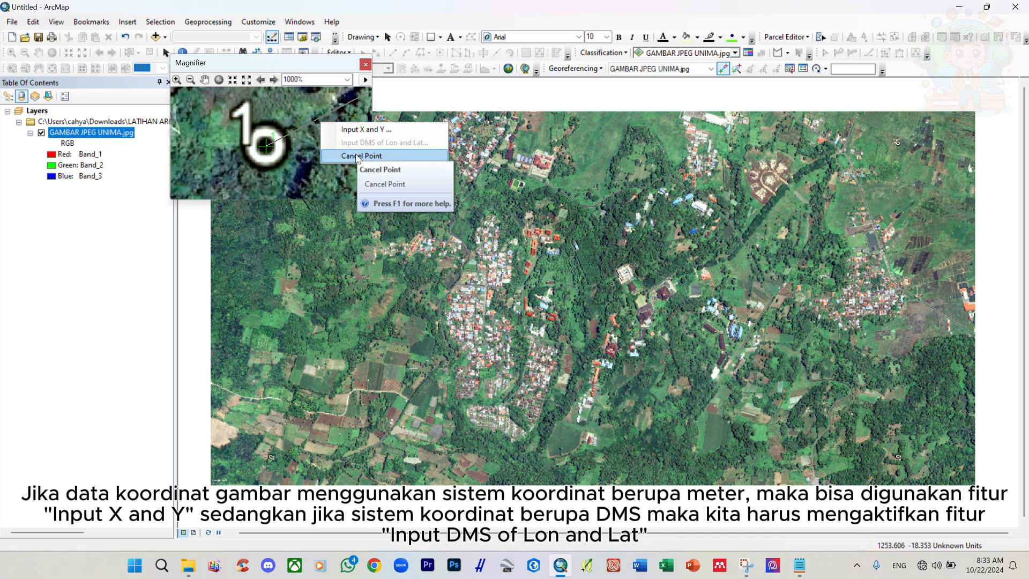
click(357, 156)
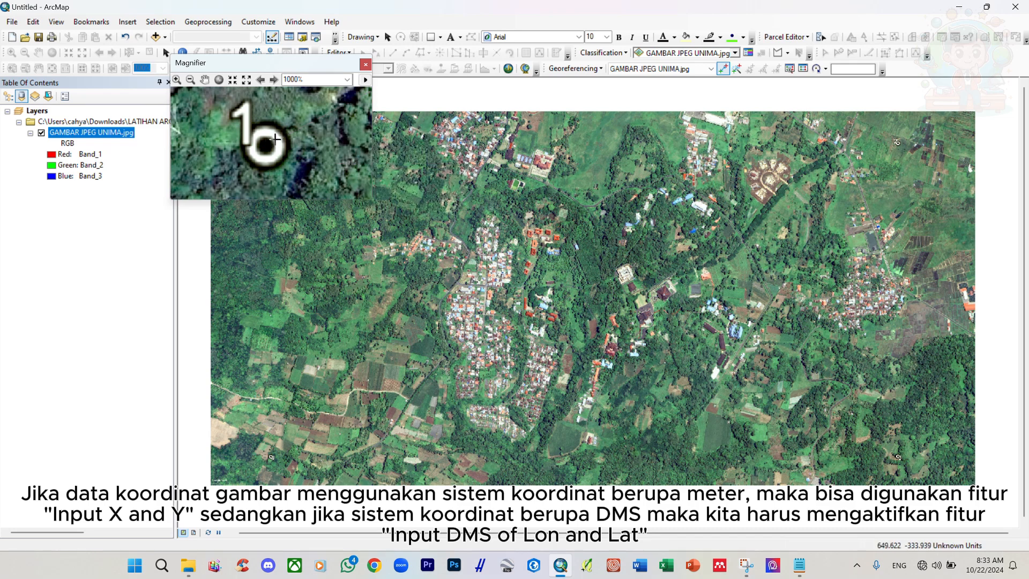
Open the coordinate system settings in the data frame's properties.
click(57, 22)
click(56, 24)
click(56, 24)
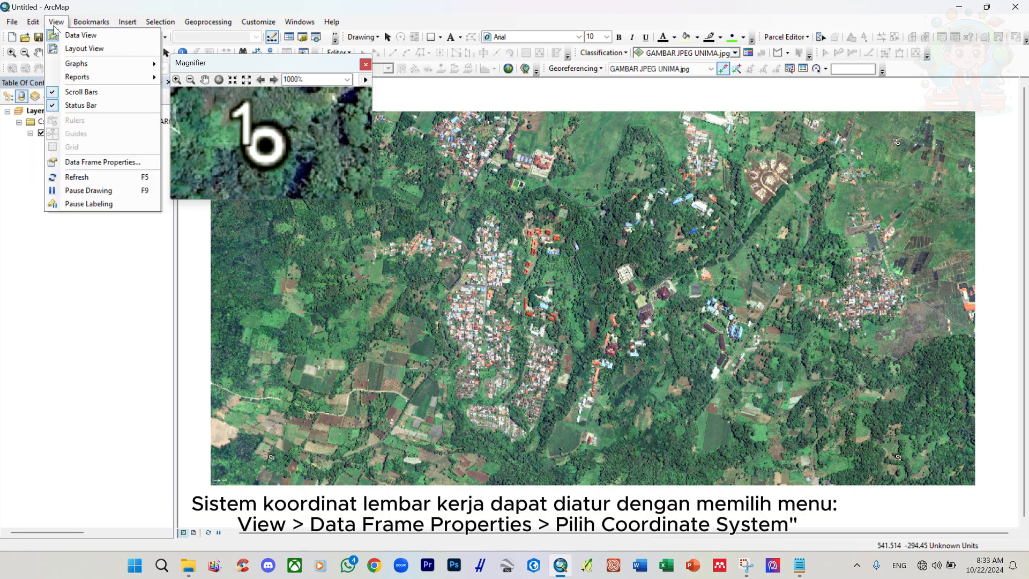
click(89, 161)
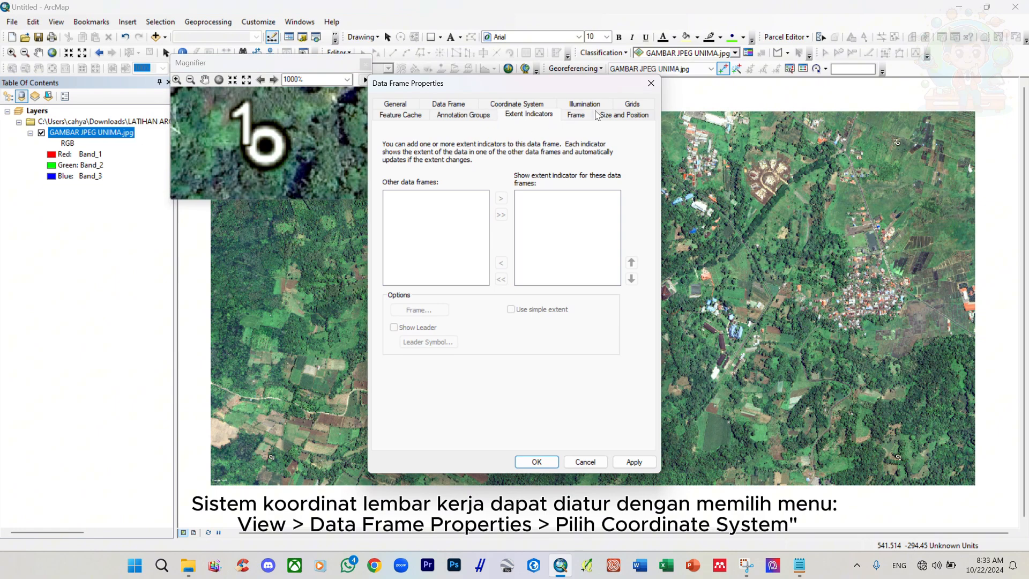
click(506, 105)
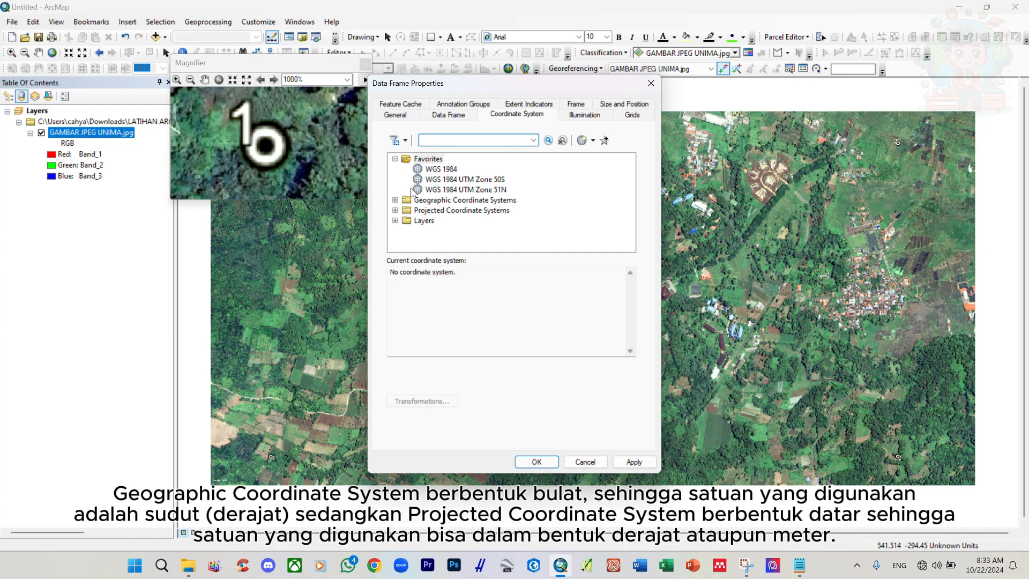
Choose WGS 1984 from the World group of Geographic Coordinate Systems for the data frame.
click(437, 170)
click(395, 200)
scroll(438, 202, down, 5)
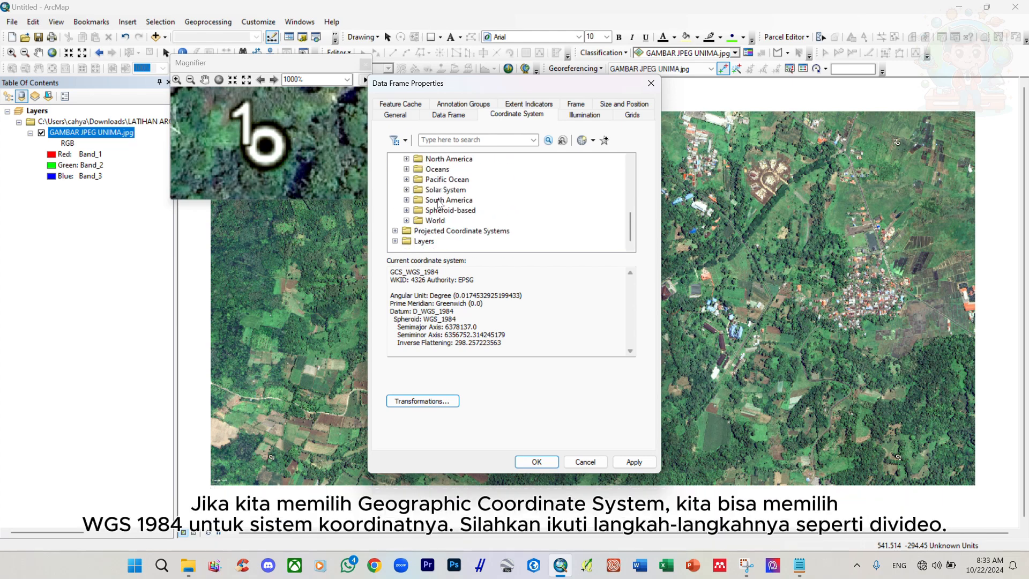
click(406, 220)
scroll(445, 199, down, 5)
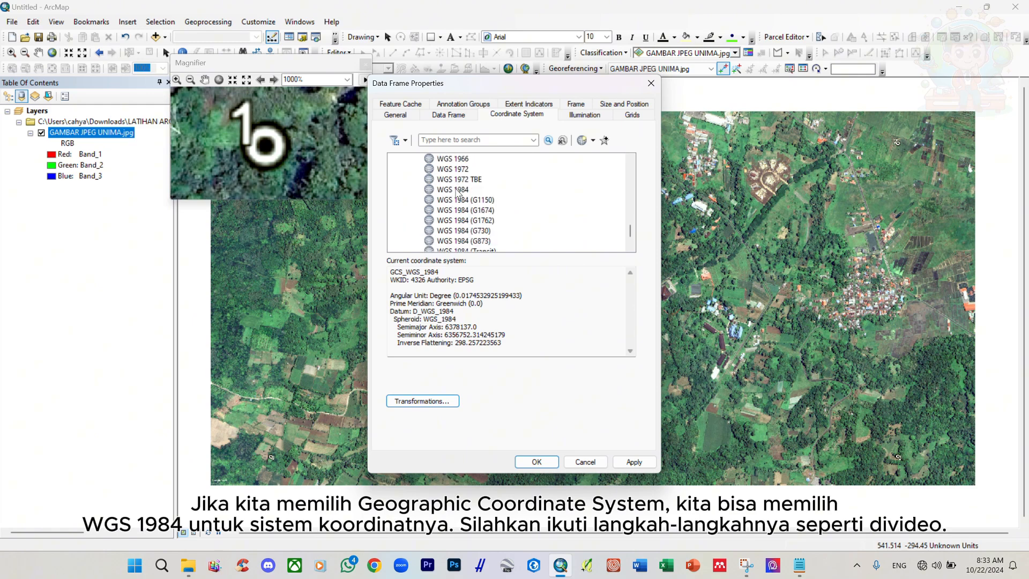
click(459, 191)
scroll(413, 205, down, 1)
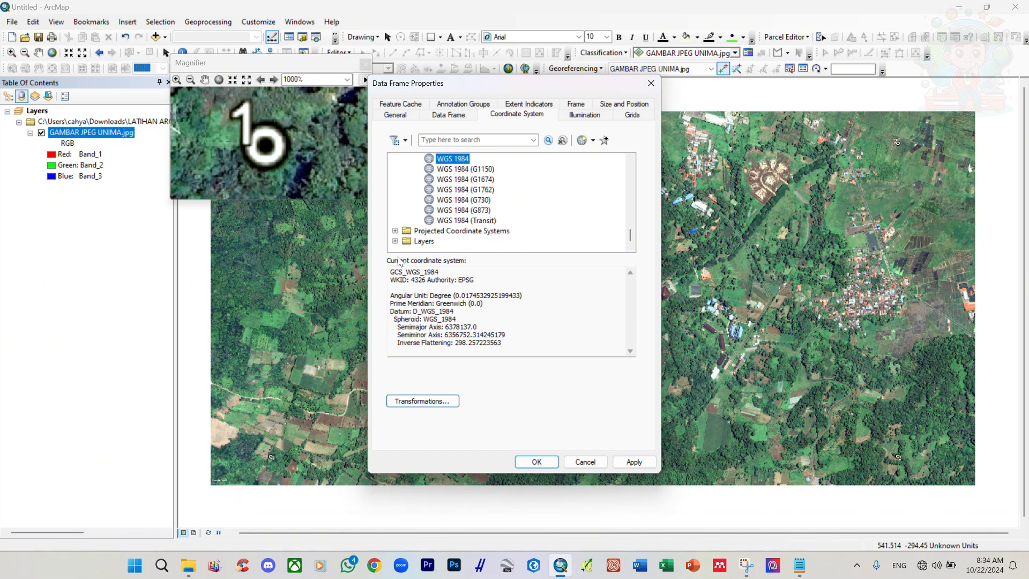
Set the data frame's projected coordinate system to WGS 1984 UTM Zone 51N from the UTM Northern Hemisphere group, and apply it.
click(396, 231)
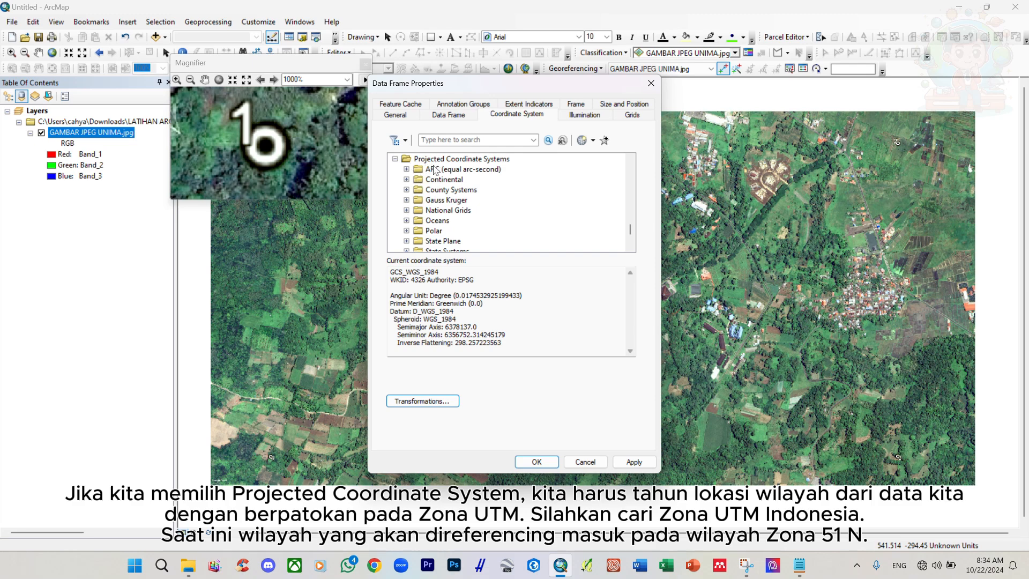
scroll(417, 209, down, 2)
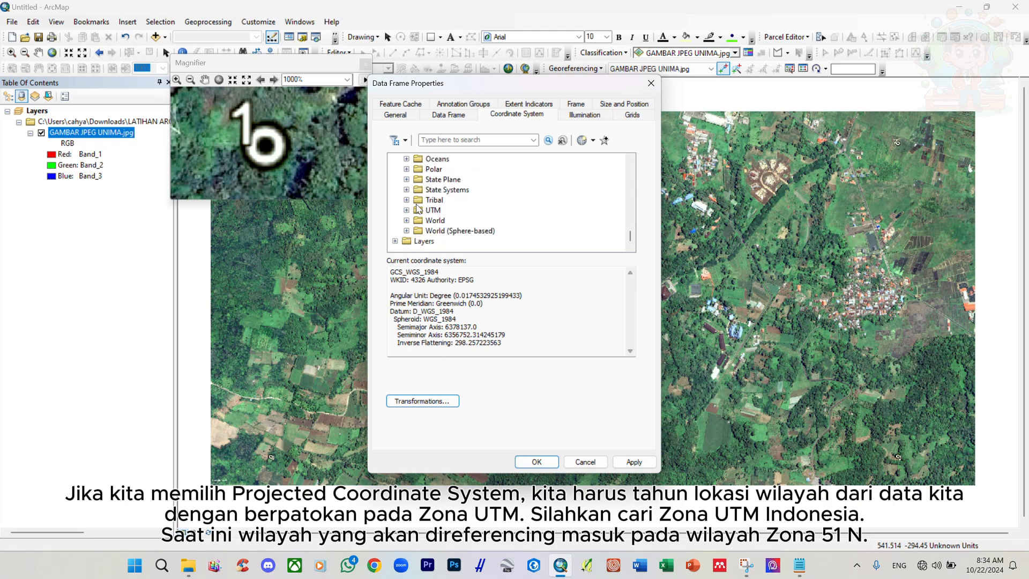
click(406, 211)
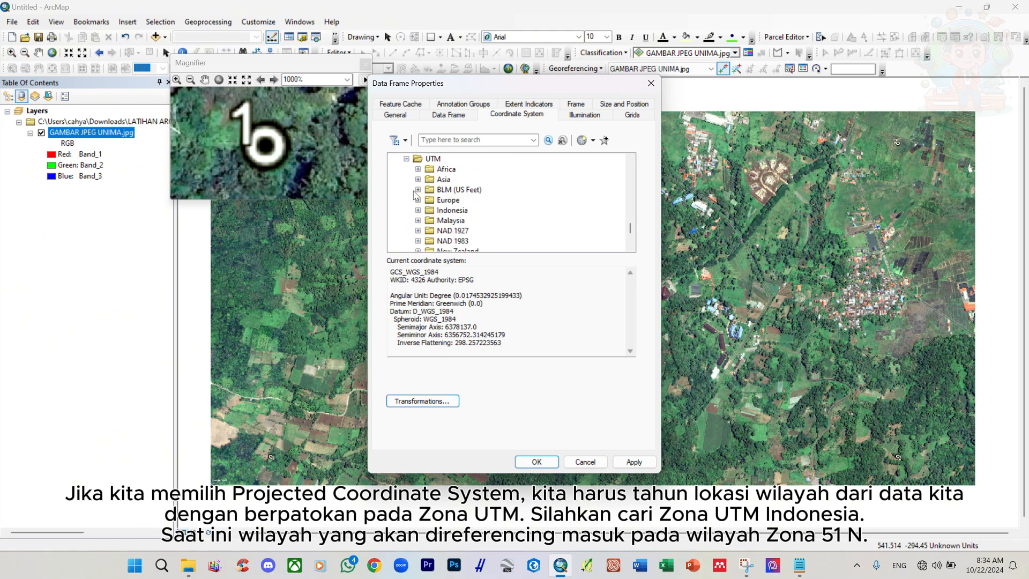
scroll(418, 198, down, 3)
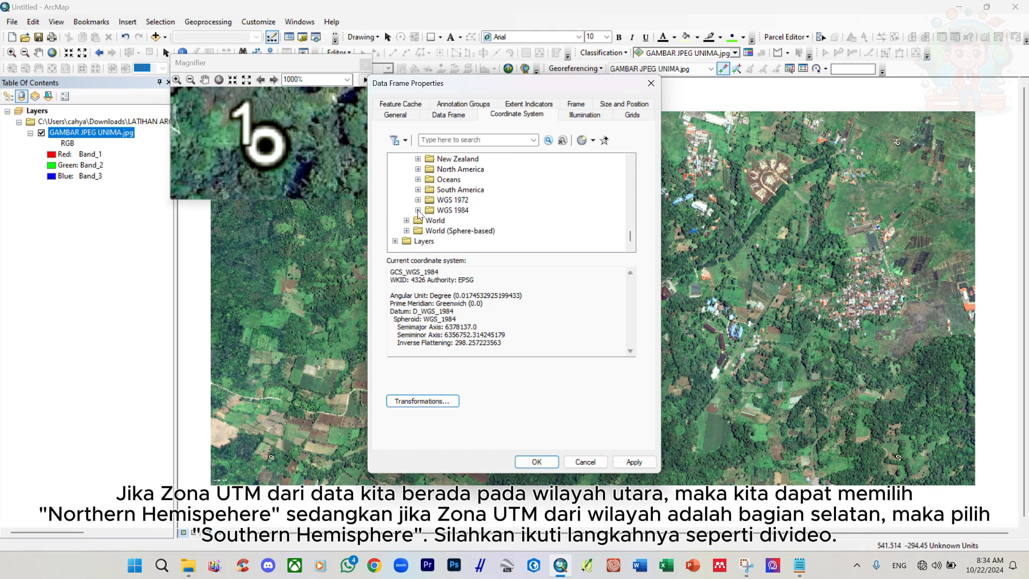
click(418, 210)
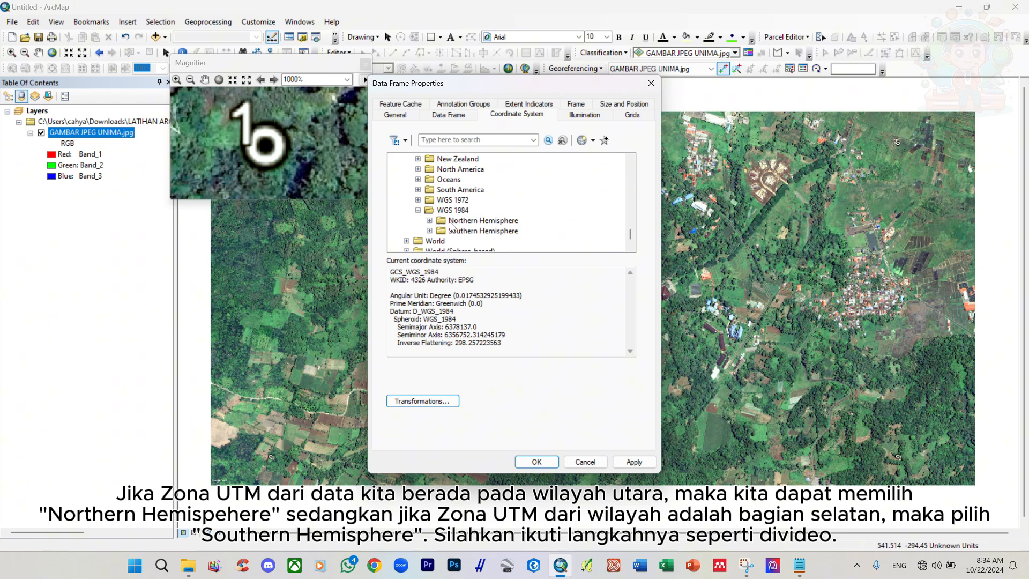
click(430, 220)
scroll(505, 202, down, 10)
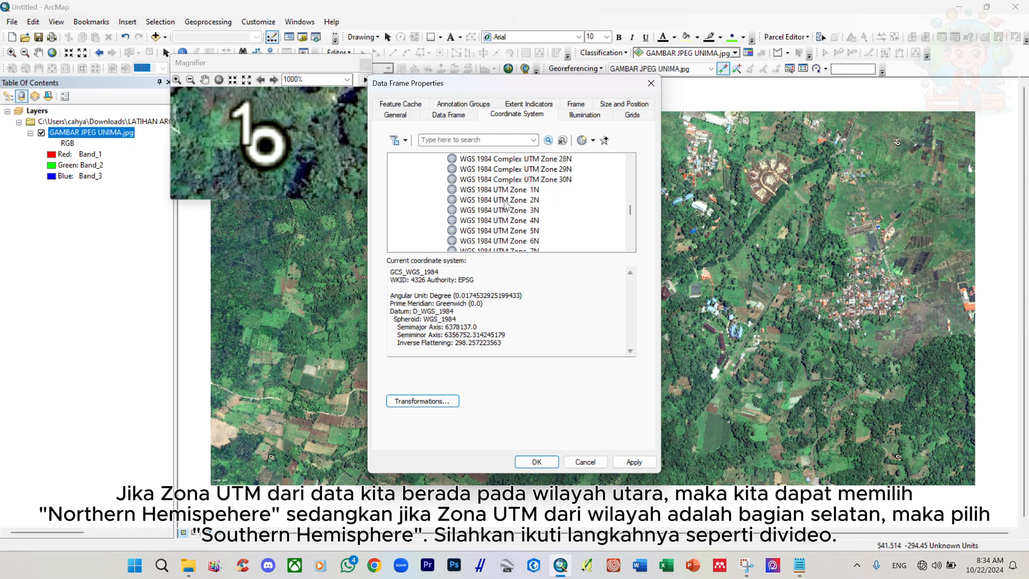
scroll(517, 214, down, 7)
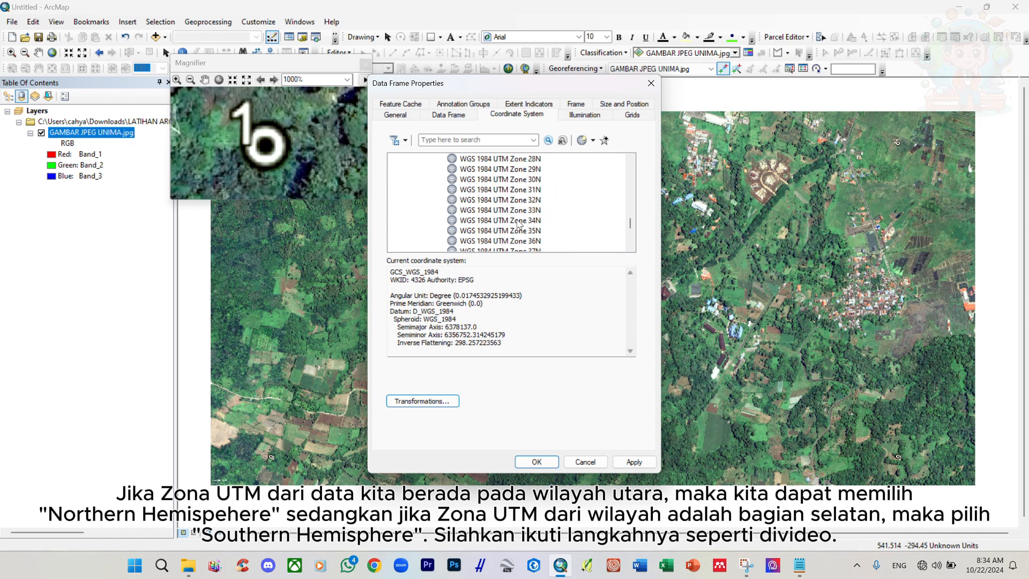
scroll(514, 225, down, 4)
click(521, 242)
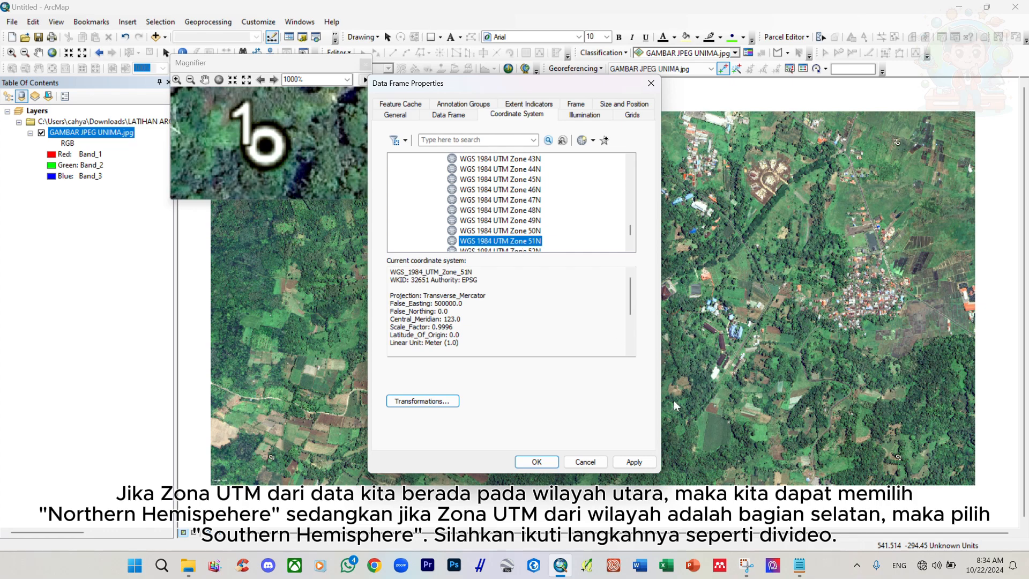
click(632, 462)
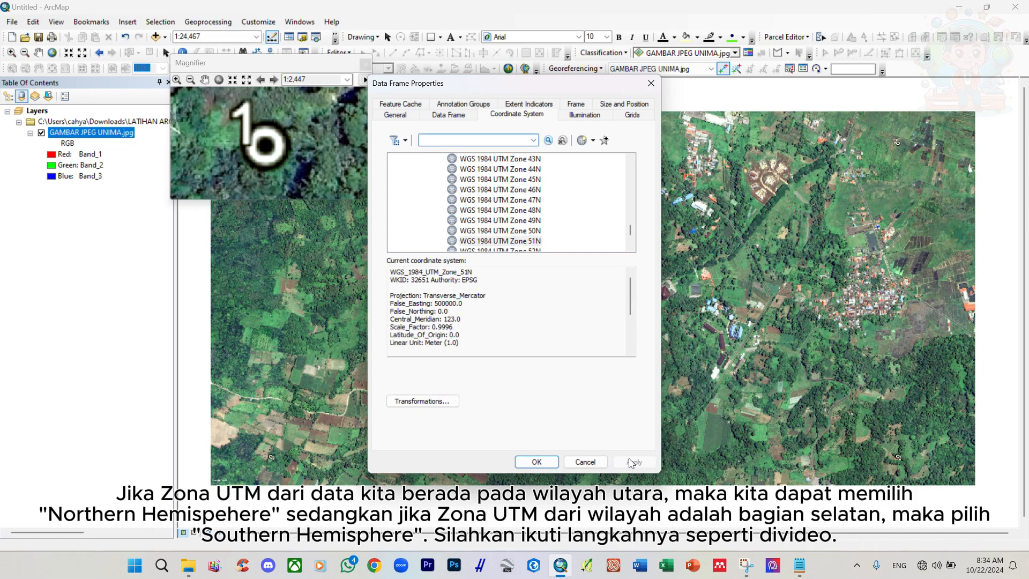
click(536, 462)
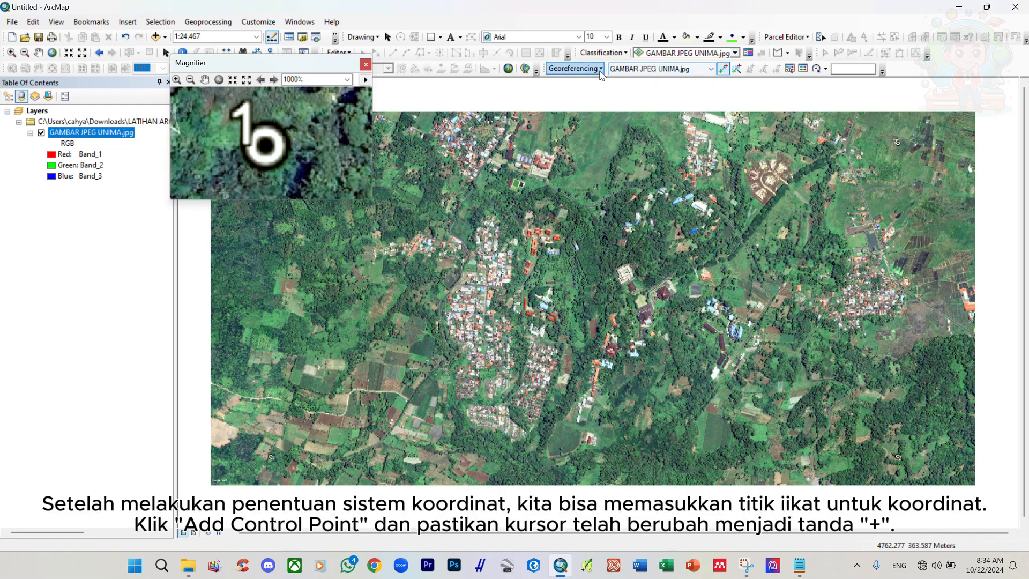
Place a georeferencing control point on the centre of coordinate mark 1 in the Magnifier and open its DMS longitude and latitude entry.
click(722, 68)
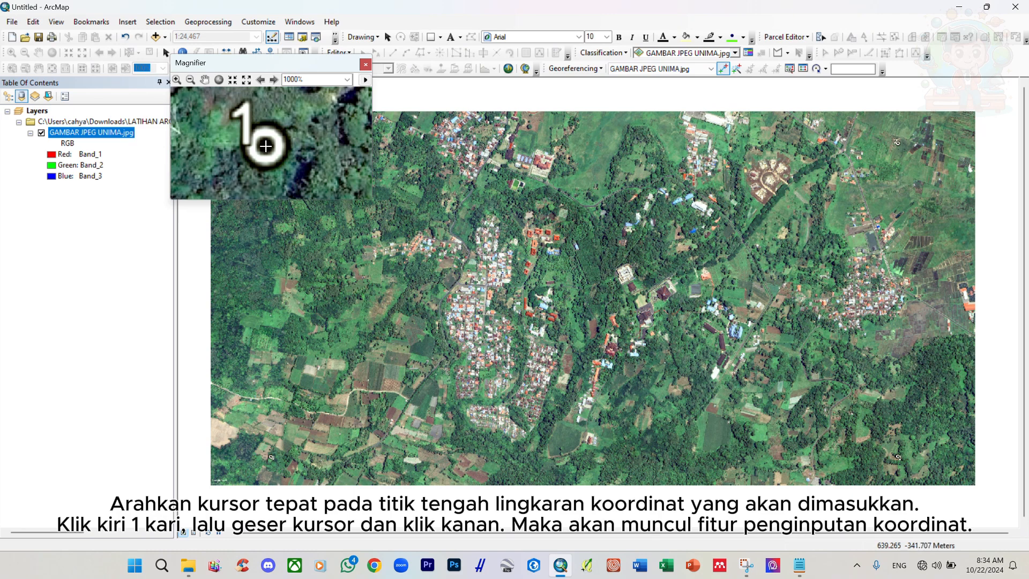
click(265, 145)
right_click(298, 130)
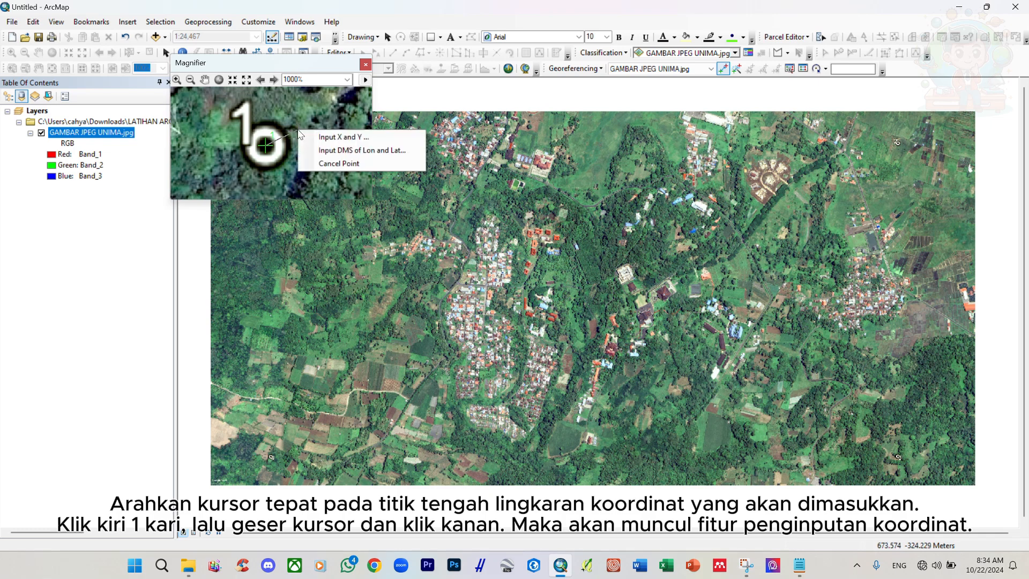
click(345, 137)
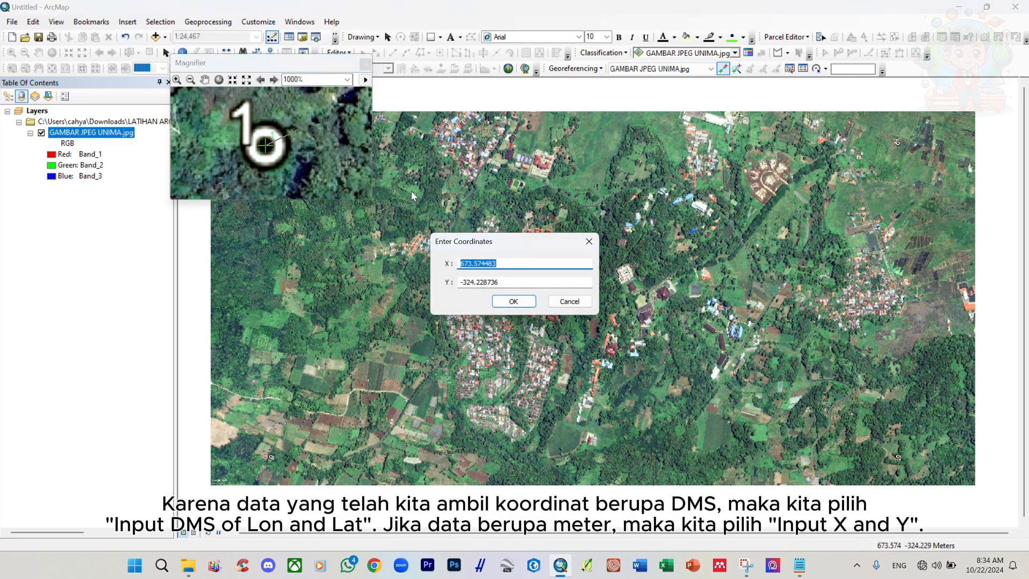
click(553, 300)
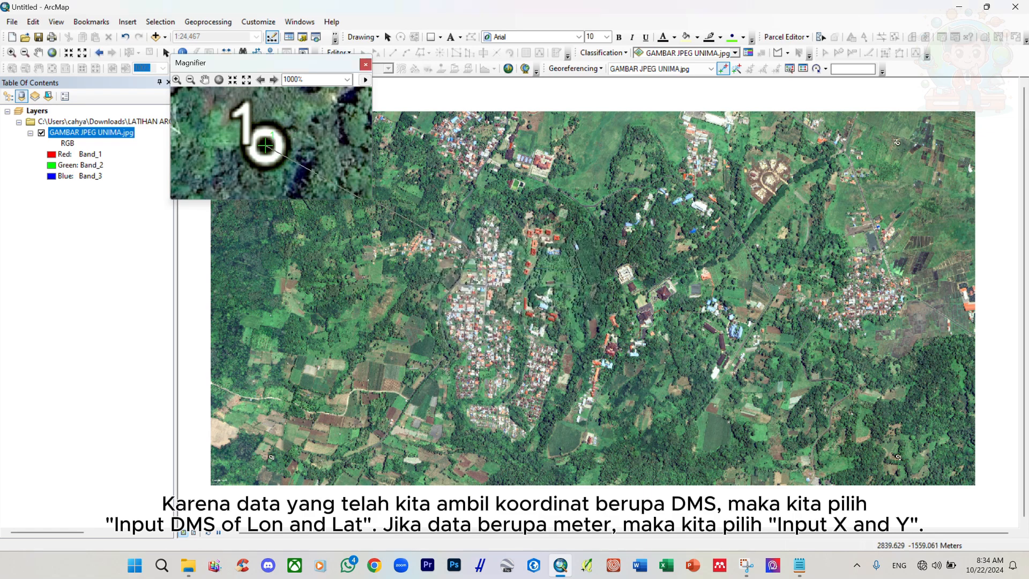
right_click(318, 131)
click(353, 149)
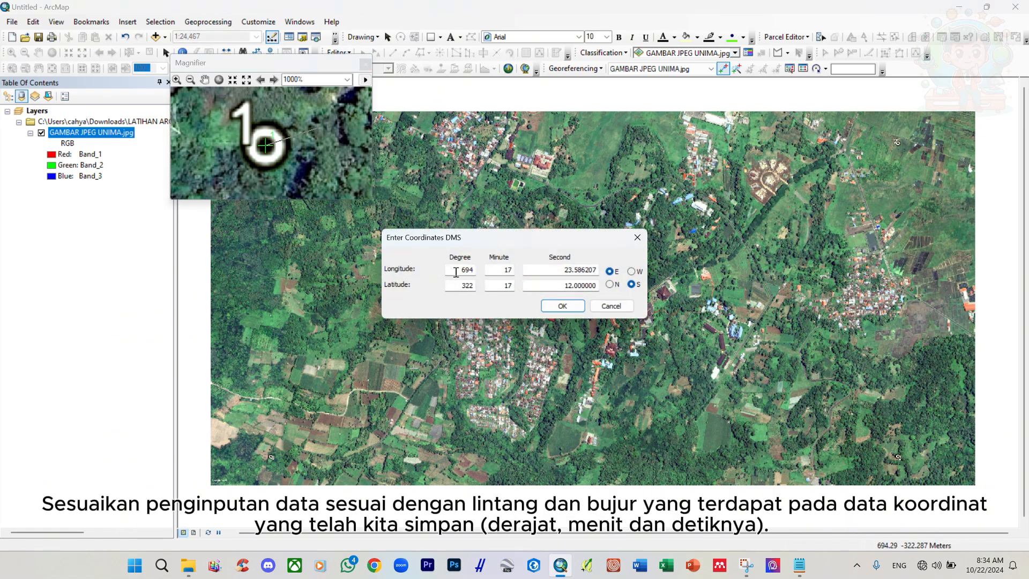
Consult Koordinat 1 in the coordinate text file and set the control point's longitude to 124° 51' 57.58".
click(799, 565)
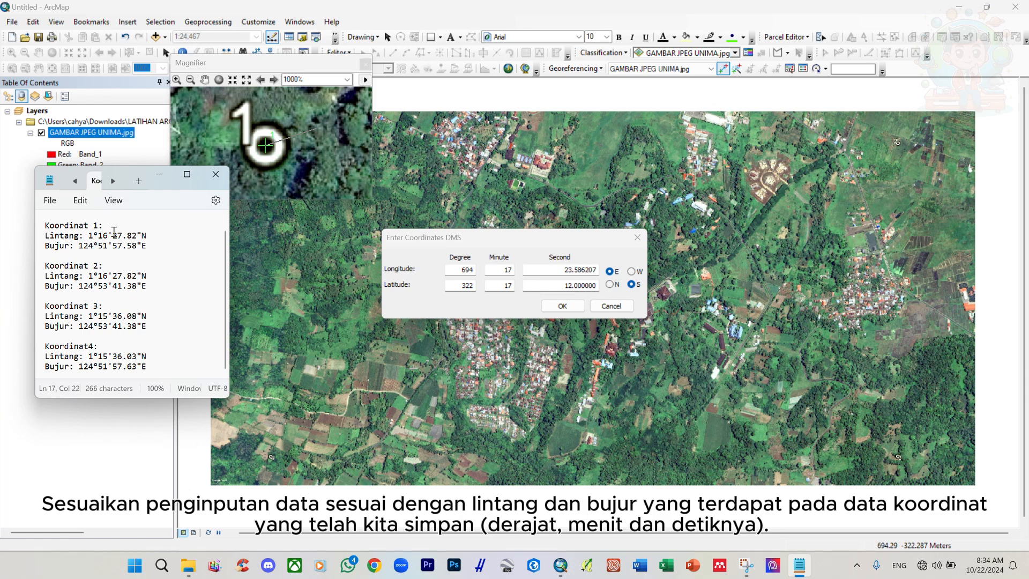
click(467, 270)
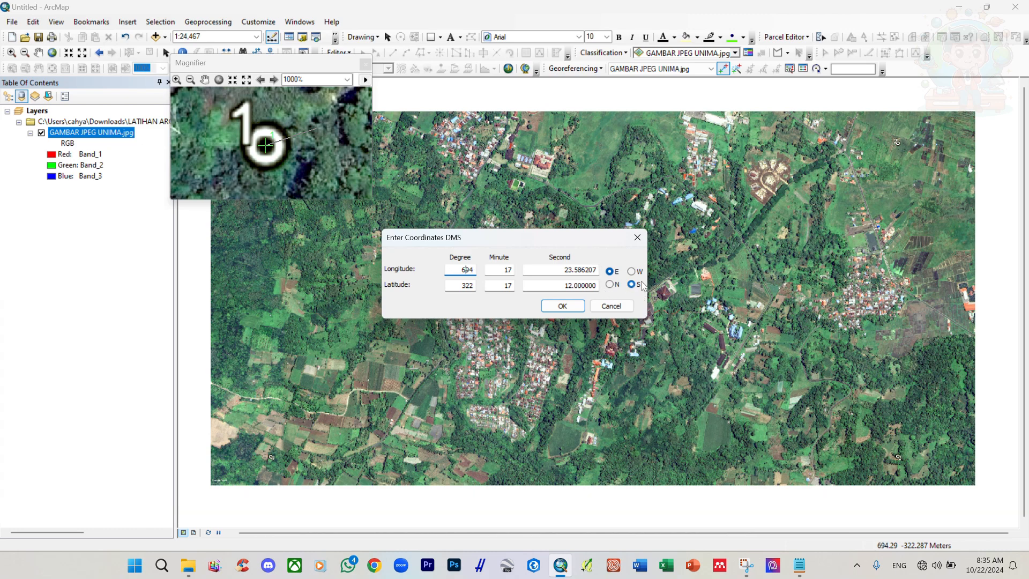
click(801, 565)
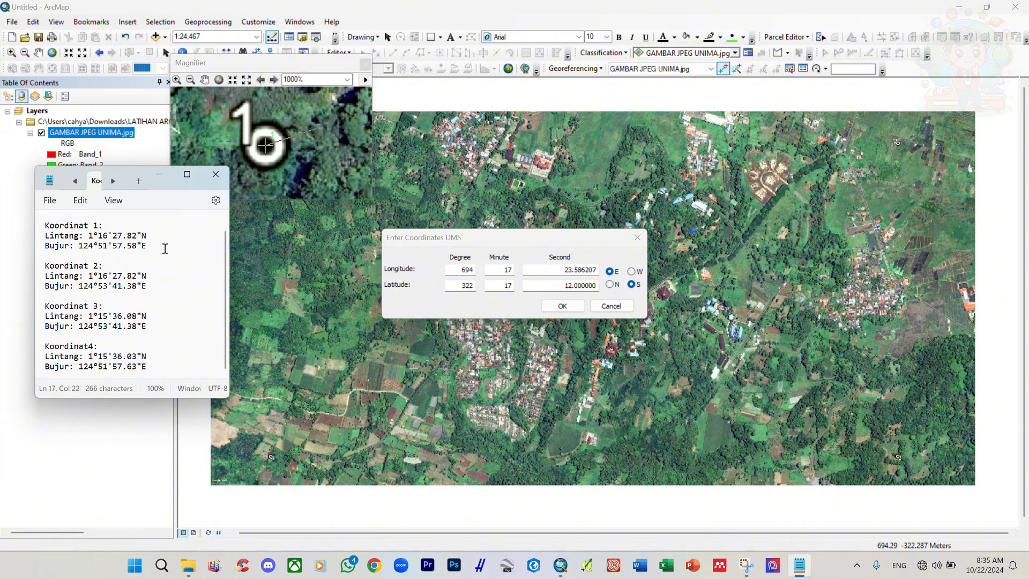
click(467, 271)
double_click(467, 271)
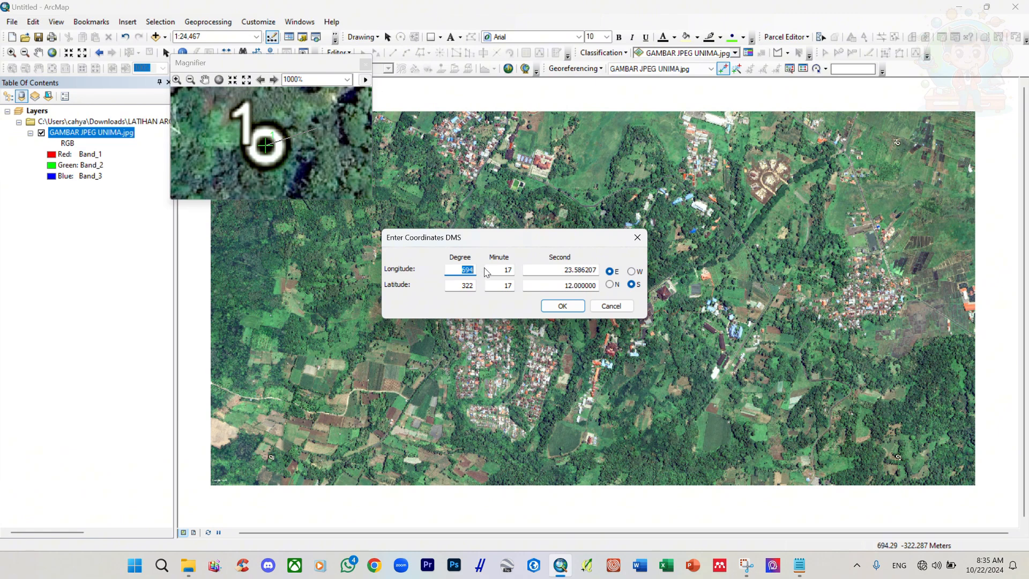
text(124)
double_click(496, 271)
text(51)
key(Tab)
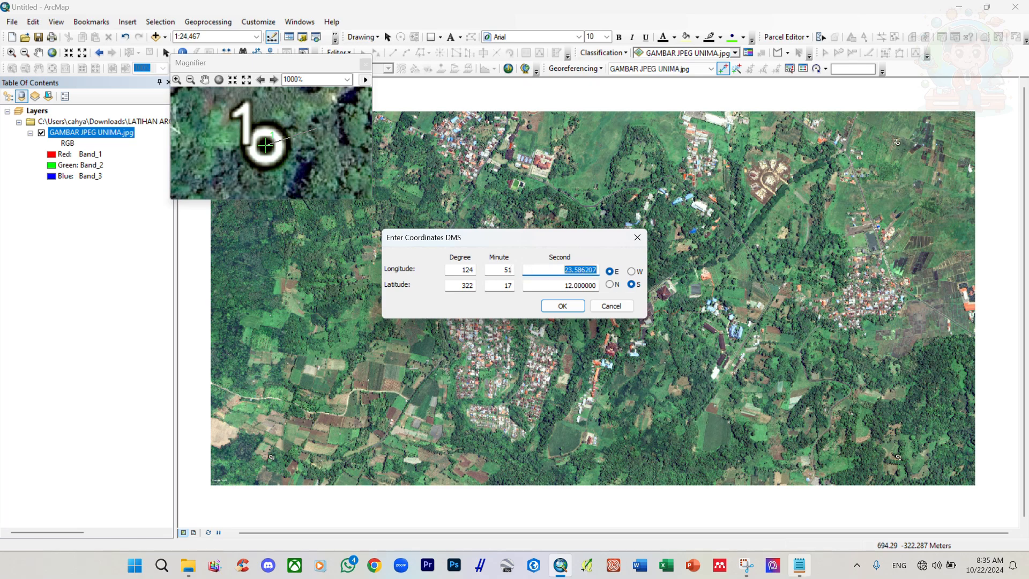
click(798, 565)
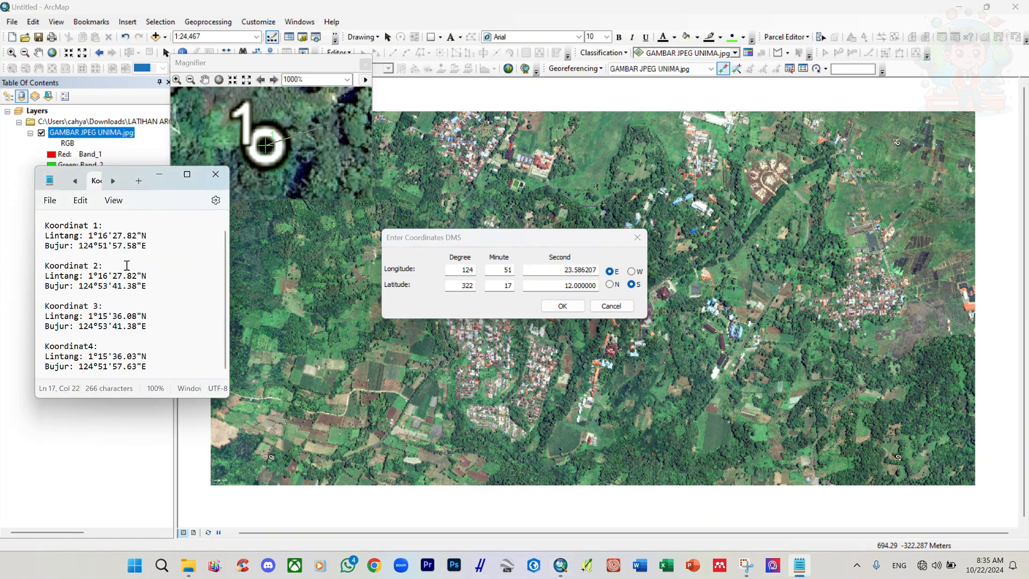
click(562, 269)
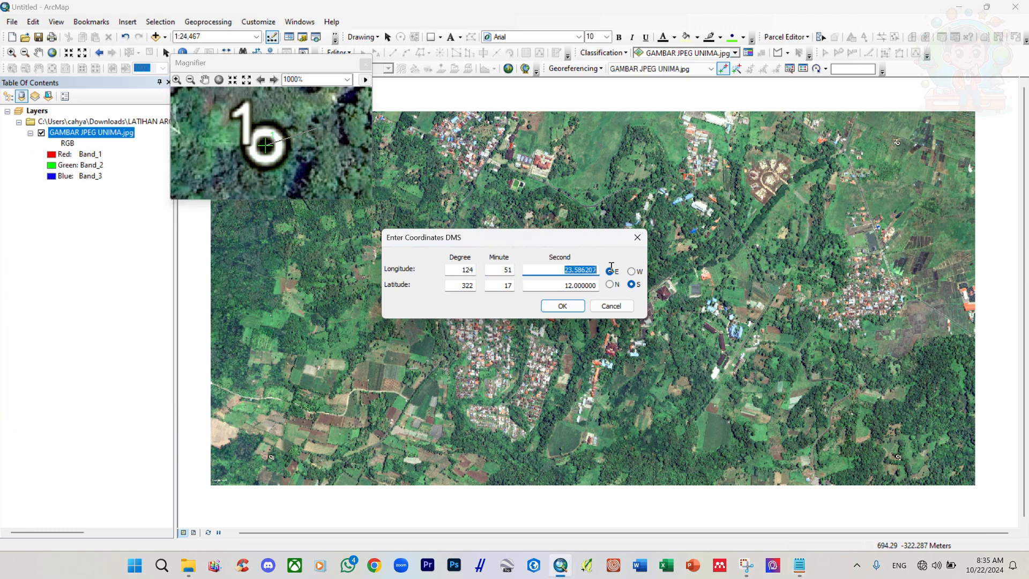
text(57.58)
Set the control point's latitude to 1° 16' 27.82" N from the Koordinat 1 notes and confirm the coordinates.
click(799, 565)
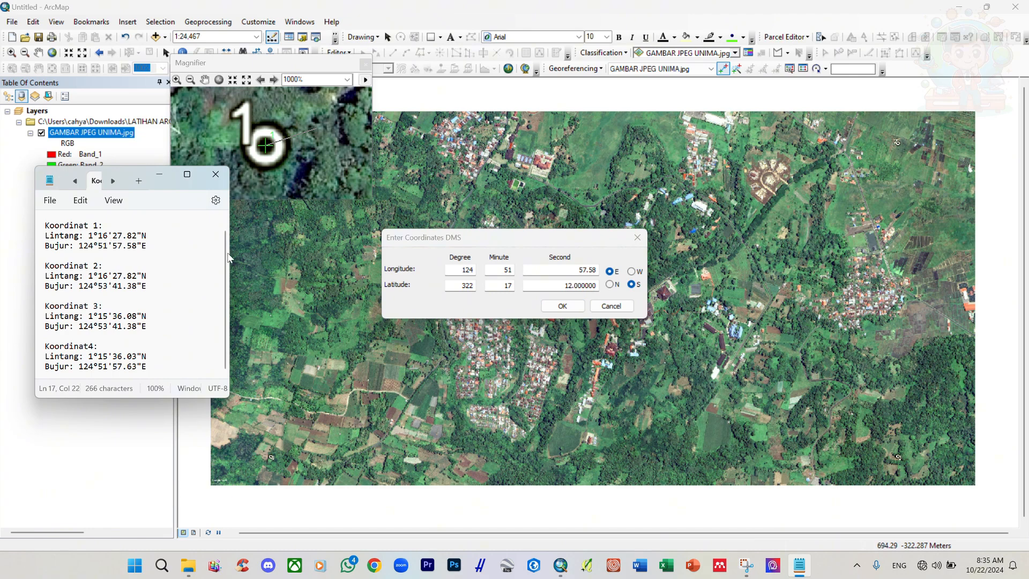
click(457, 284)
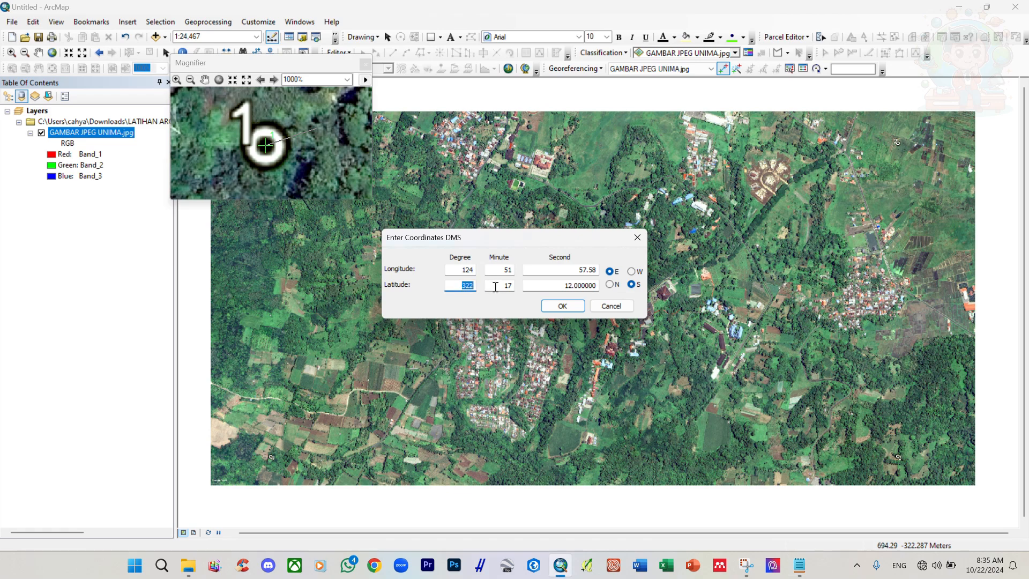
text(1)
key(Tab)
text(16)
click(799, 564)
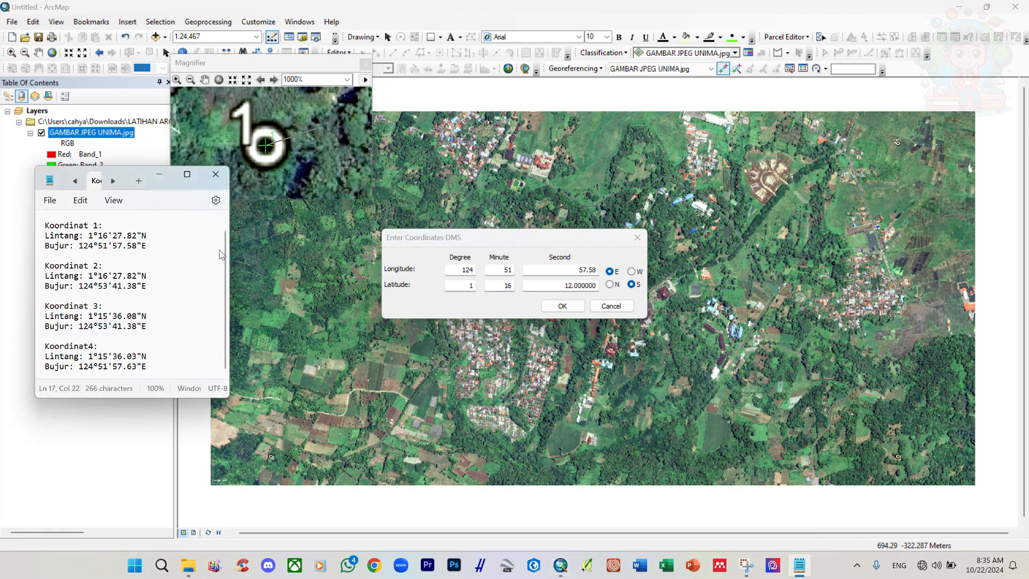
double_click(562, 288)
text(27.82)
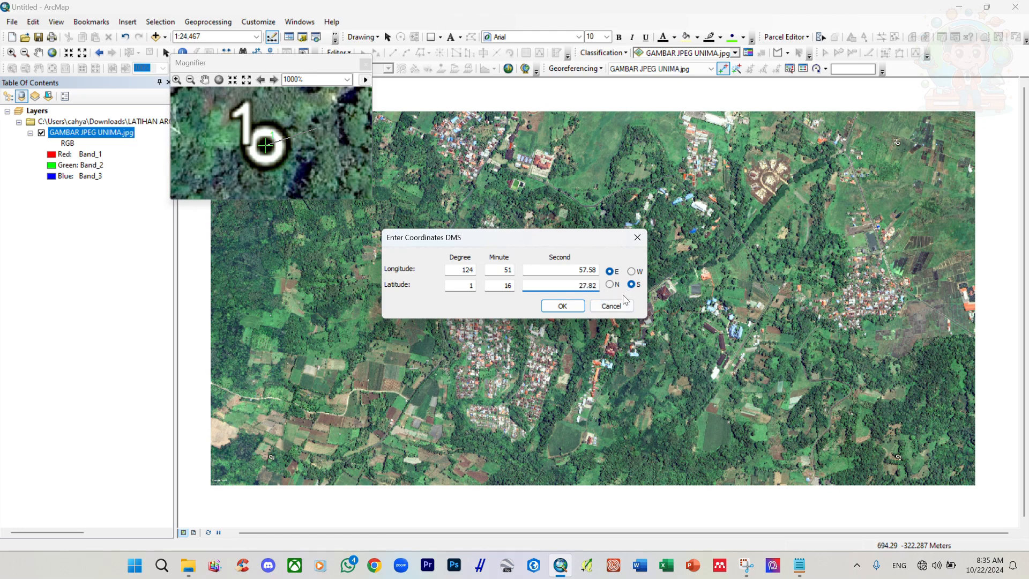
click(799, 564)
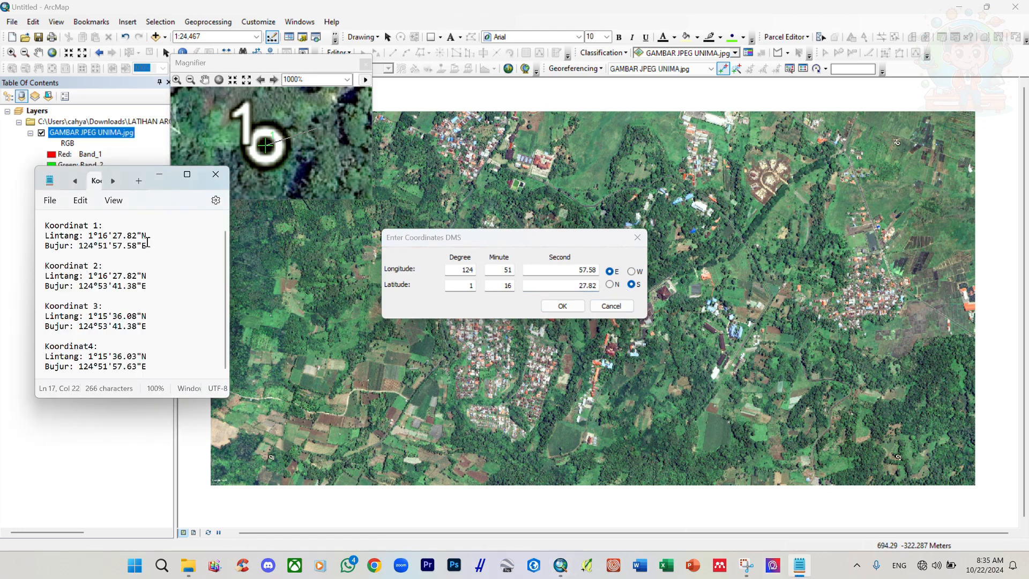
click(613, 286)
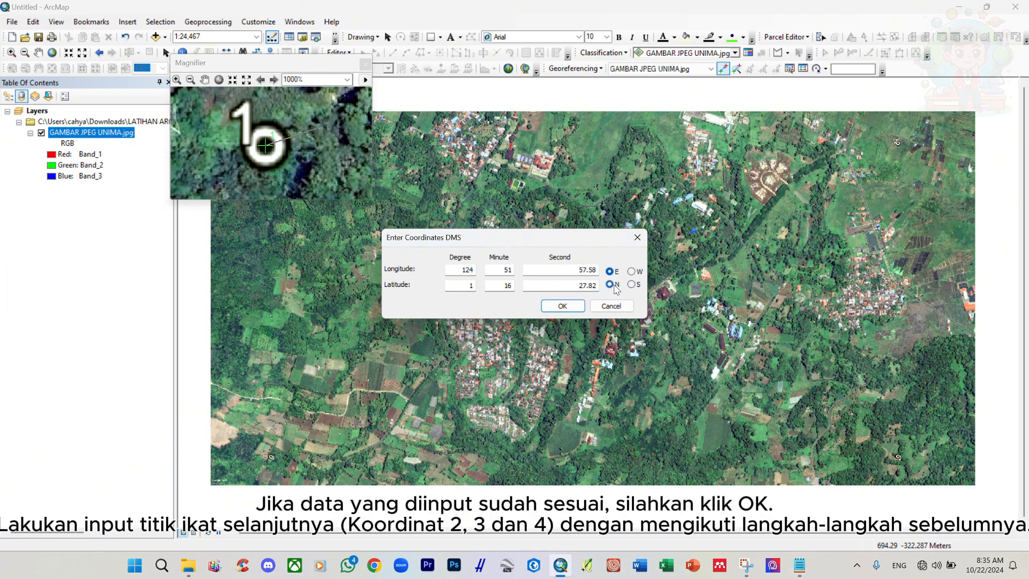
click(562, 305)
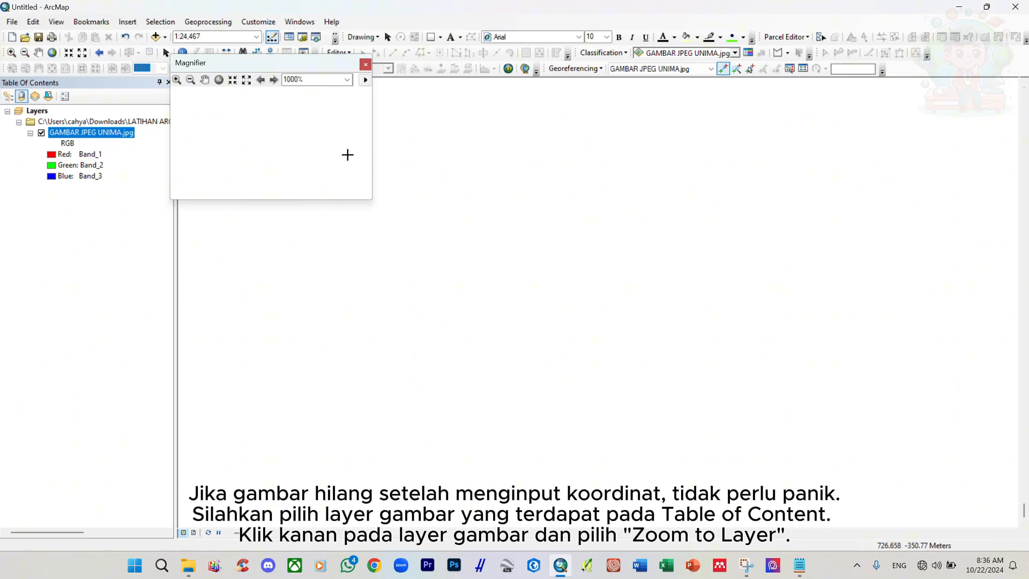
Zoom to the image layer, place a control point on the centre of mark 2 in the Magnifier, and open its DMS longitude and latitude entry.
right_click(87, 135)
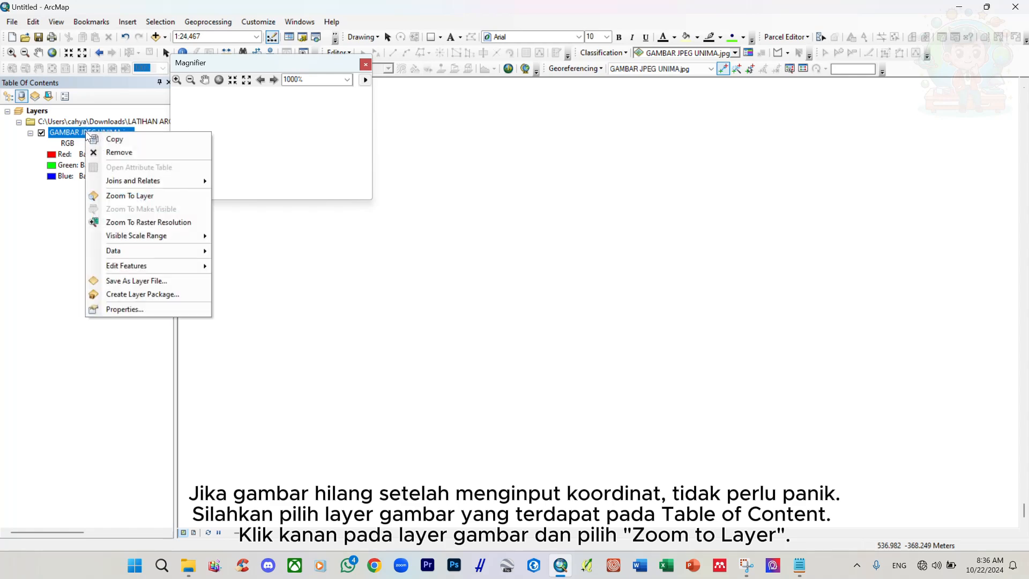
click(133, 197)
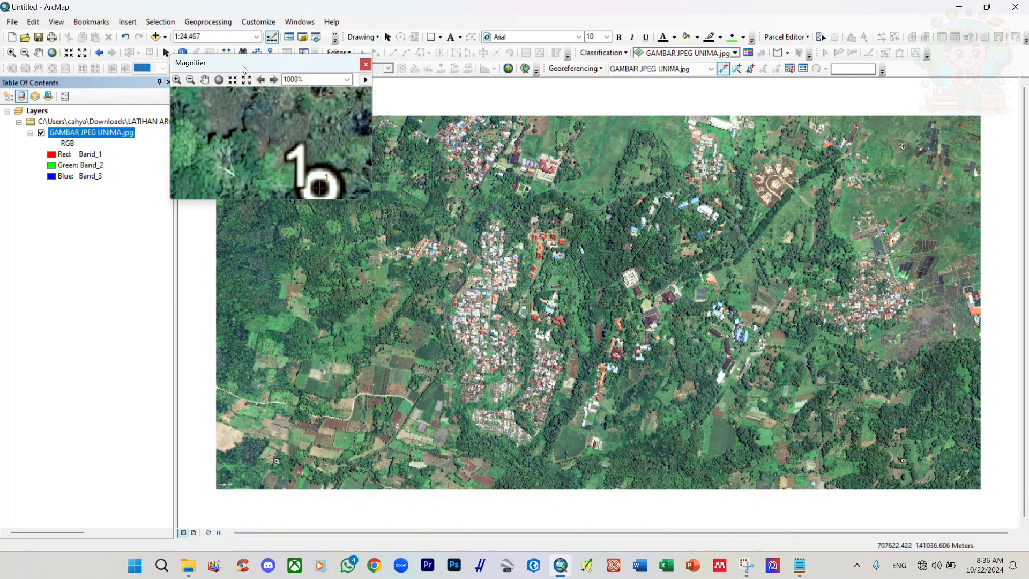
drag(241, 67, 874, 74)
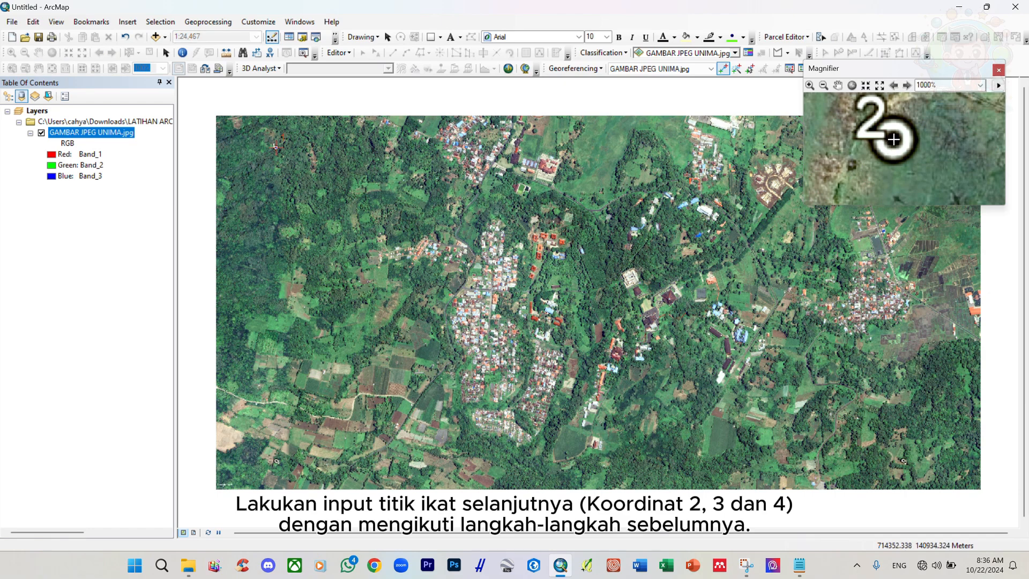
click(893, 139)
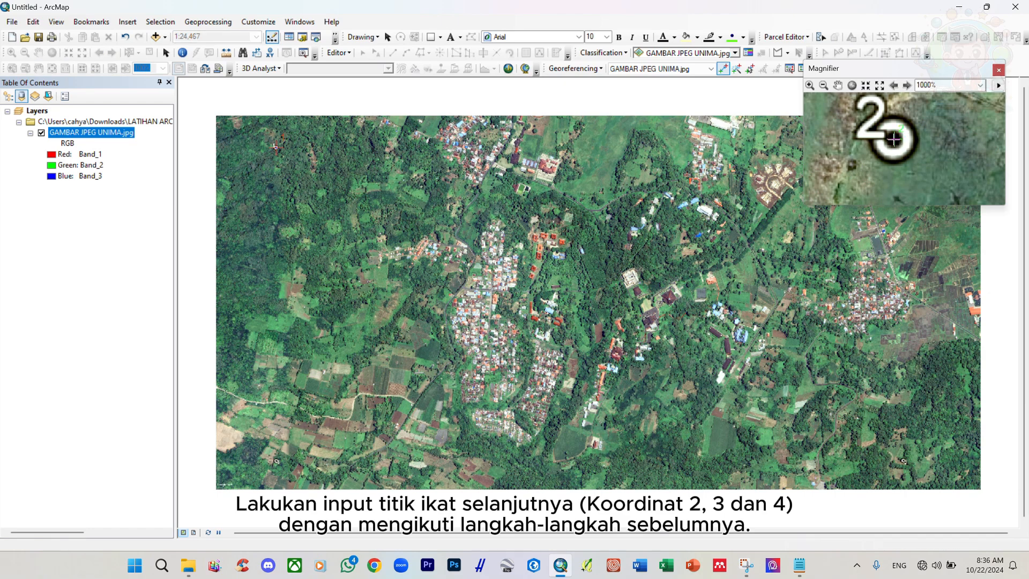
right_click(834, 129)
click(857, 146)
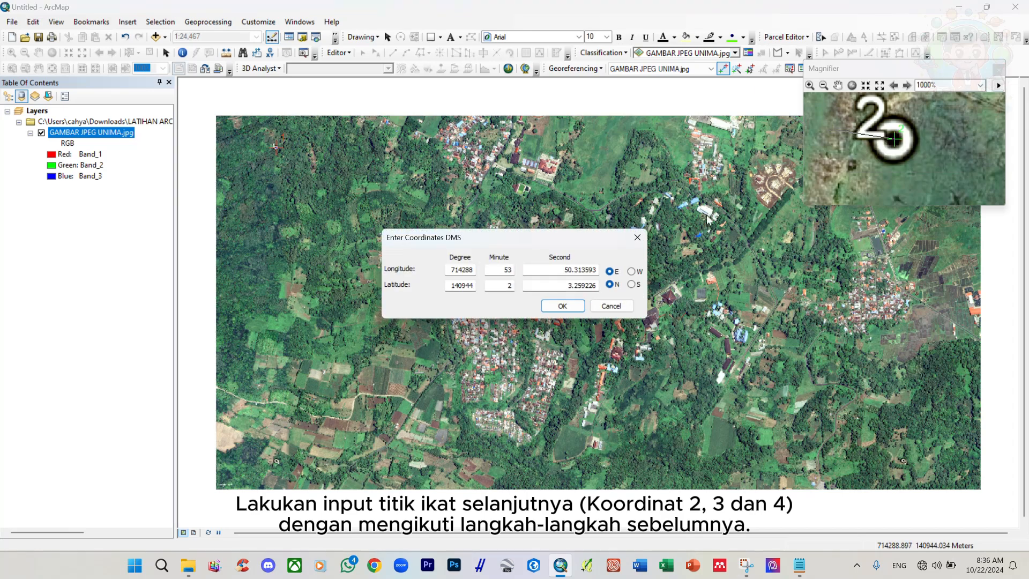
Consult Koordinat 2 in the coordinate text file and set the control point's longitude to 124° 53' 41.83" E.
drag(447, 270, 492, 272)
click(799, 564)
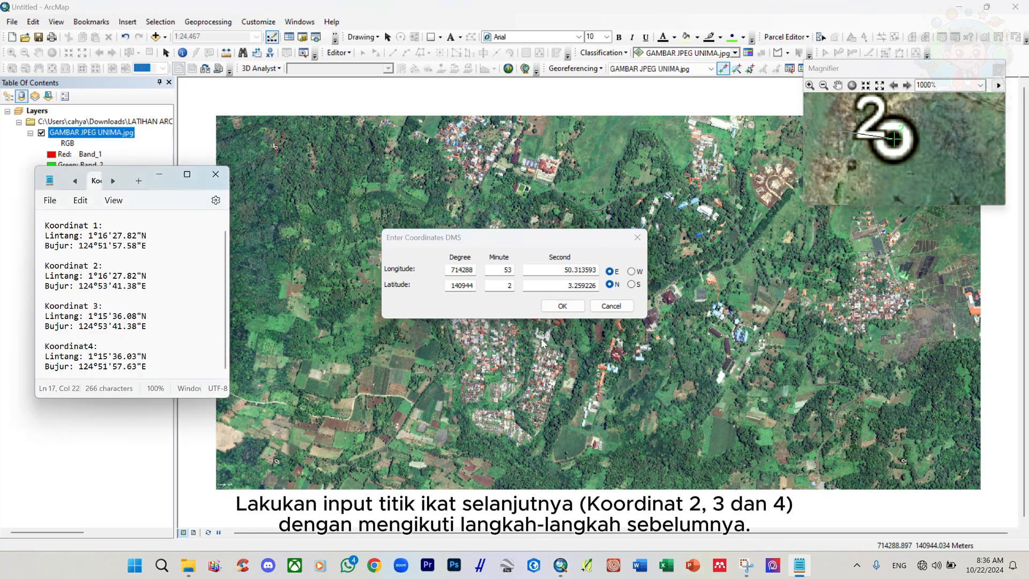
click(520, 284)
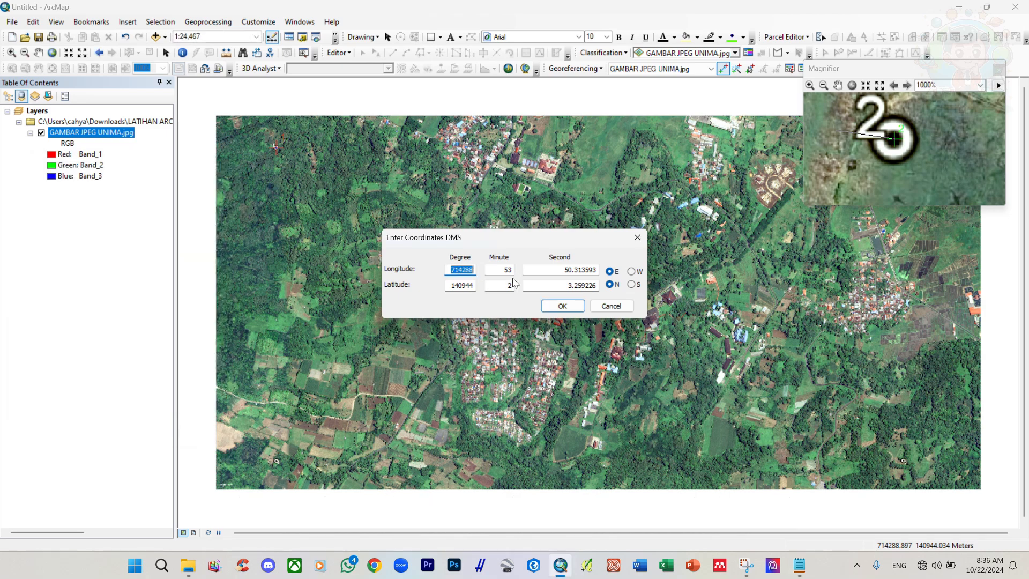
text(124)
double_click(555, 271)
click(800, 564)
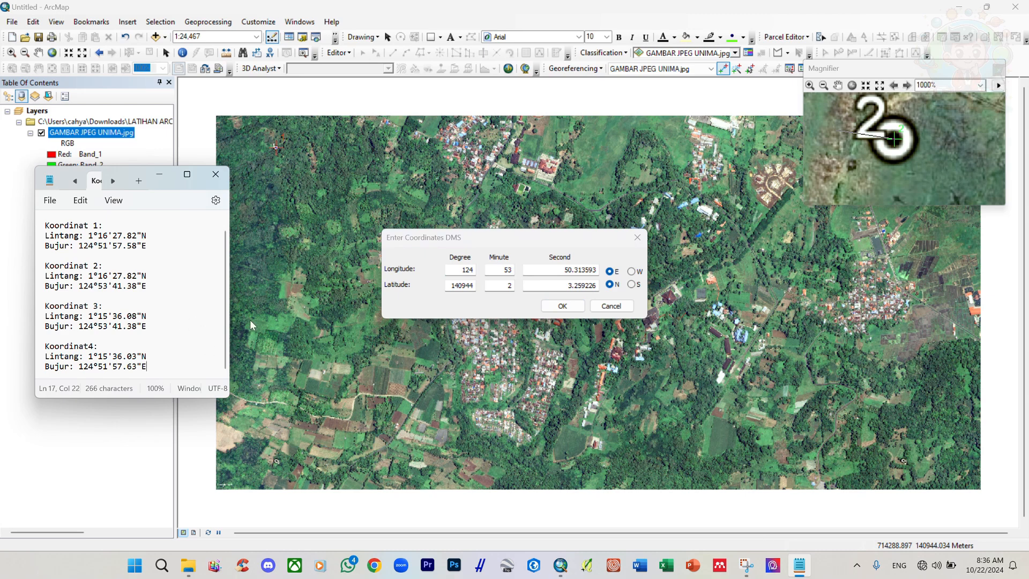
double_click(558, 270)
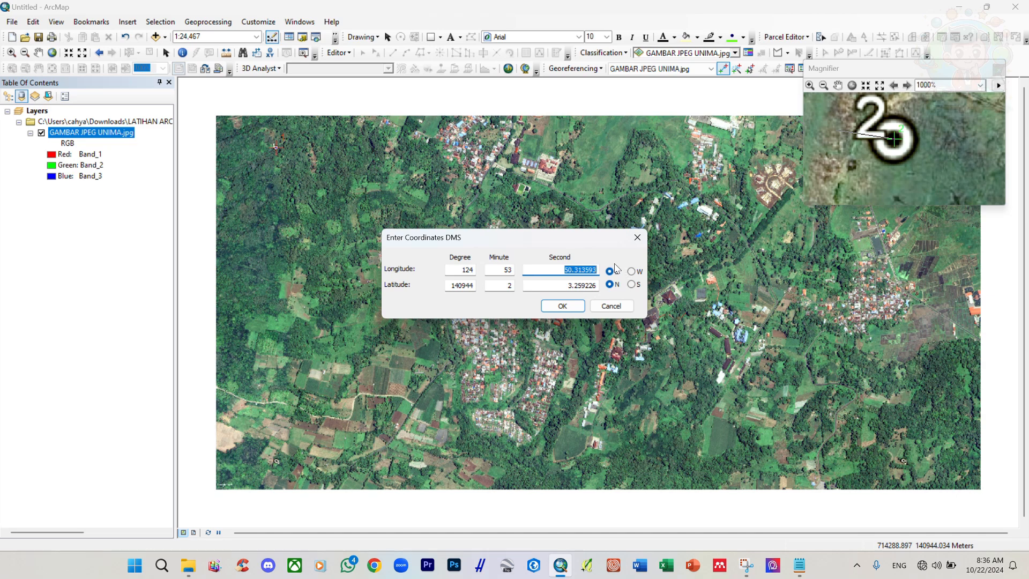
text(41.)
text(8)
text(2)
Set the mark 2 control point's latitude to 1° 16' 27.82" N from the Koordinat 2 notes and confirm the coordinates.
click(799, 565)
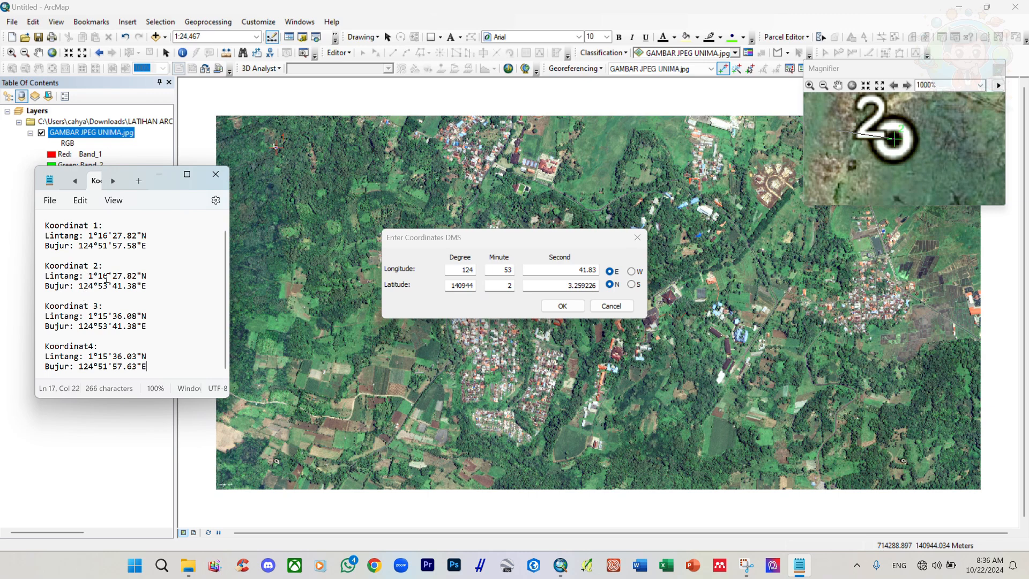
double_click(450, 285)
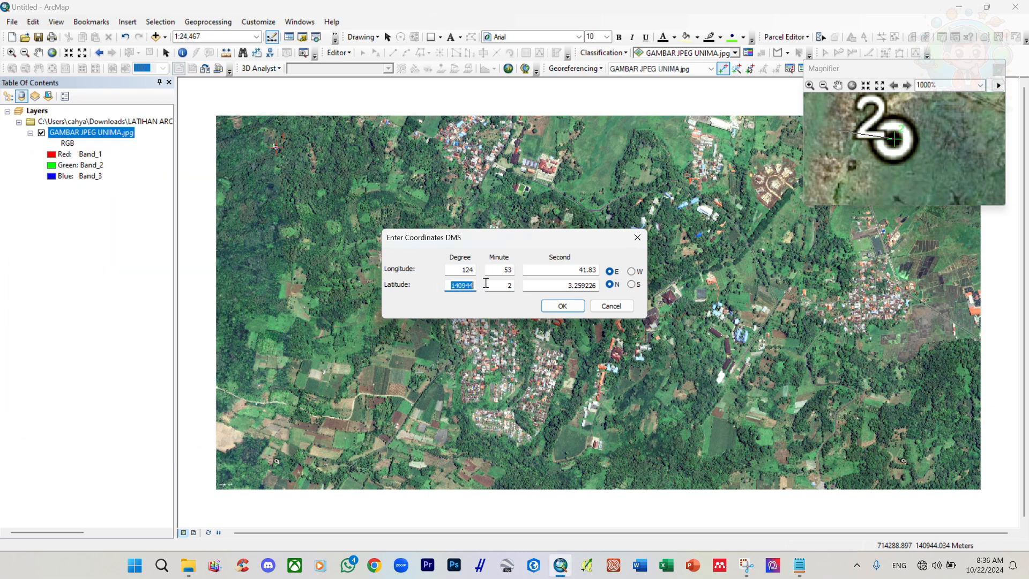
text(1)
key(Tab)
text(1)
click(799, 565)
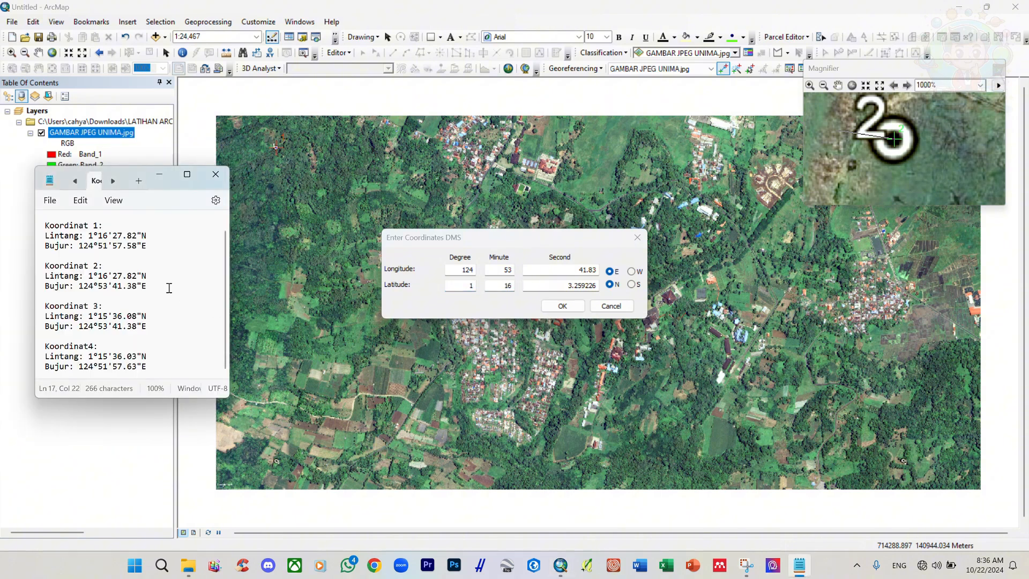
click(565, 283)
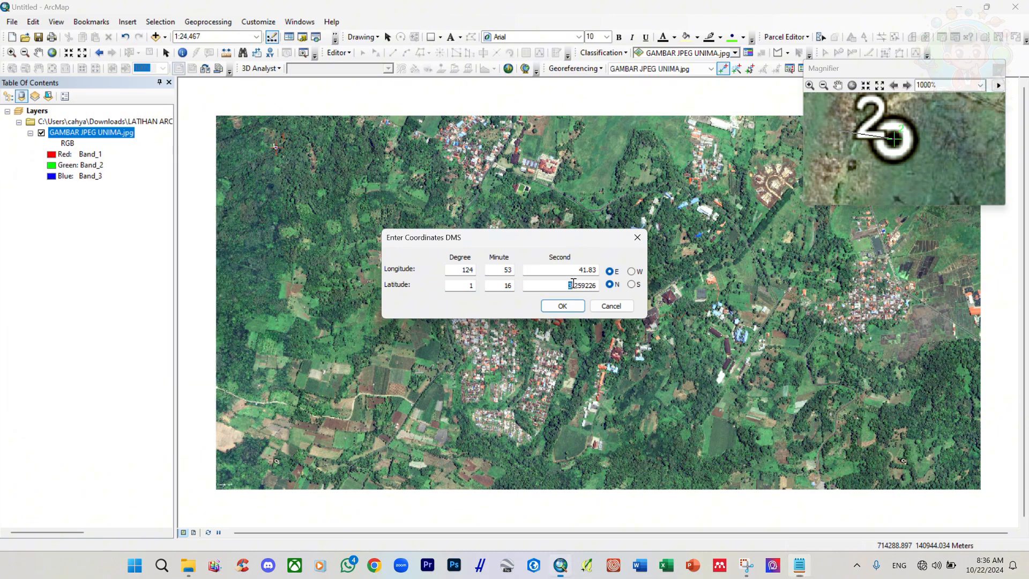
double_click(565, 282)
text(27.82)
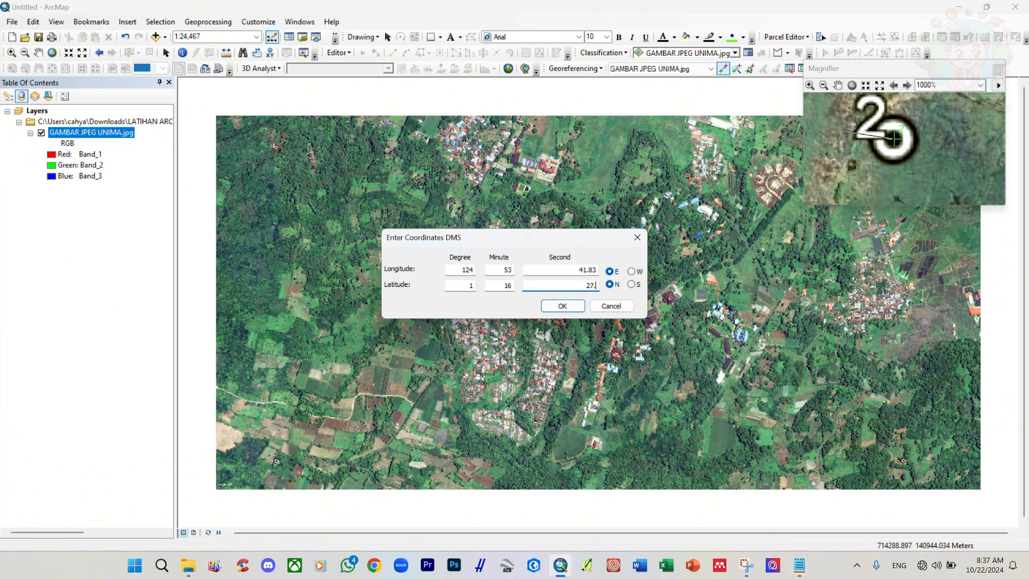
click(799, 565)
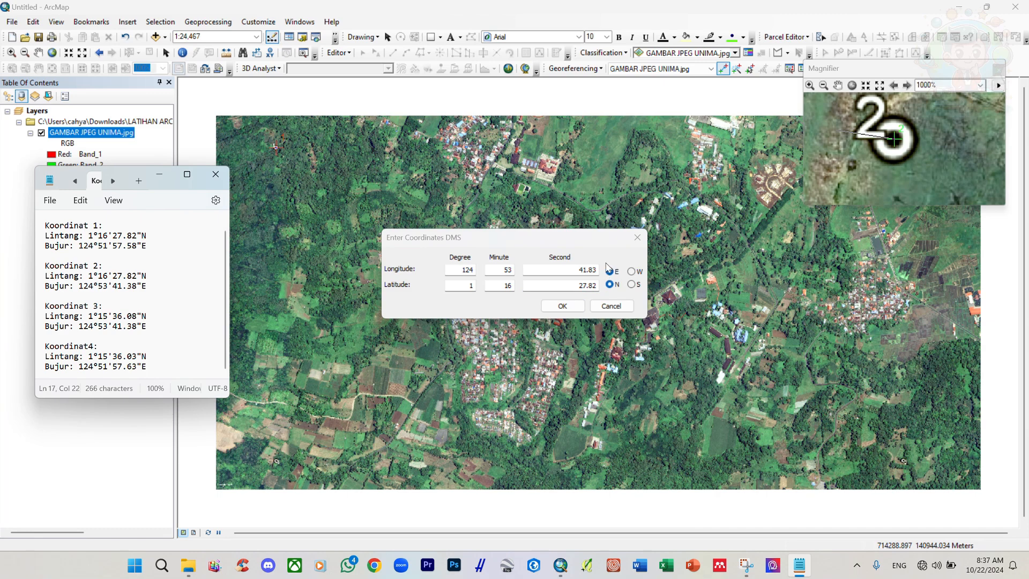
click(569, 308)
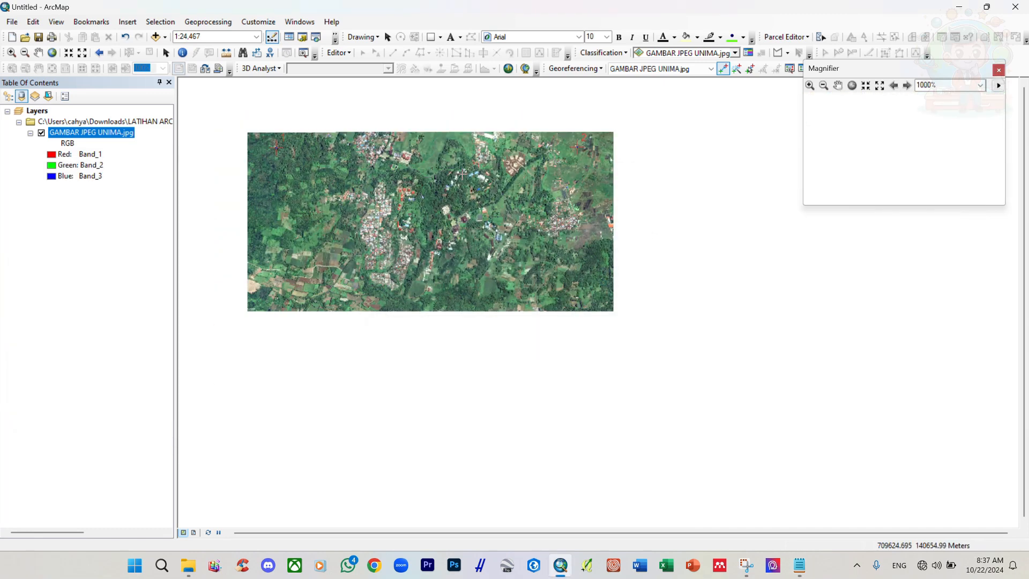
Zoom to the image layer, place a control point on the centre of mark 3 in the Magnifier, and open its DMS coordinate entry.
right_click(78, 138)
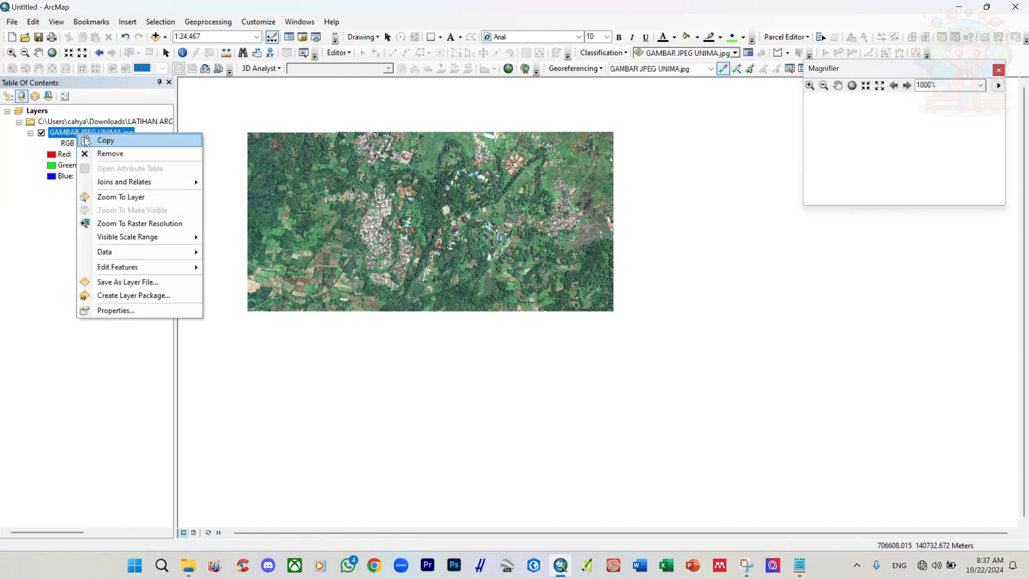
click(114, 199)
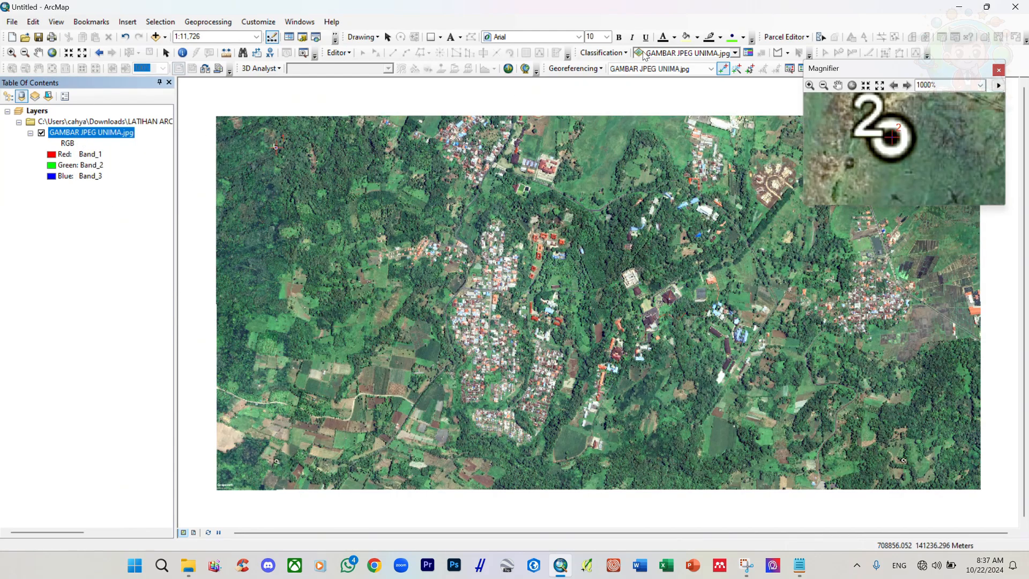
drag(922, 69, 922, 382)
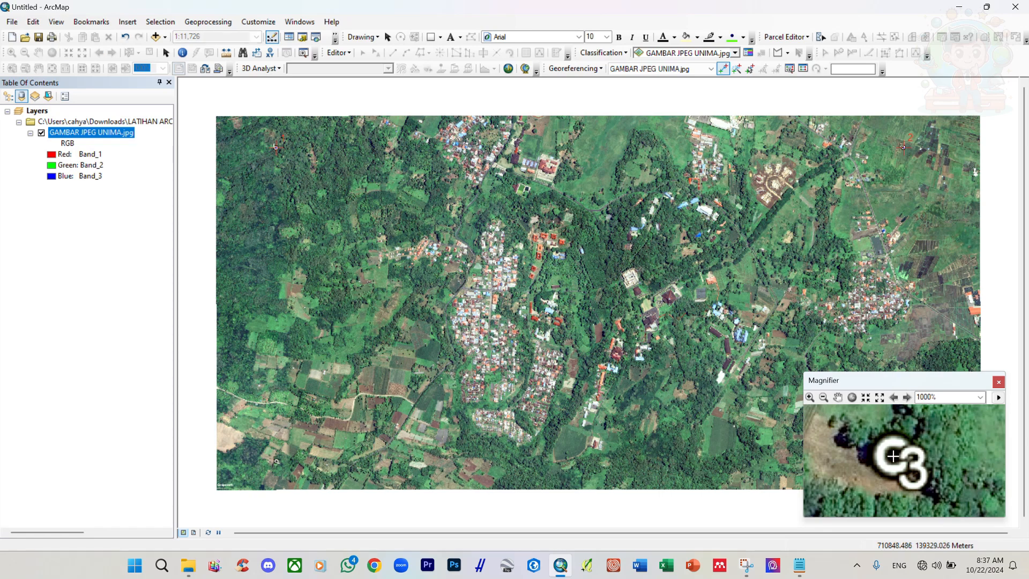
click(892, 456)
right_click(902, 429)
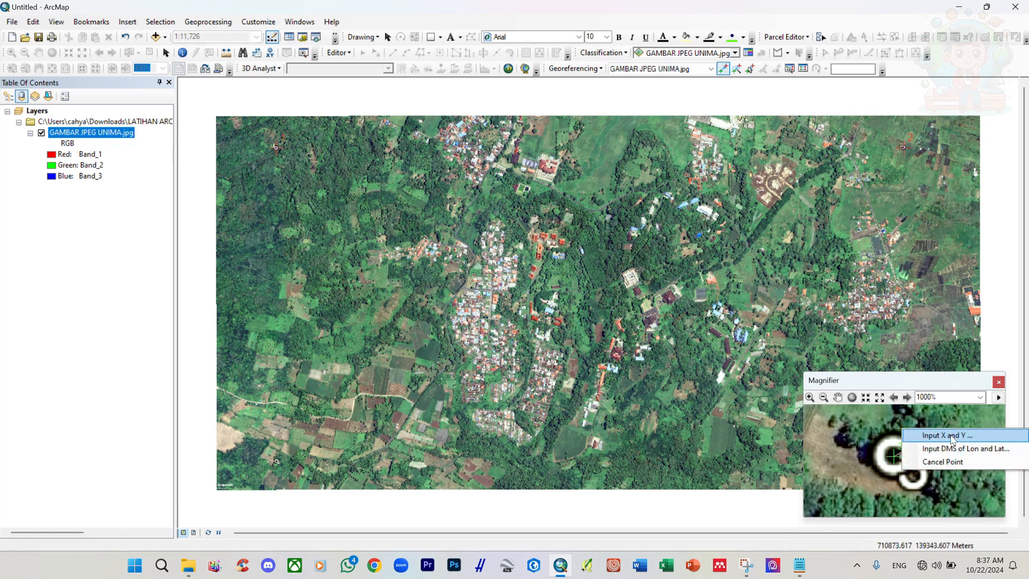
click(954, 448)
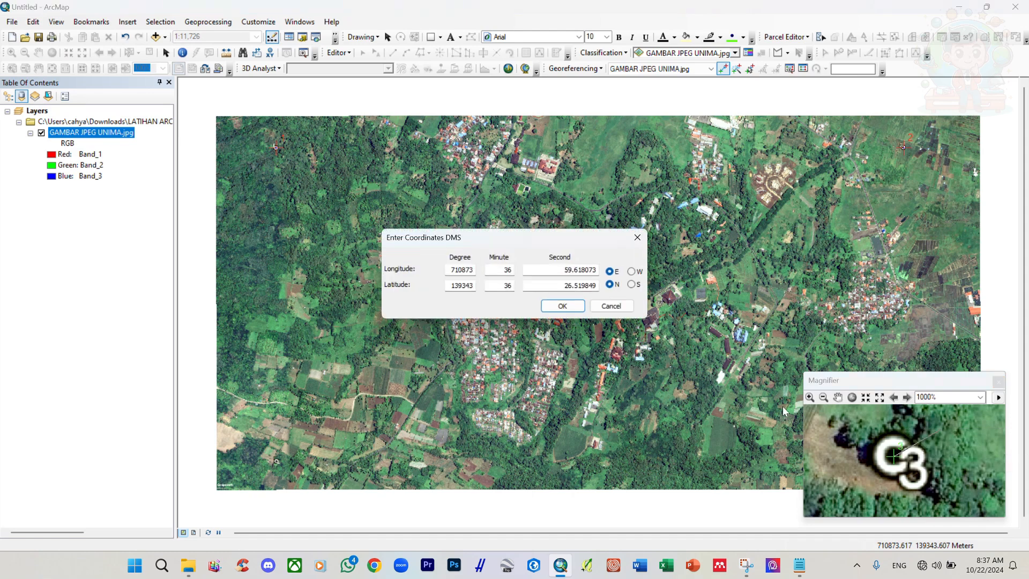
Consult Koordinat 3 in the coordinate text file and set the control point's longitude to 124° 53' 41.38" E.
double_click(455, 273)
click(803, 572)
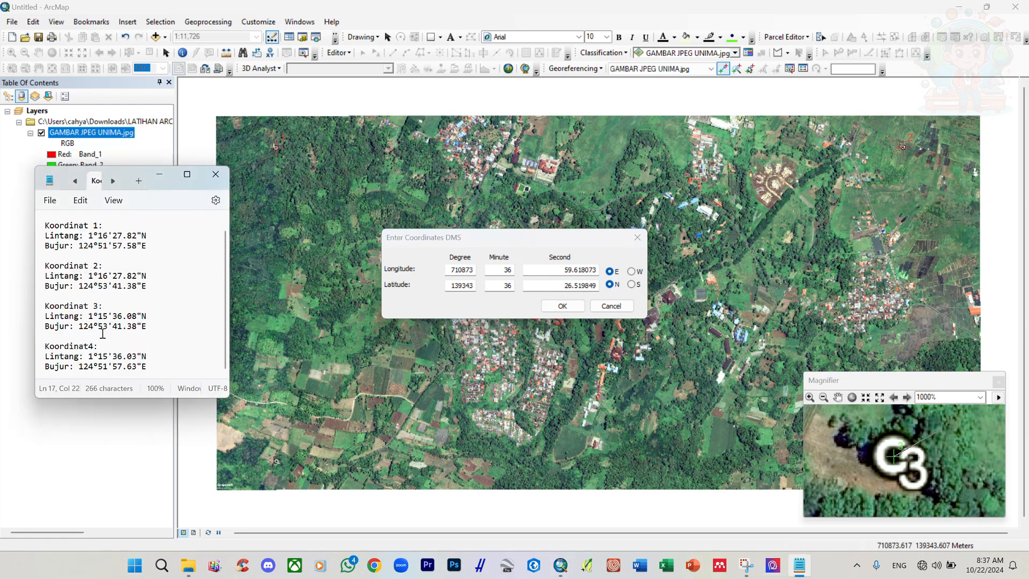
double_click(456, 271)
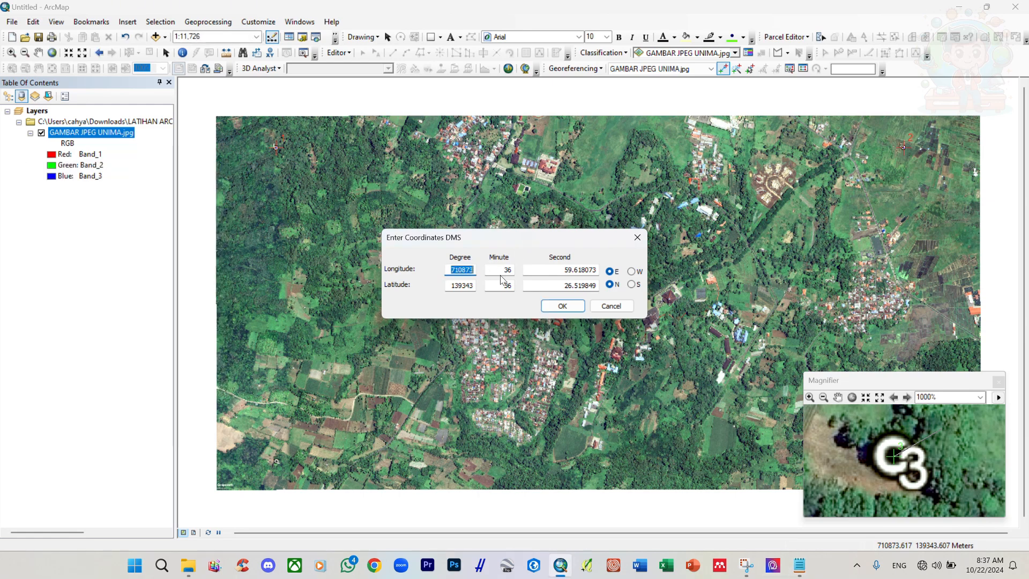
text(124)
key(Tab)
text(53)
key(Tab)
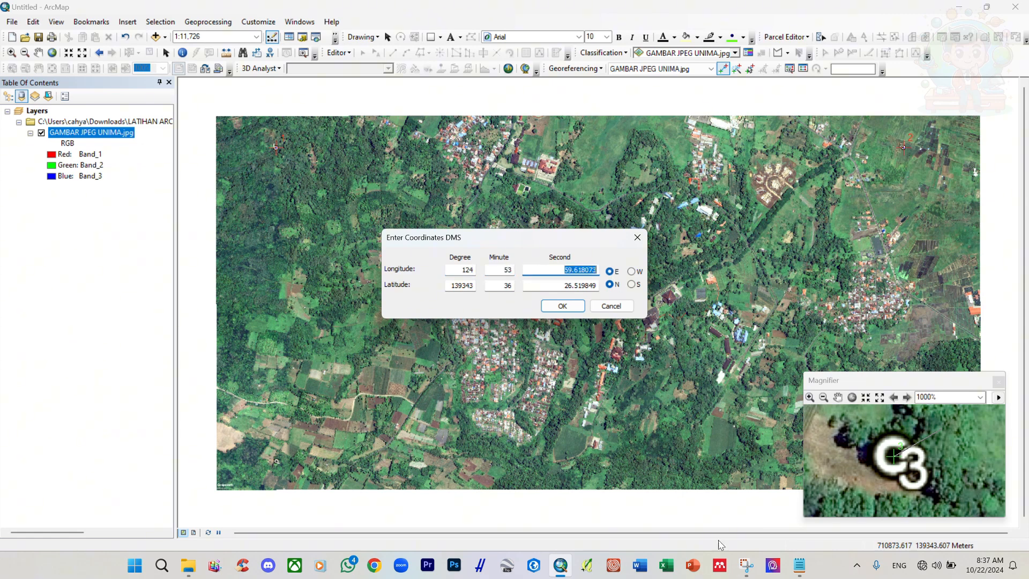
click(798, 566)
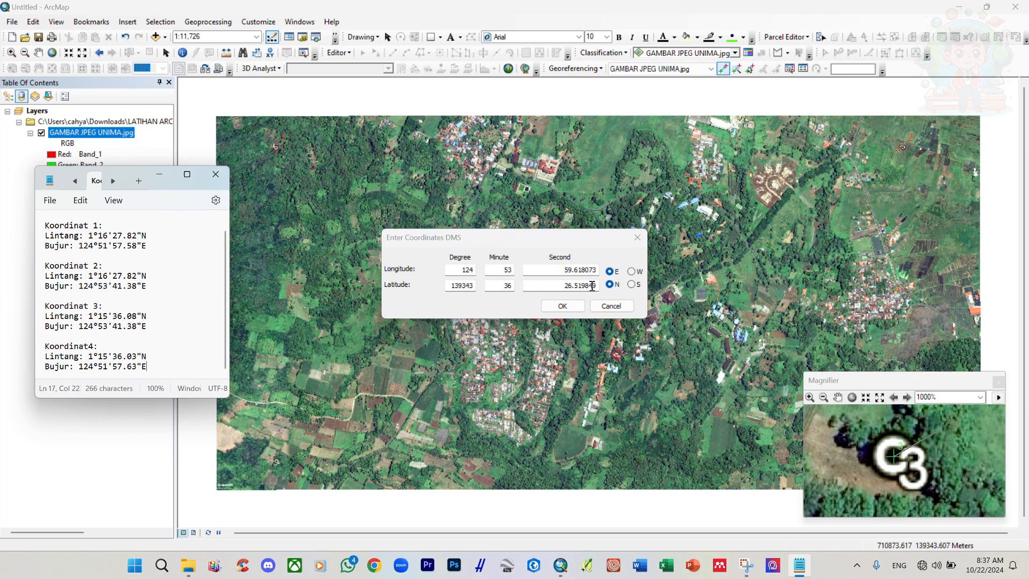
drag(557, 269, 600, 275)
text(41)
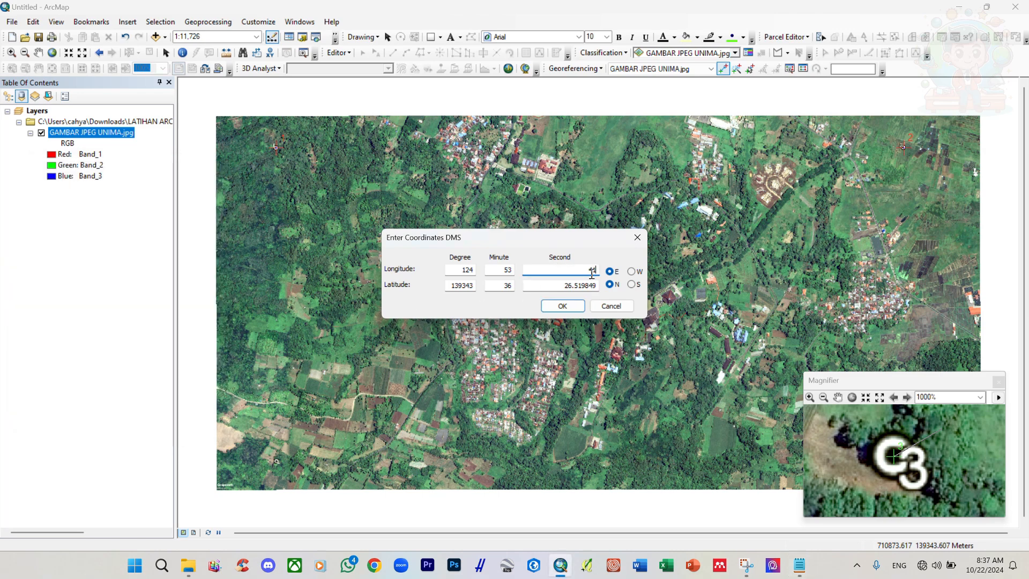
text(.38)
Set the mark 3 control point's latitude to 1° 15' 36.03" N with the coordinate notes at hand, and confirm the coordinates.
double_click(454, 285)
click(800, 571)
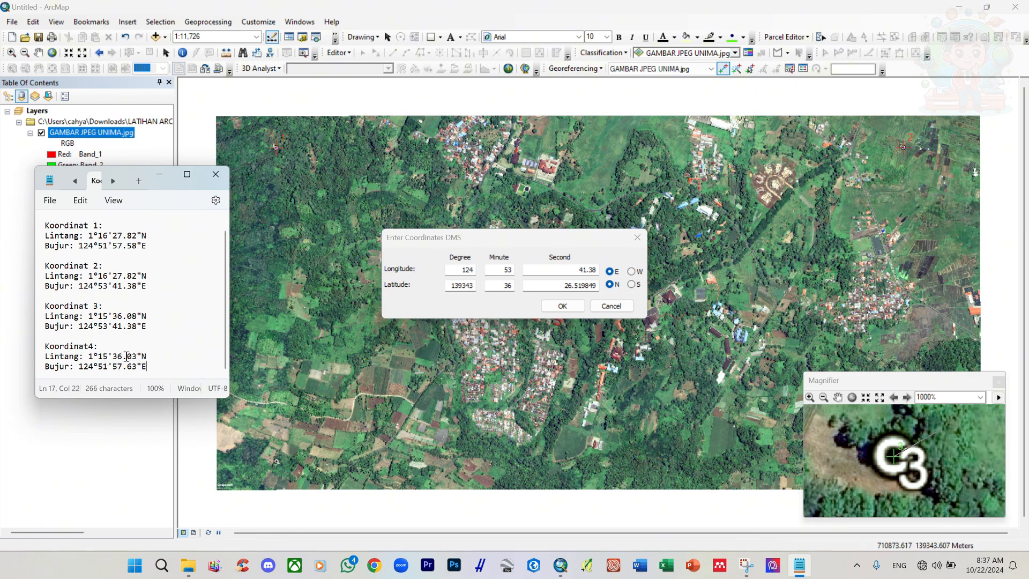
click(464, 286)
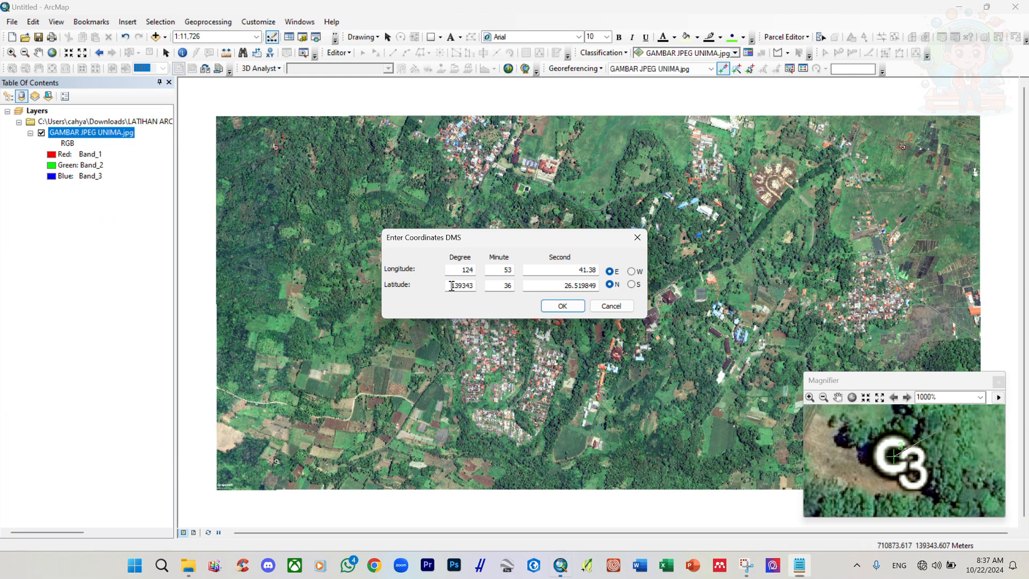
text(1)
click(503, 285)
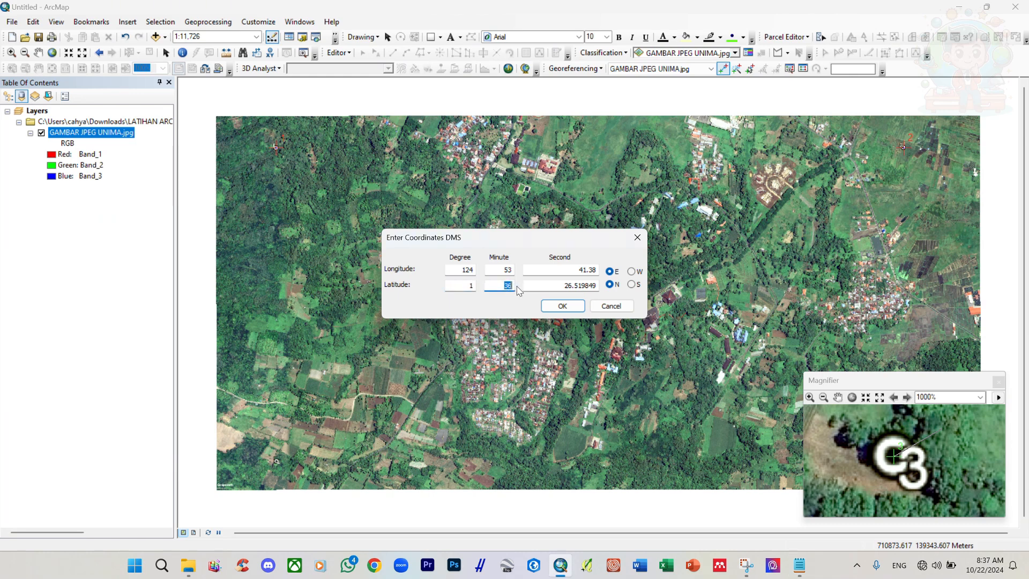
text(15)
click(799, 565)
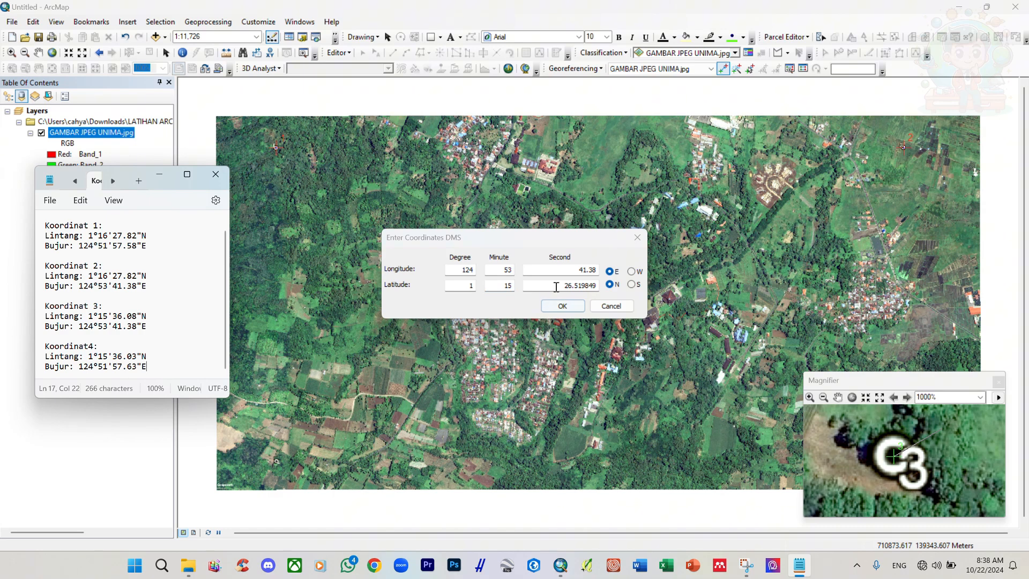
drag(556, 287, 638, 286)
text(36)
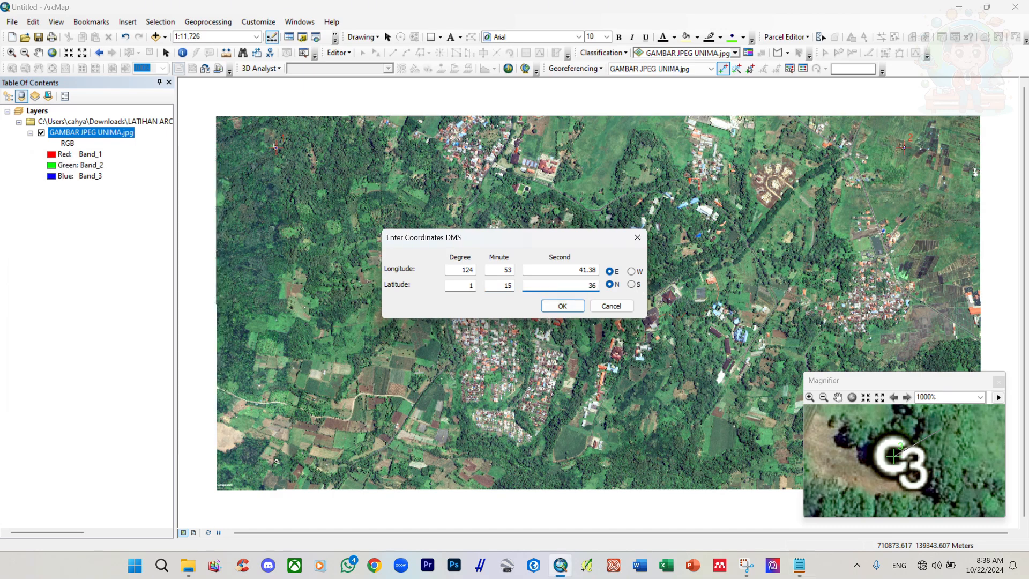
text(.03)
click(799, 565)
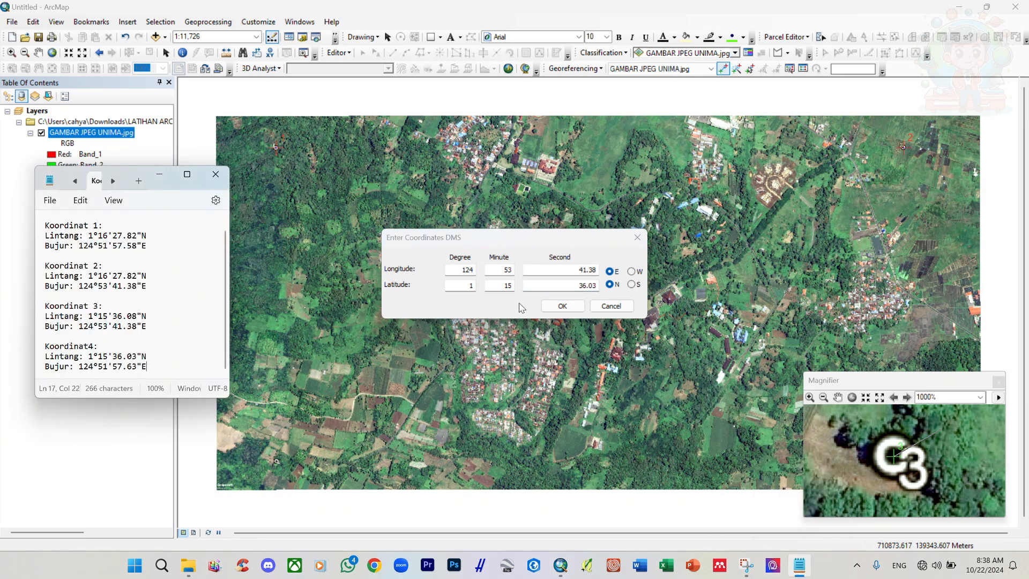
click(562, 306)
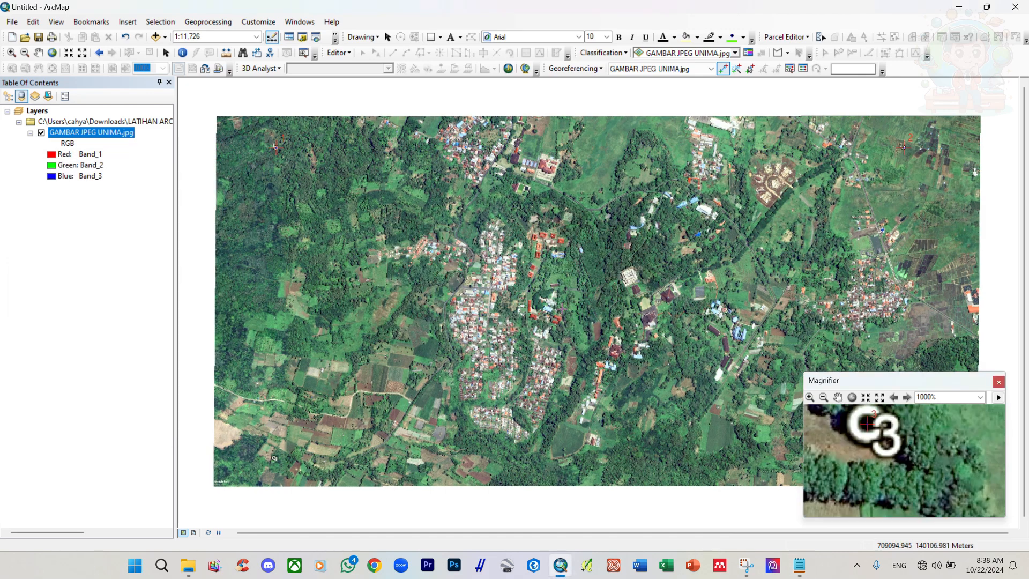
Reopen the Magnifier over mark 4, place a control point on the mark's centre, and open its DMS coordinate entry.
drag(975, 388, 691, 281)
click(714, 275)
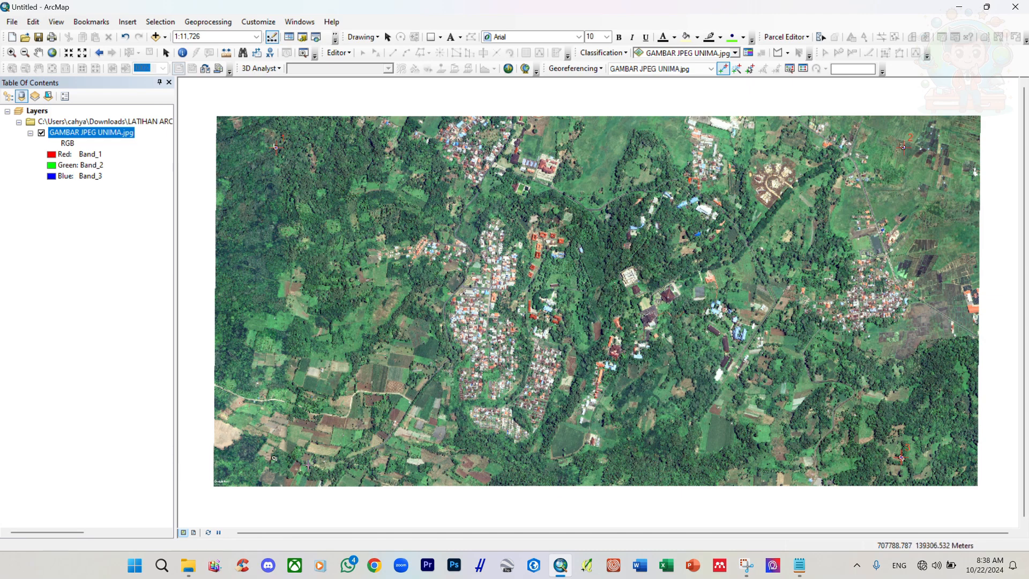
click(300, 21)
click(311, 50)
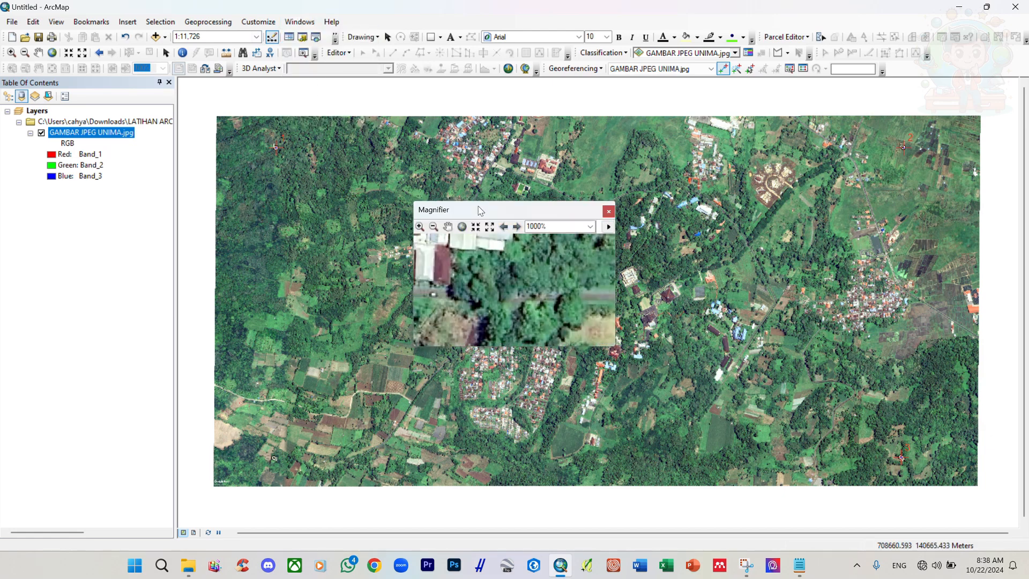
drag(478, 210, 241, 380)
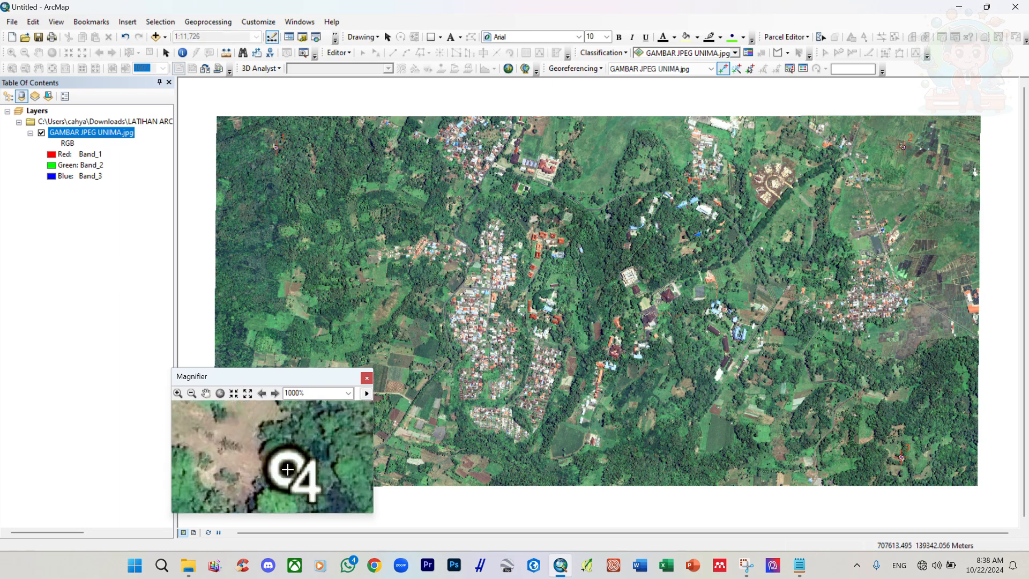
click(288, 470)
right_click(316, 436)
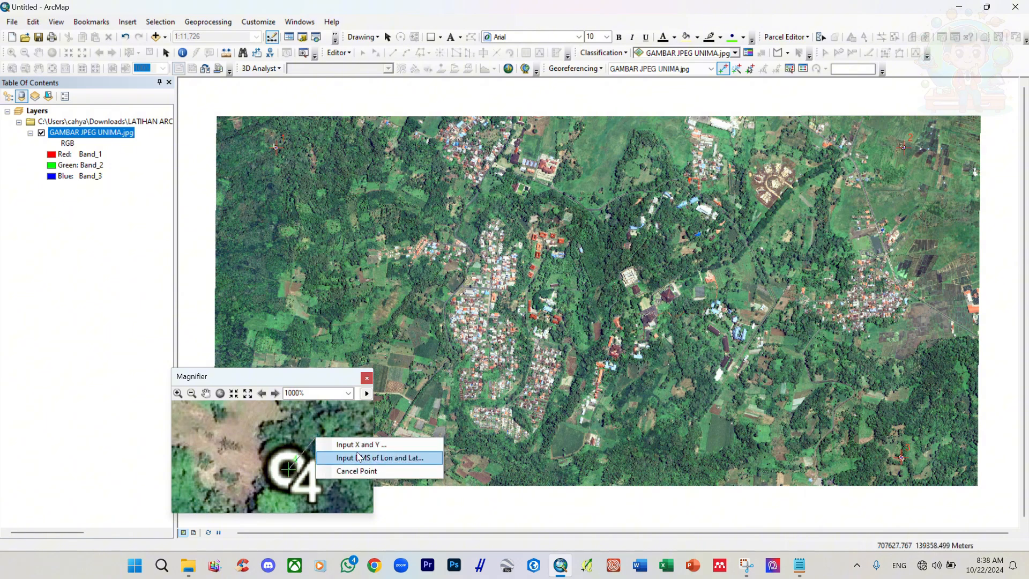
click(356, 455)
Consult Koordinat4 in the coordinate text file and set the mark 4 control point's latitude to 1° 15' 36.03" N.
click(801, 571)
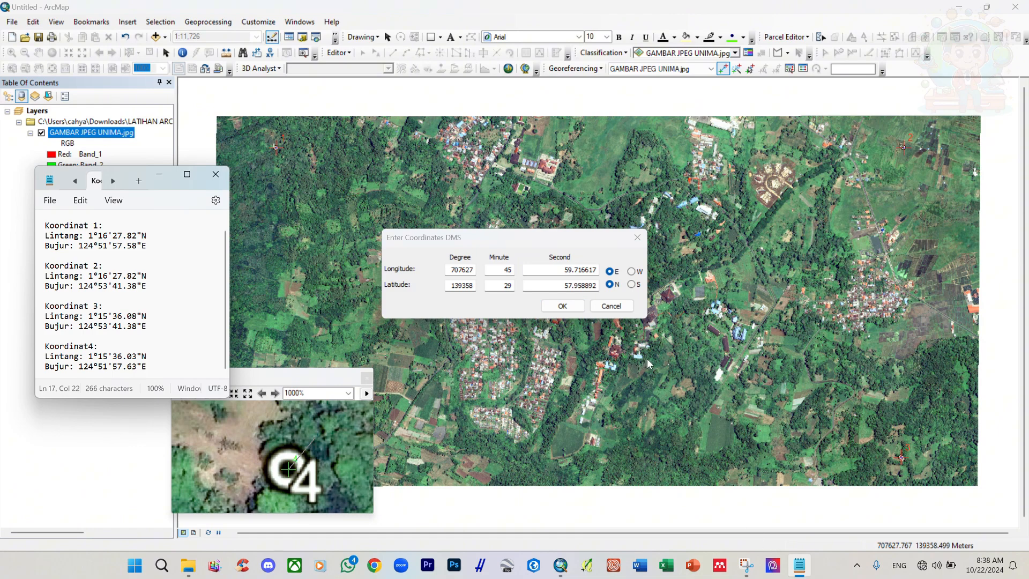
drag(451, 269, 512, 270)
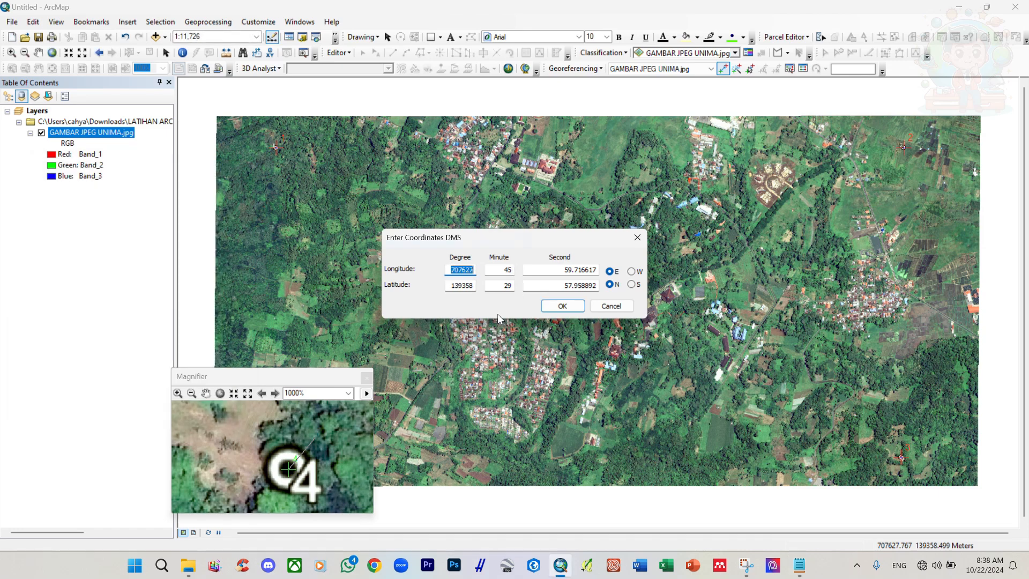
click(798, 568)
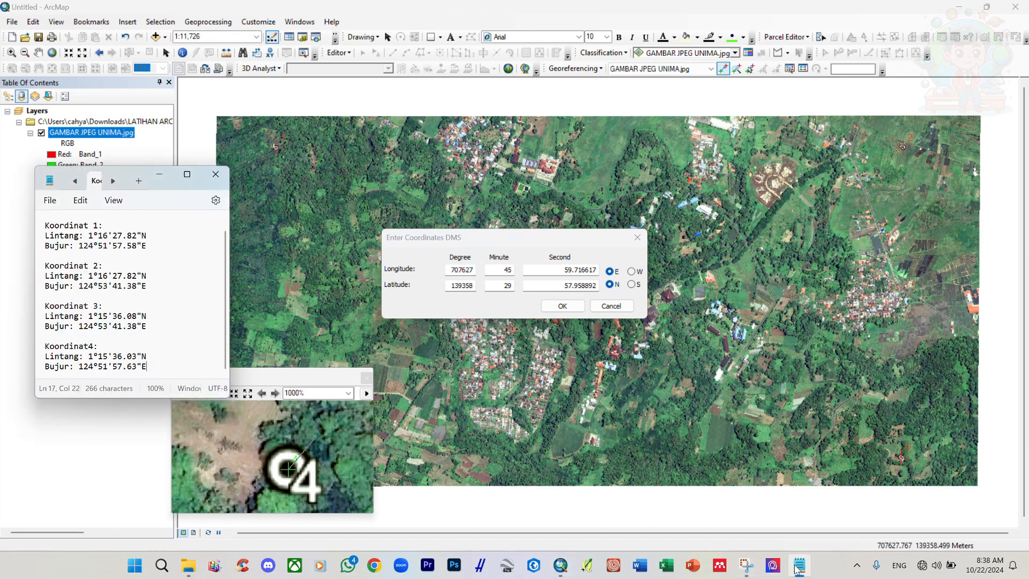
double_click(449, 285)
text(1)
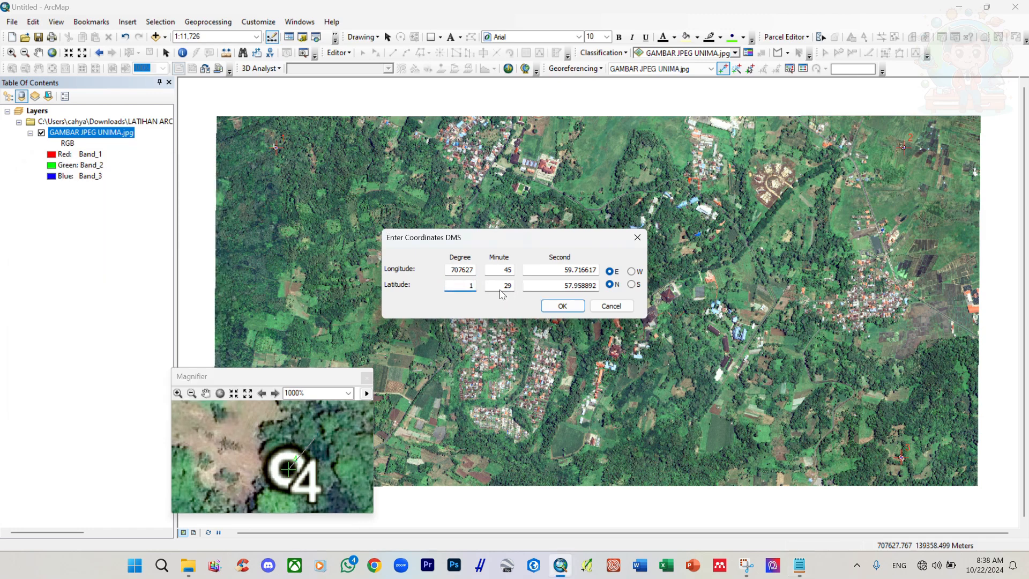
key(Tab)
text(1)
key(Tab)
text(36.03)
Set the mark 4 control point's longitude to 124° 51' 57.63" E from the Koordinat4 notes, confirm the coordinates, and close the Magnifier.
click(797, 563)
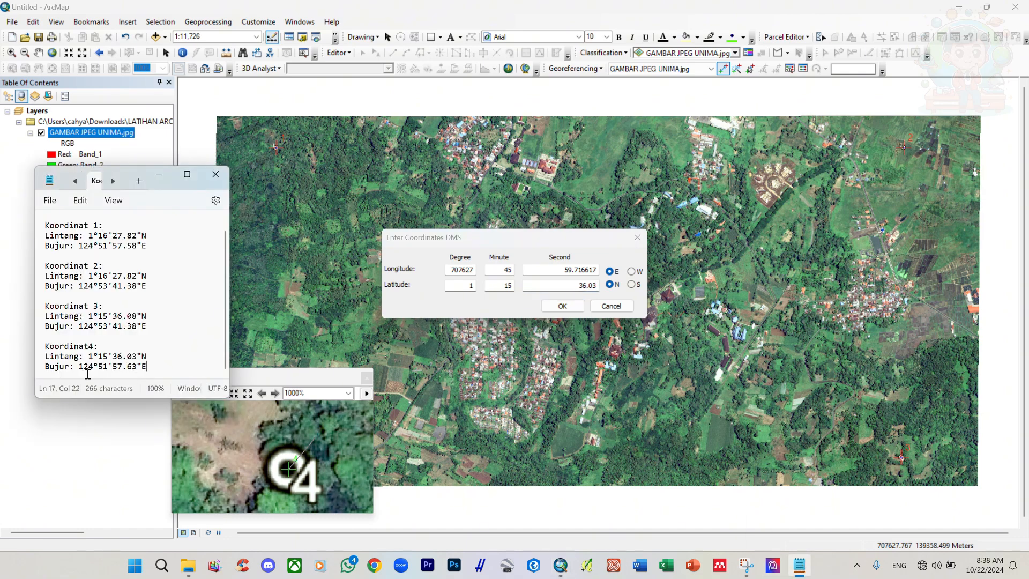
double_click(453, 266)
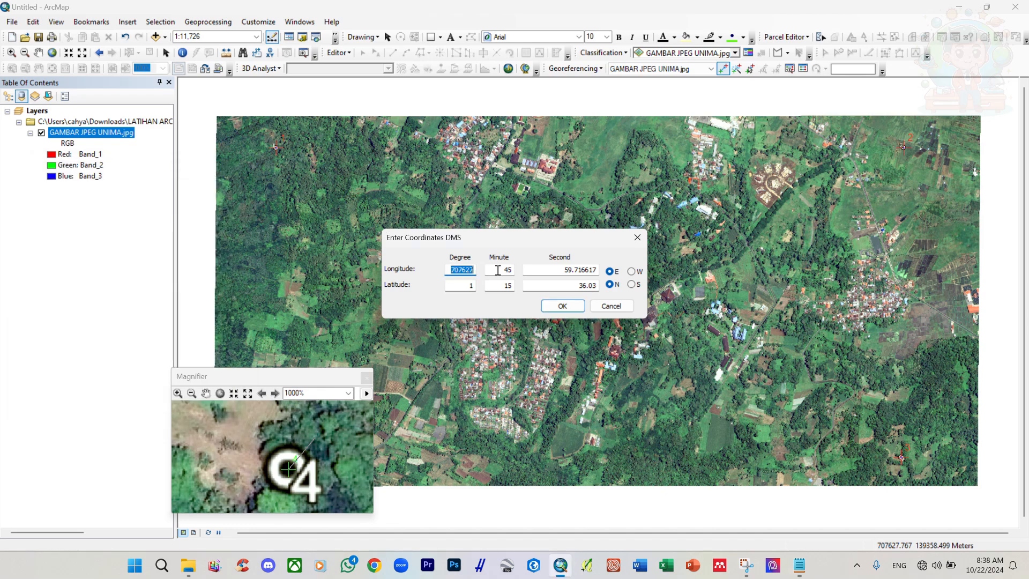
text(124)
double_click(496, 271)
text(51)
double_click(549, 269)
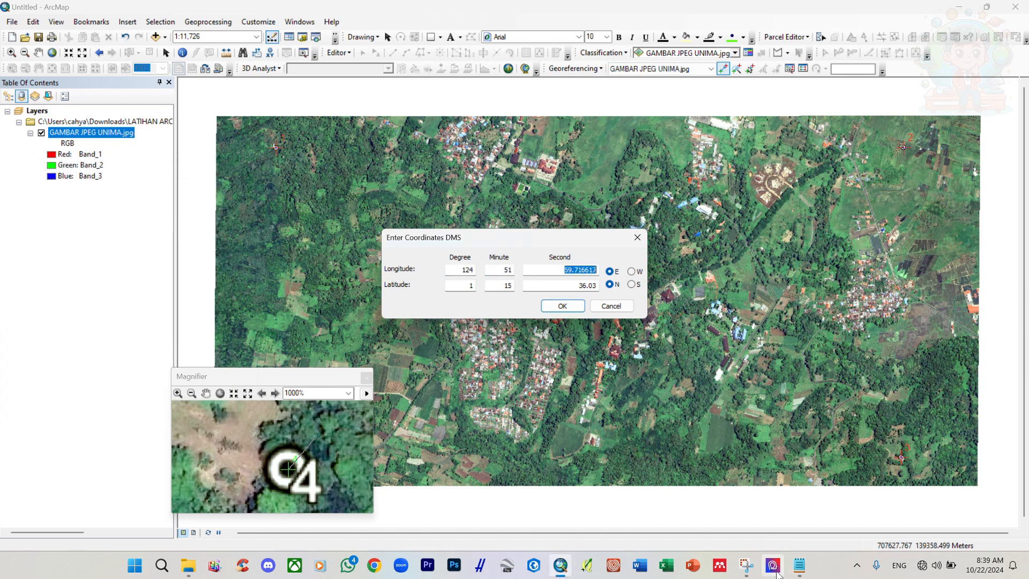
click(799, 565)
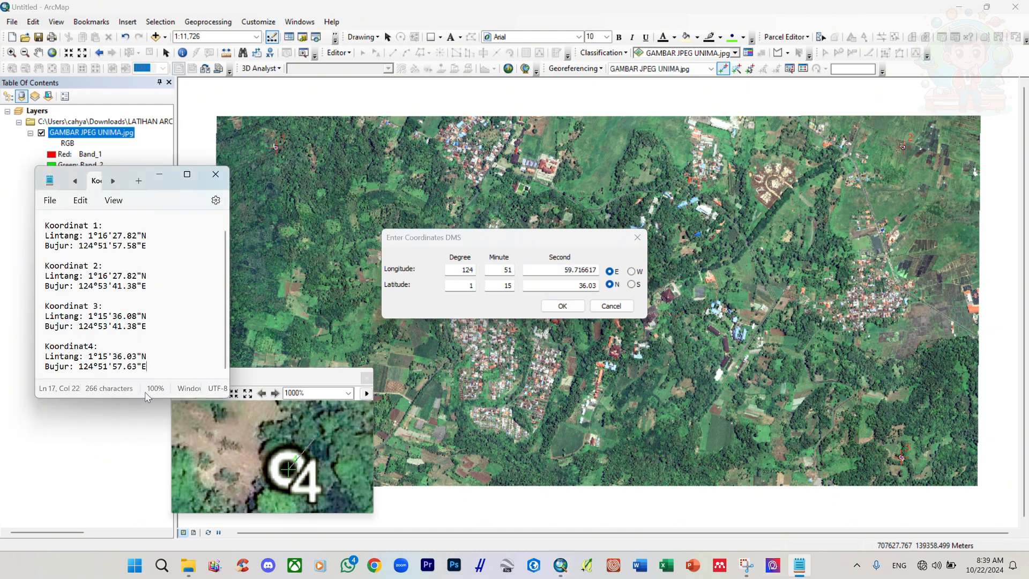
click(576, 267)
double_click(576, 268)
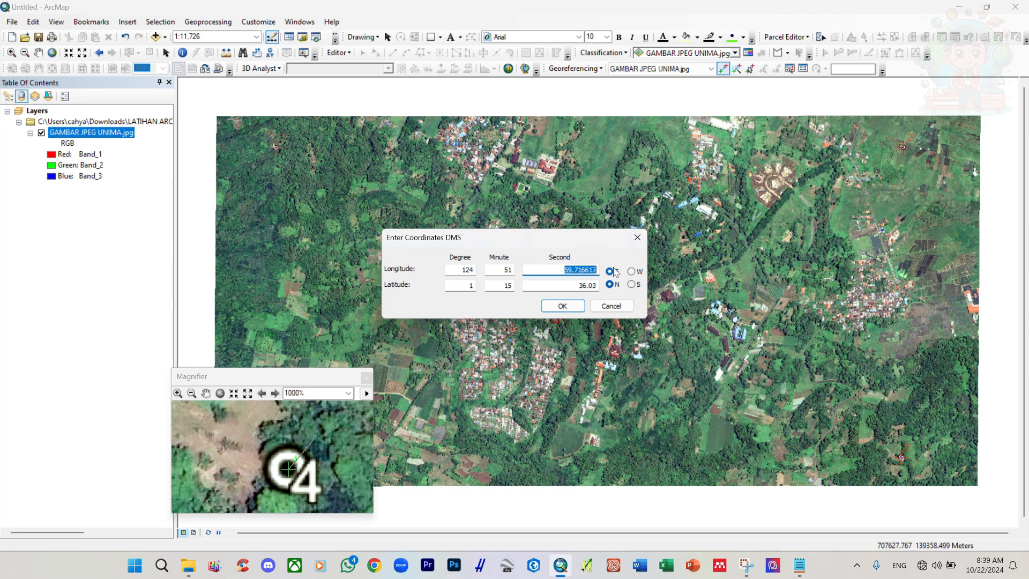
text(57.63)
click(562, 305)
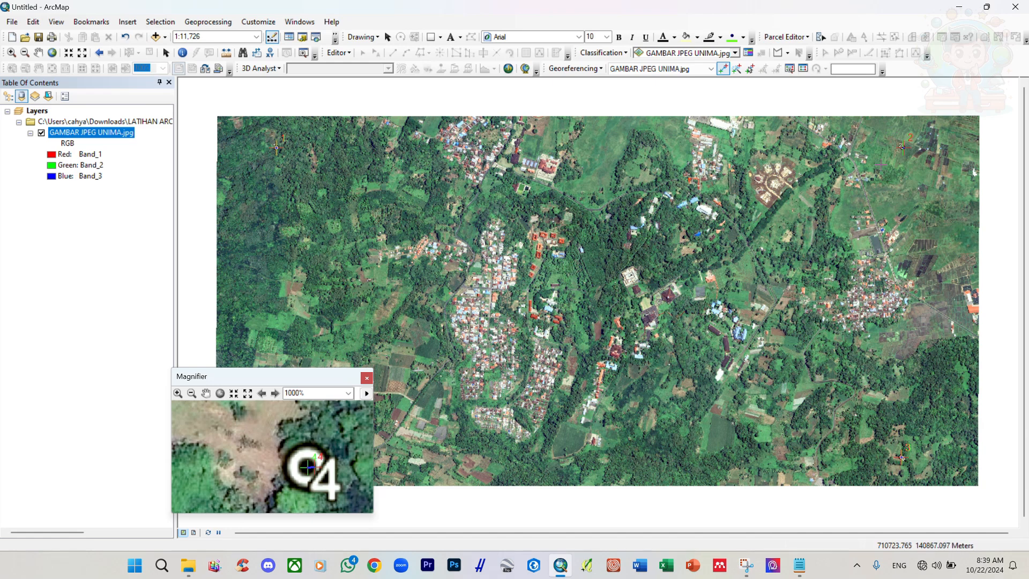
click(367, 378)
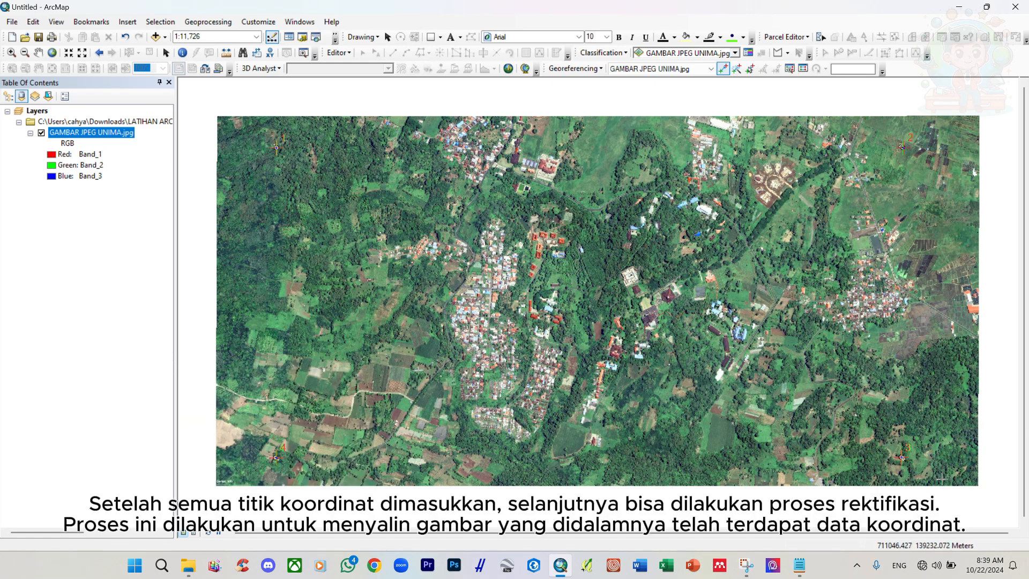
Review the source and map coordinates of all four control points in the link table.
click(803, 68)
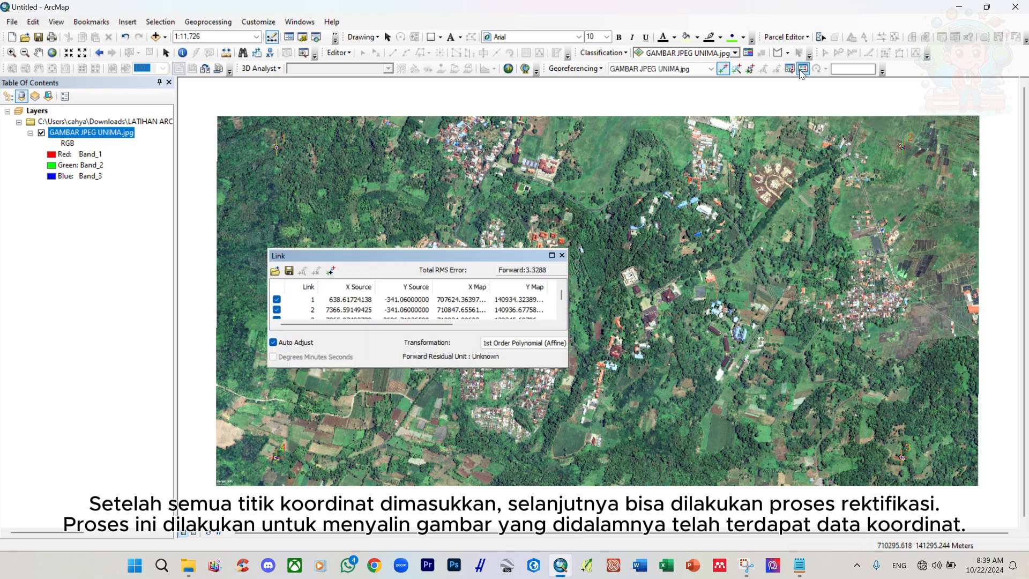
scroll(393, 303, down, 2)
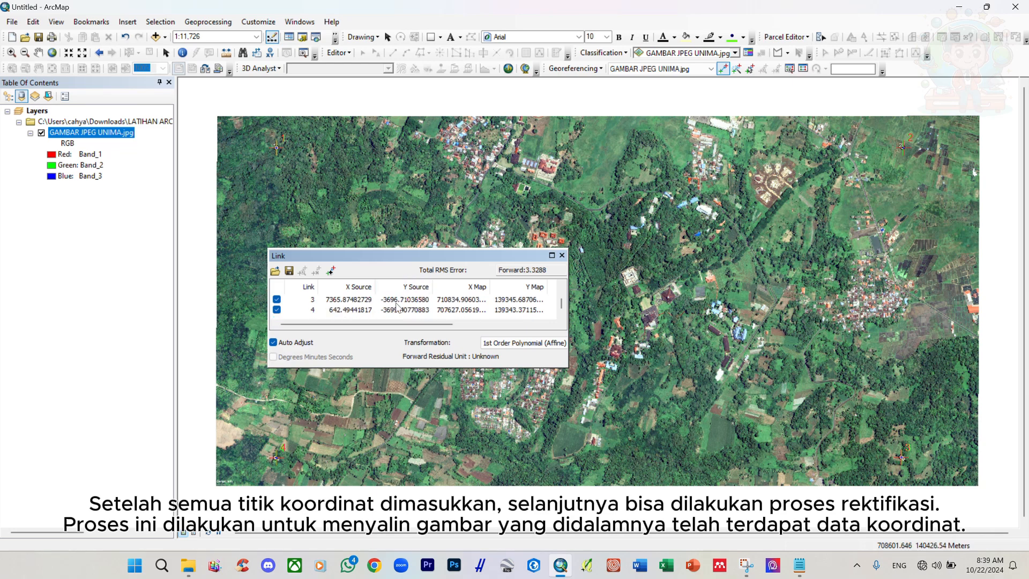
mouse_move(364, 326)
mouse_down()
mouse_move(476, 328)
mouse_move(352, 327)
mouse_up()
scroll(344, 309, up, 1)
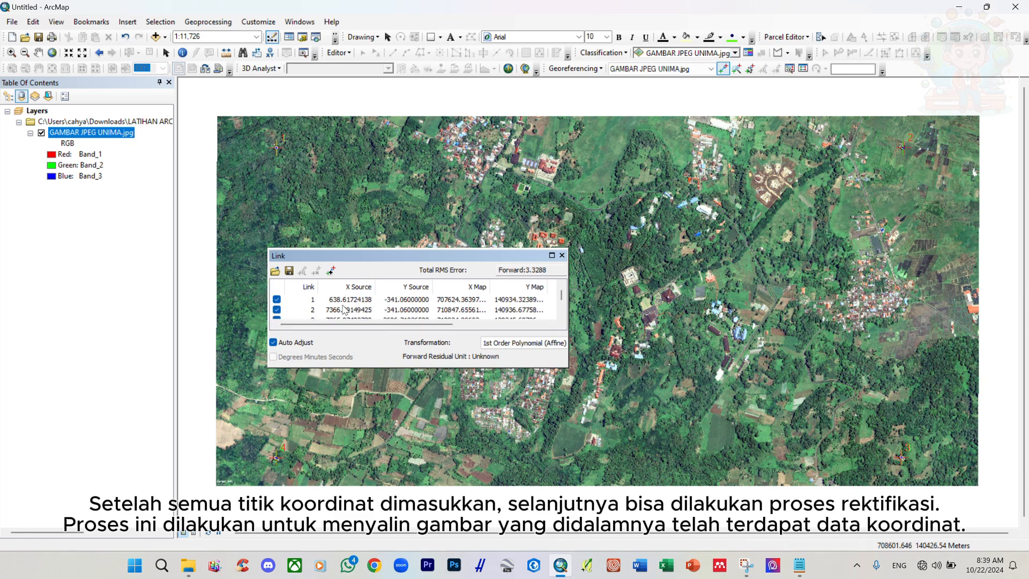
click(561, 256)
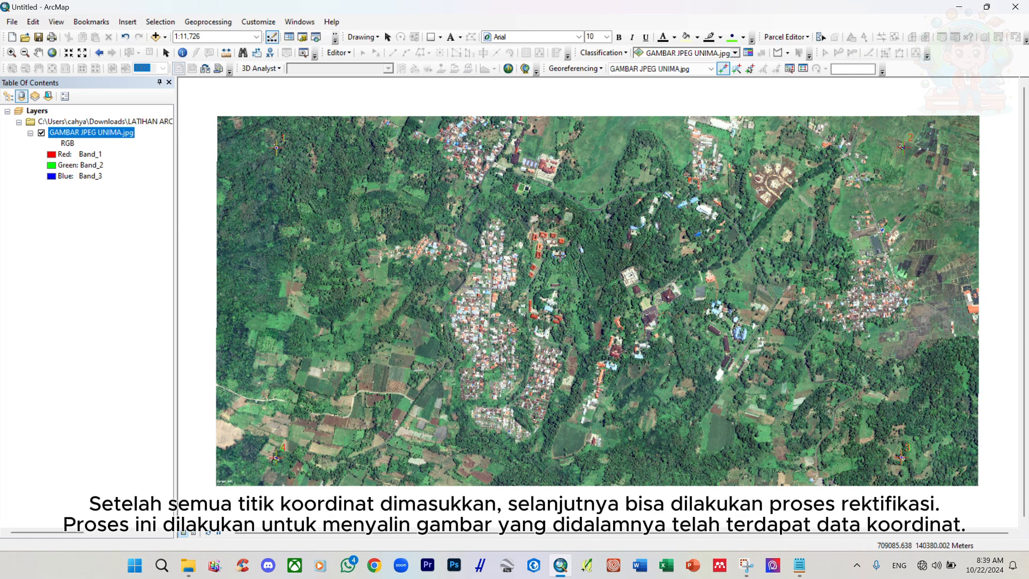
Start rectifying the image, then connect the Downloads\LATIHAN ARCGIS\GAMBAR GOOGLE EARTH DAN KOORDINAT UNIMA folder and select it as the output workspace.
click(584, 70)
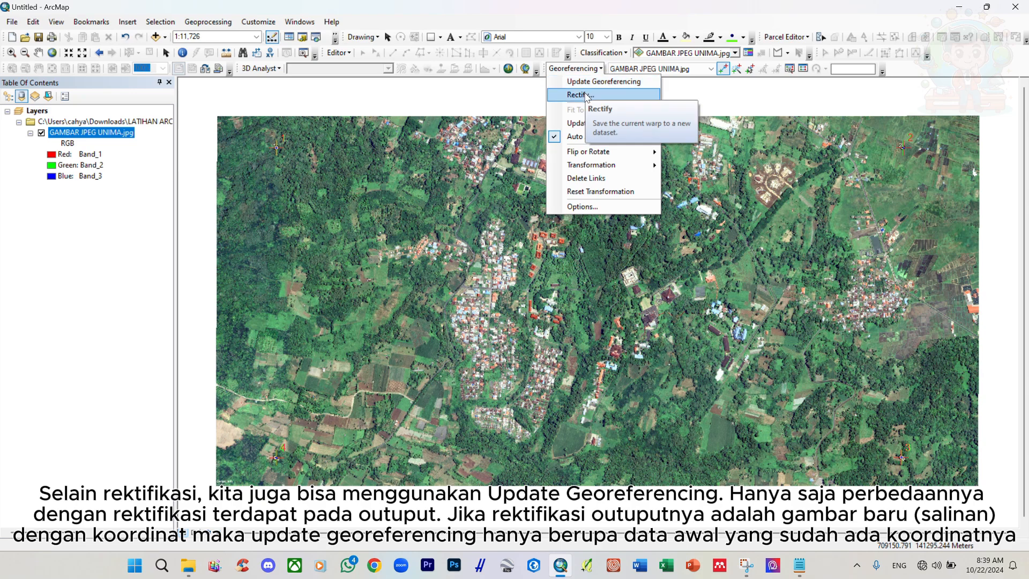
click(586, 95)
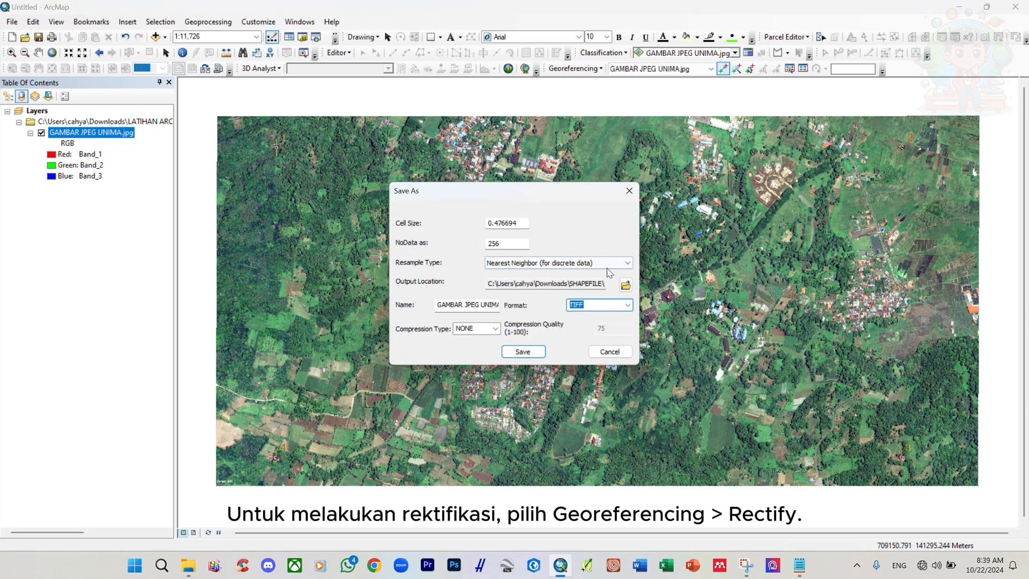
click(625, 284)
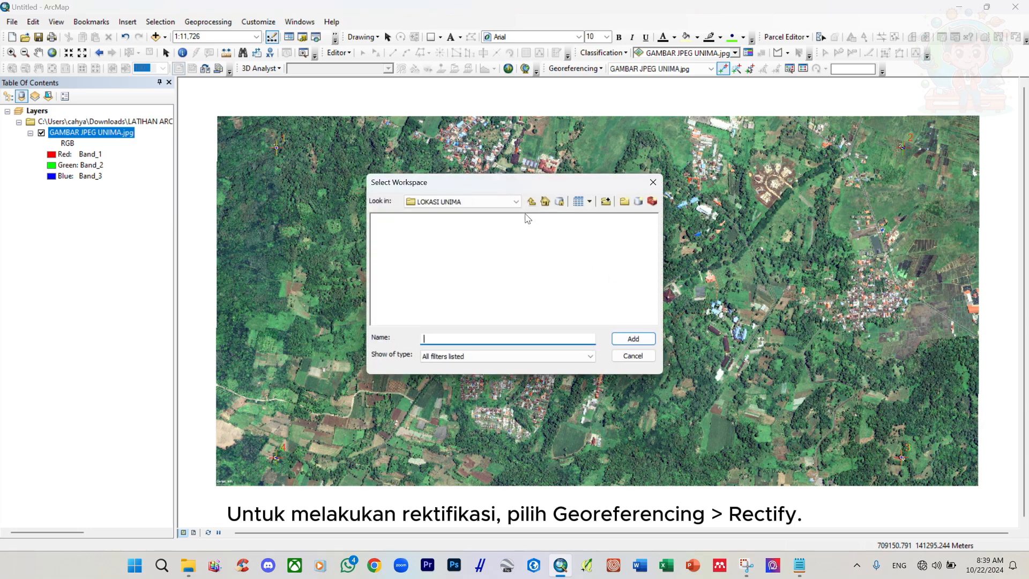
click(605, 201)
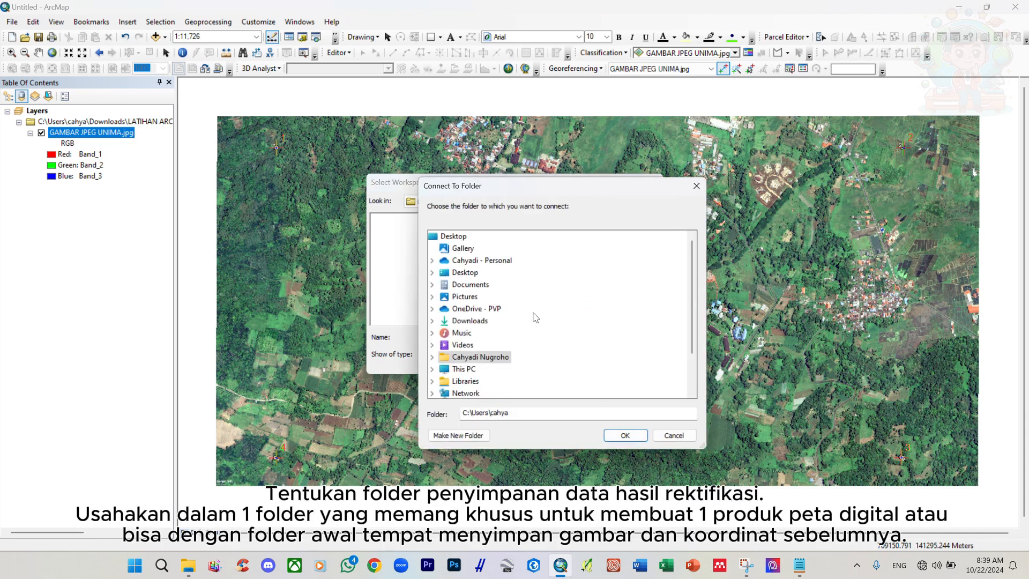
click(439, 322)
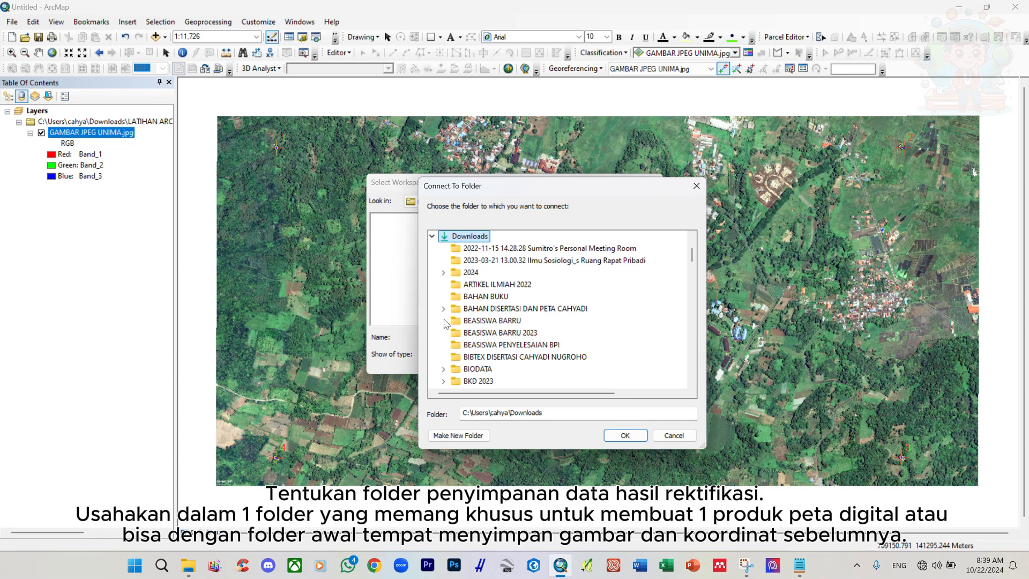
scroll(444, 323, down, 7)
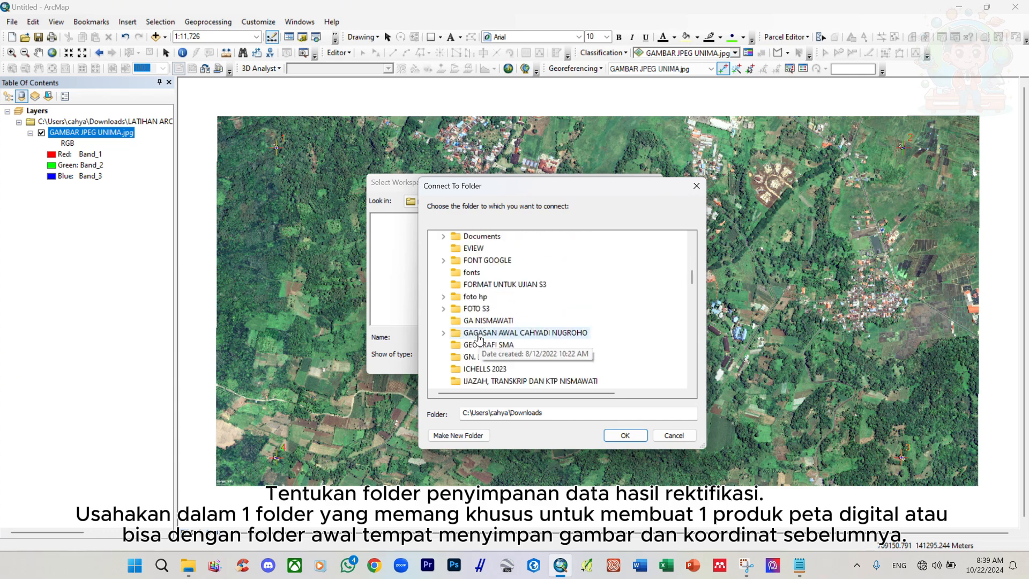
scroll(479, 338, down, 6)
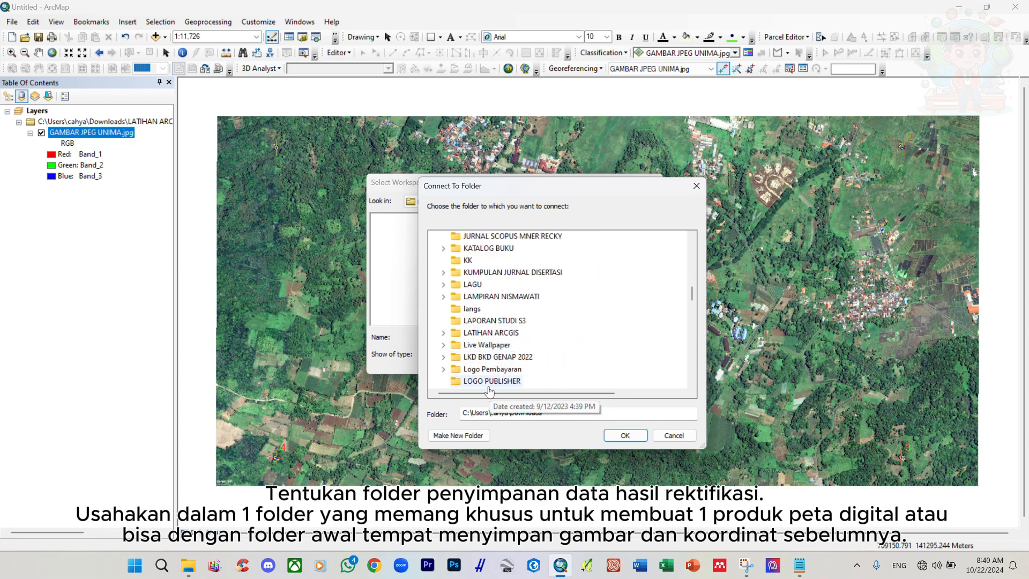
click(491, 333)
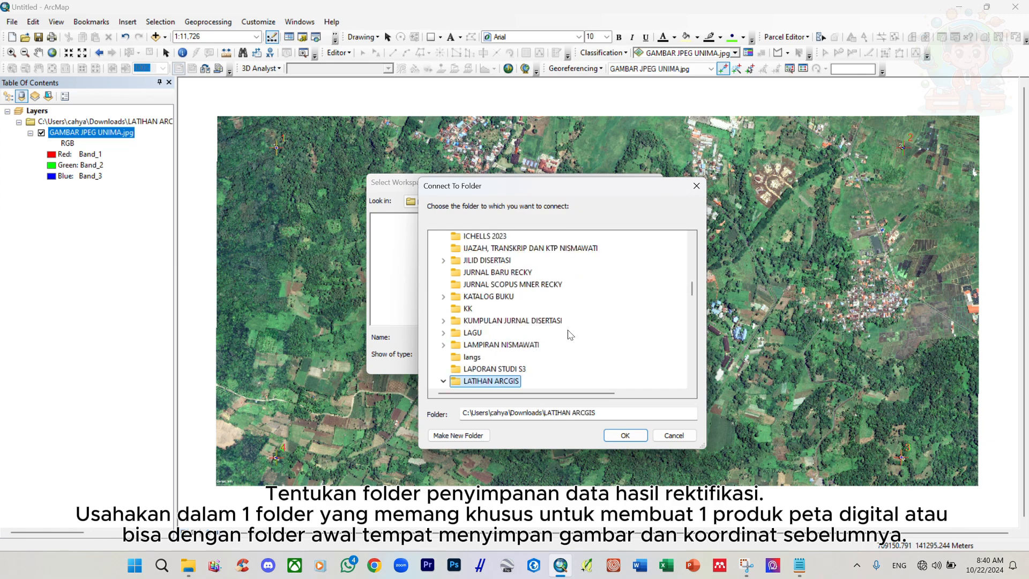
scroll(570, 335, down, 1)
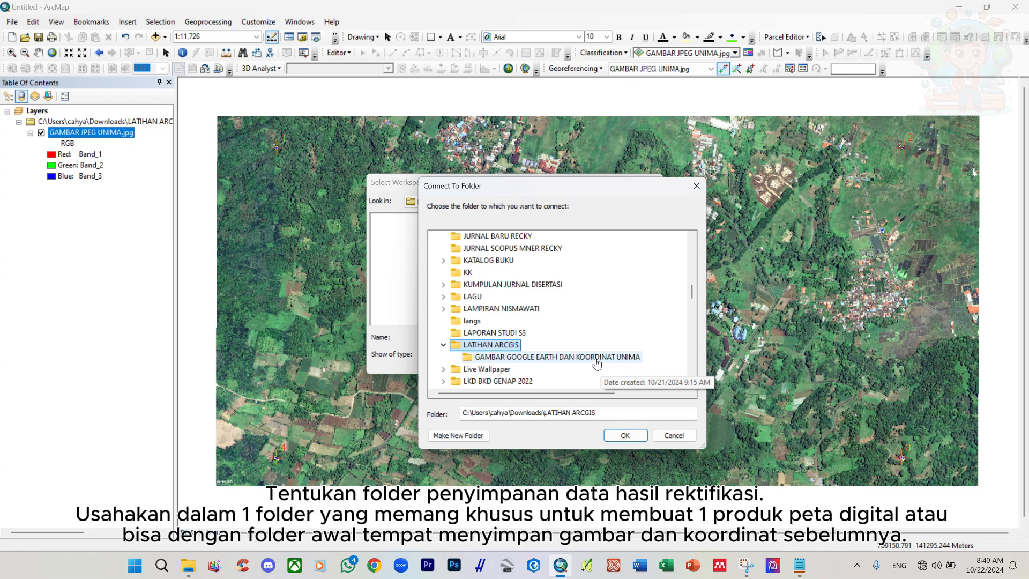
click(540, 358)
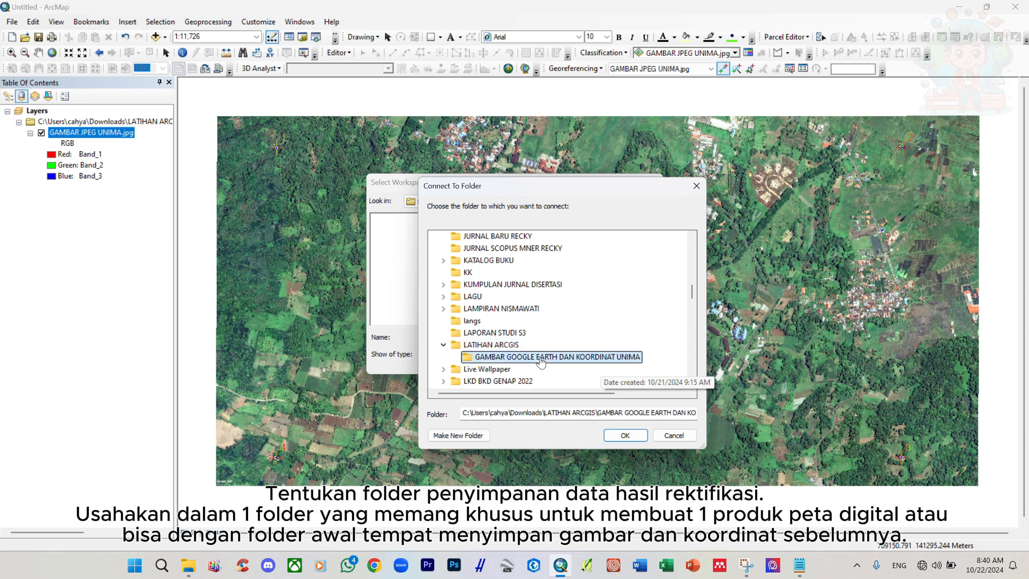
click(611, 434)
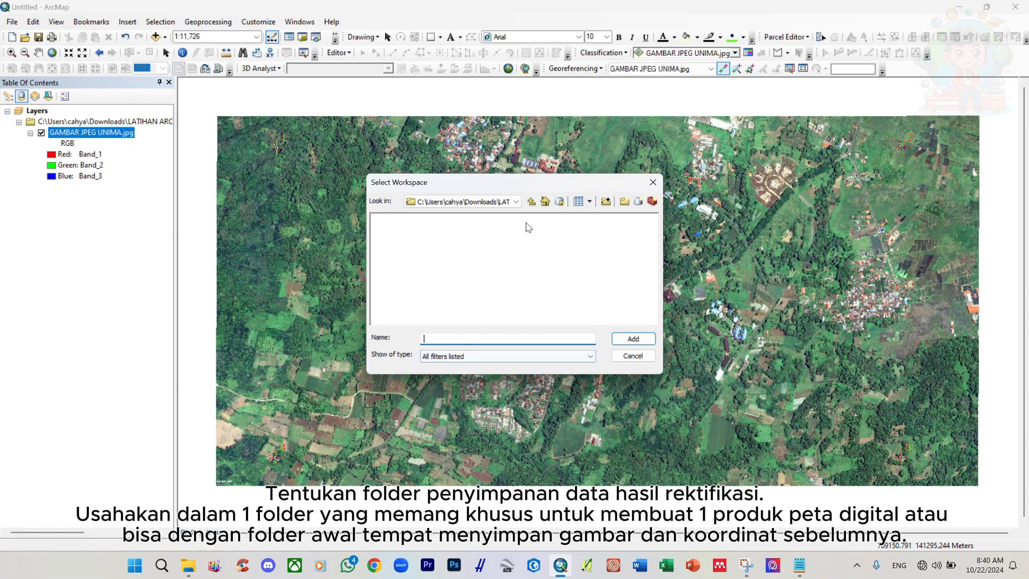
click(532, 202)
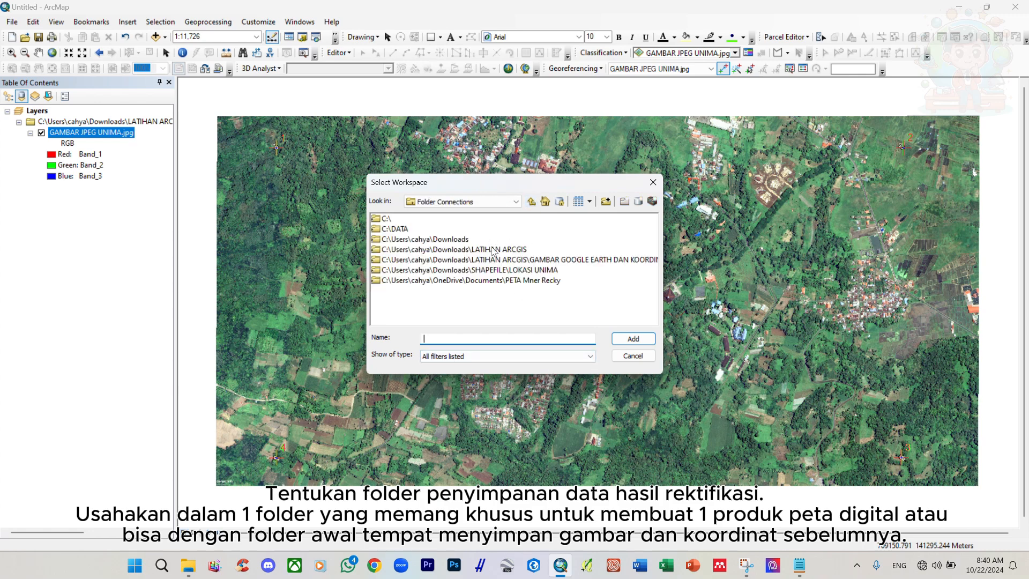
click(507, 261)
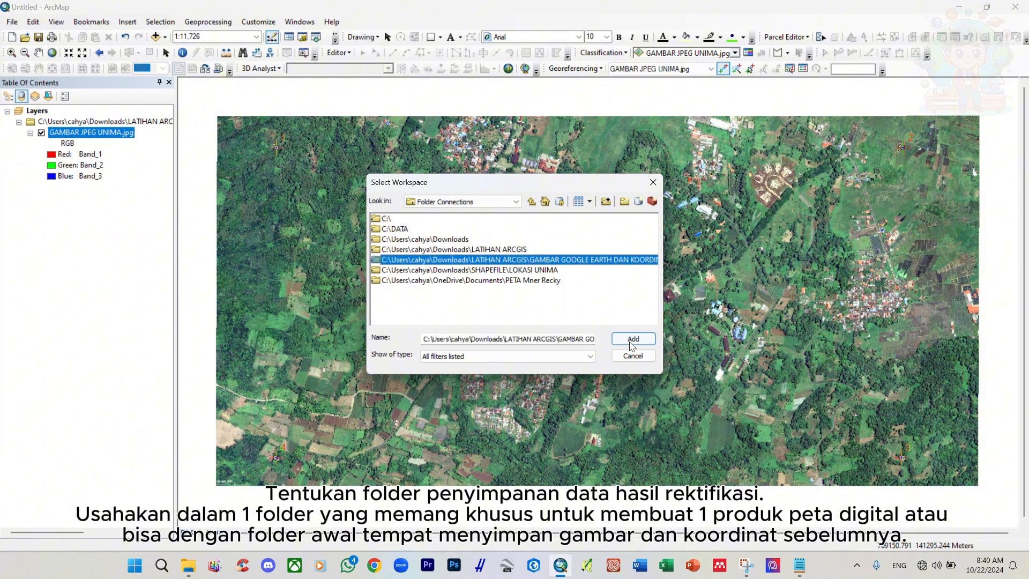
Connect the Downloads\LATIHAN ARCGIS folder for choosing the output workspace.
click(606, 202)
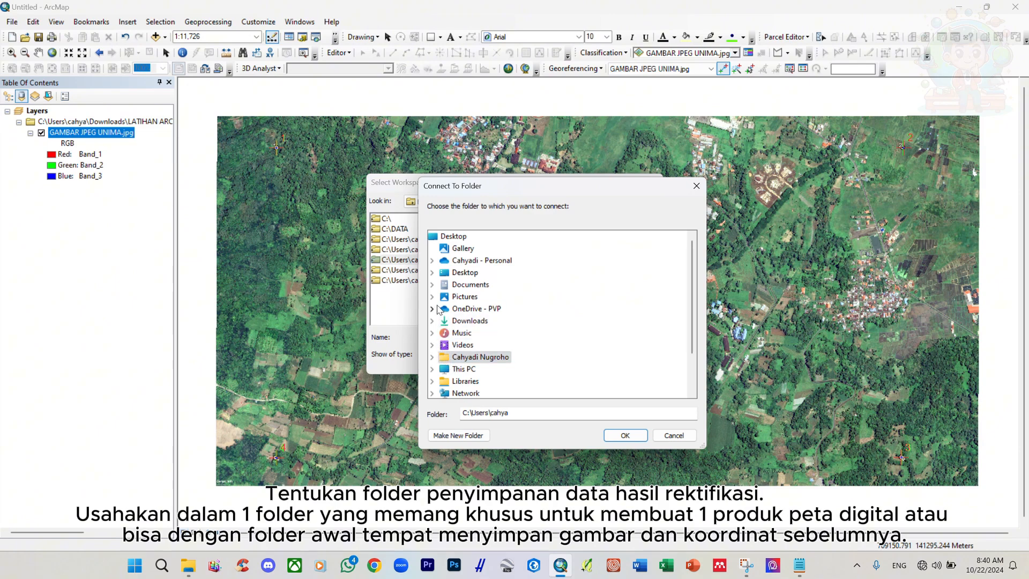
click(431, 321)
scroll(471, 343, down, 5)
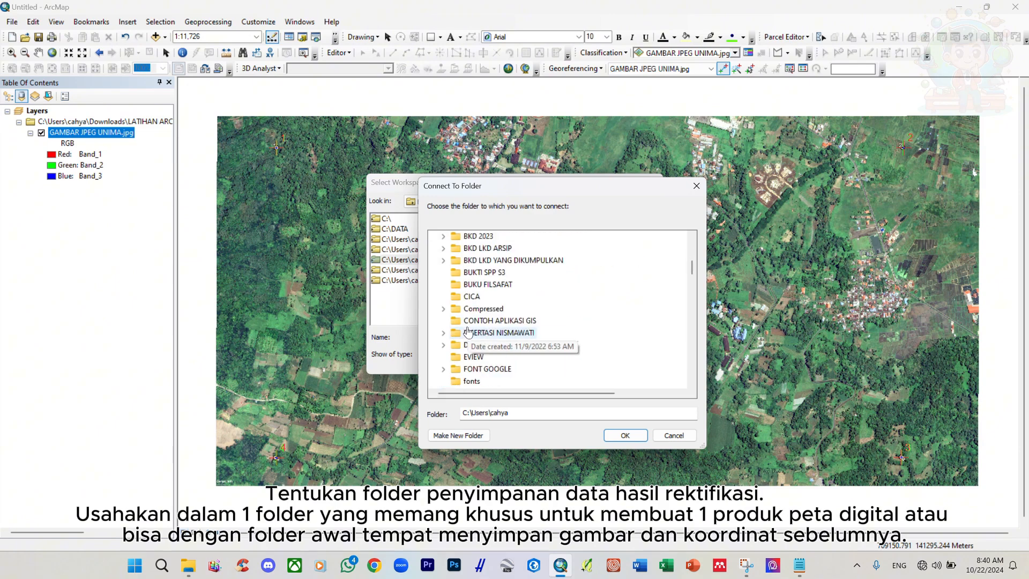
scroll(474, 353, down, 10)
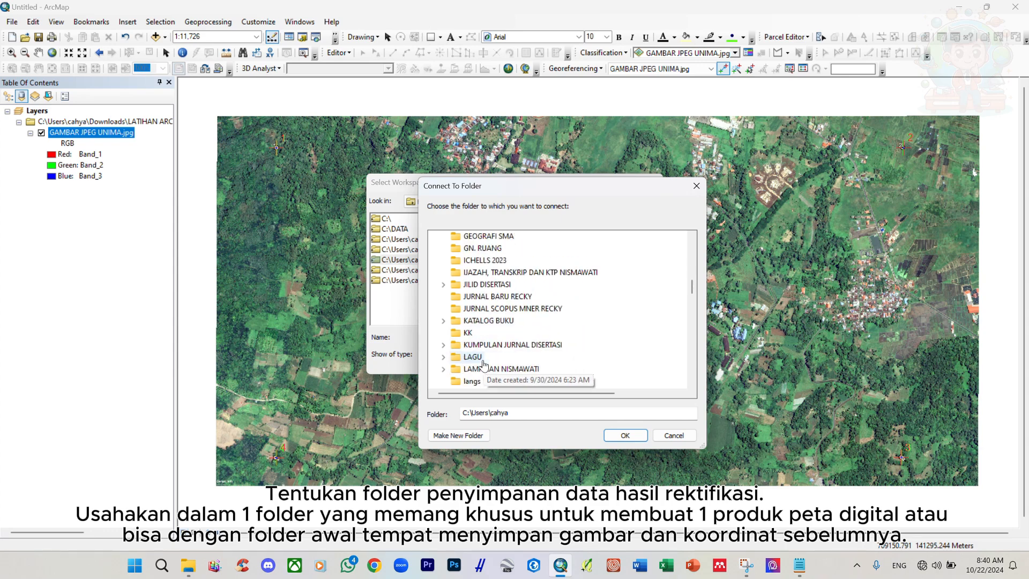
scroll(484, 363, down, 2)
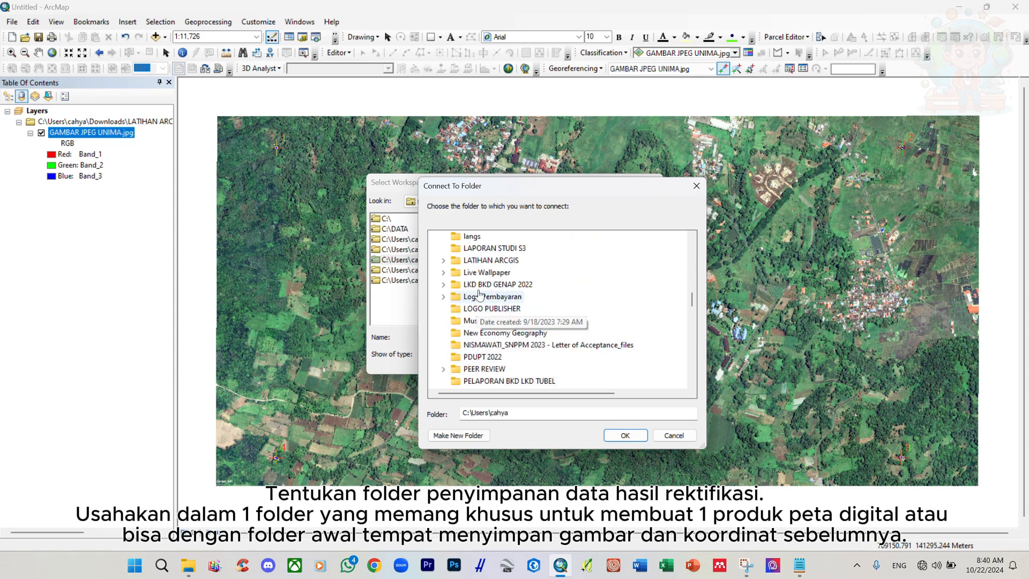
click(487, 263)
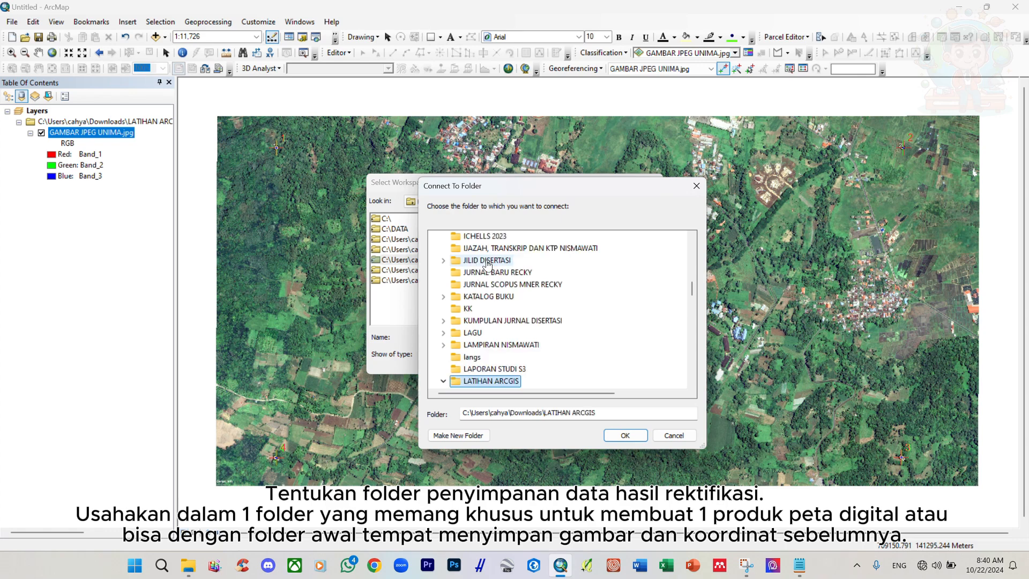
click(616, 435)
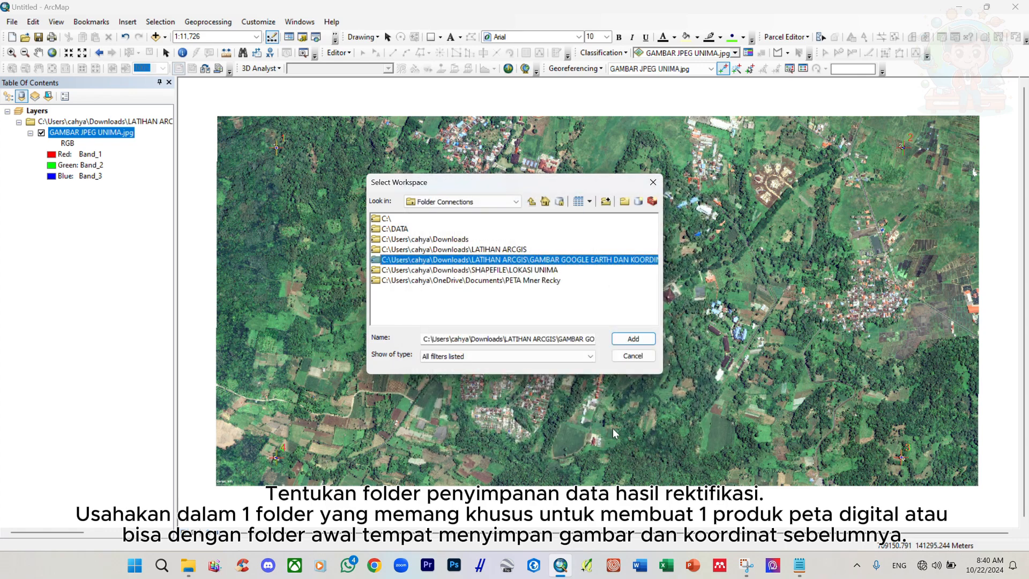
Set the output location to the connected LATIHAN ARCGIS\GAMBAR GOOGLE EARTH DAN KOORDINAT UNIMA folder.
click(505, 249)
click(510, 260)
click(503, 201)
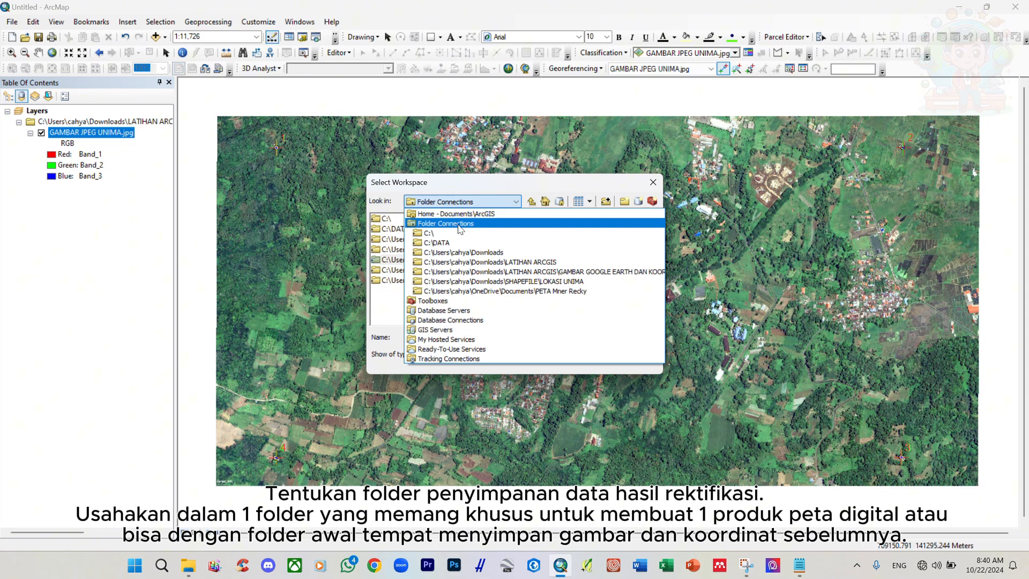
click(459, 224)
click(475, 250)
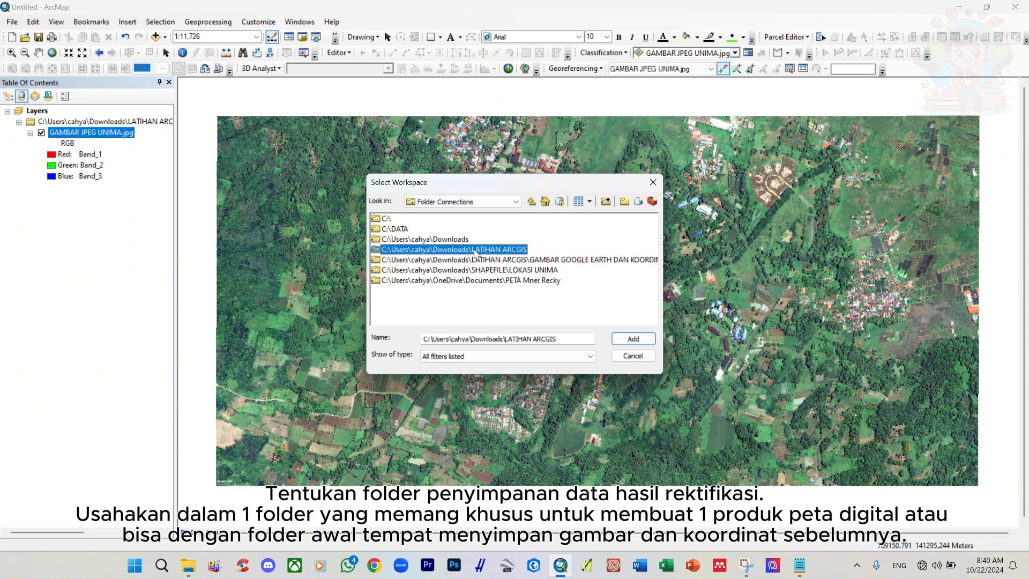
click(482, 261)
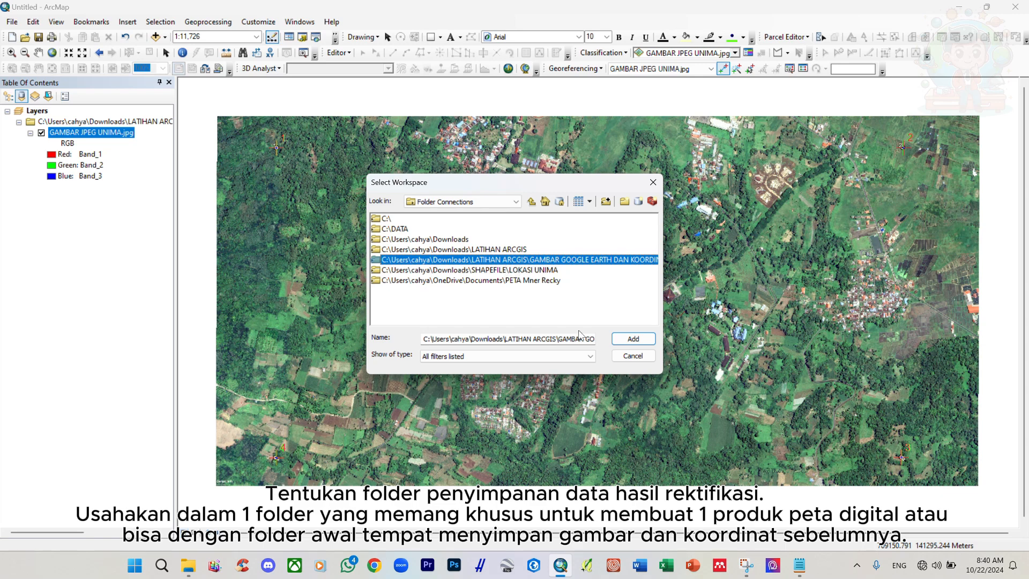
click(634, 339)
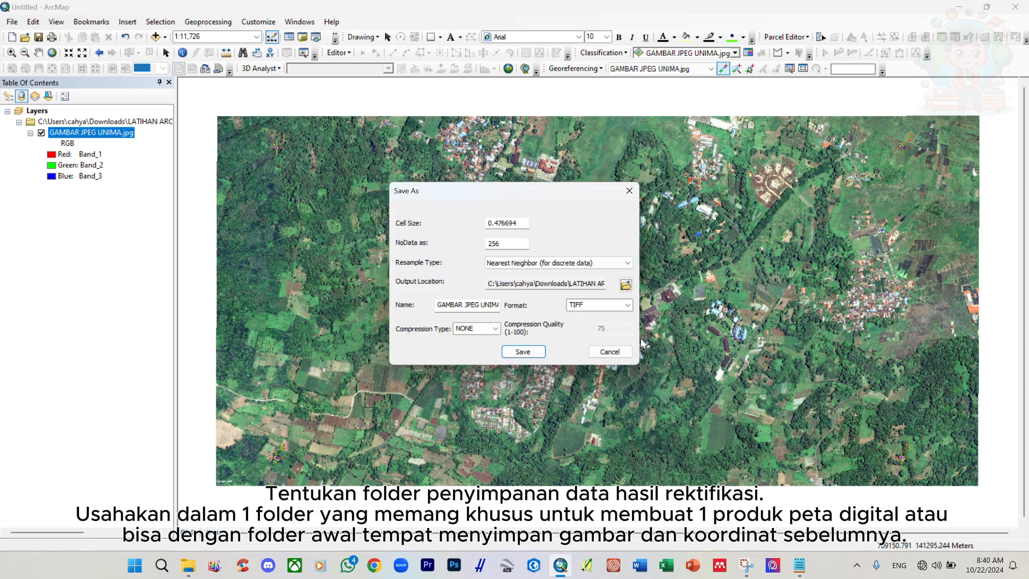
Name the rectified output image REKTIFIKASI JPEG UNIMA.tif.
click(471, 305)
drag(463, 304, 411, 305)
text(rek)
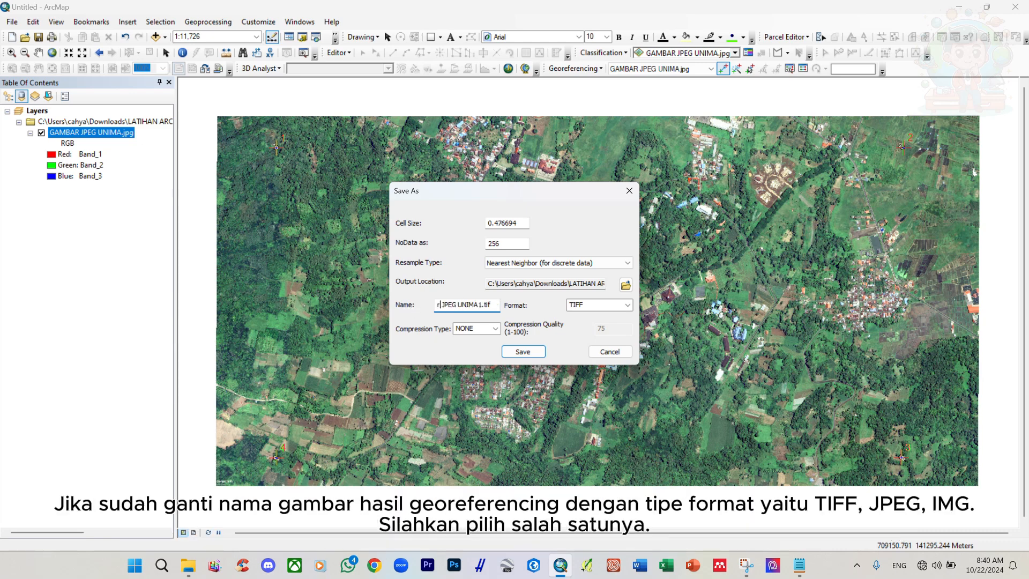
key(BackSpace)
key(BackSpace)
key(BackSpace)
text(REKTIFIKASI)
key(Right)
key(Right)
key(Right)
key(Right)
key(Right)
key(Right)
key(Right)
key(Right)
key(Right)
key(Right)
key(Right)
key(Right)
key(BackSpace)
Review the output formats, keep TIFF with no compression, and save the rectified image.
click(627, 305)
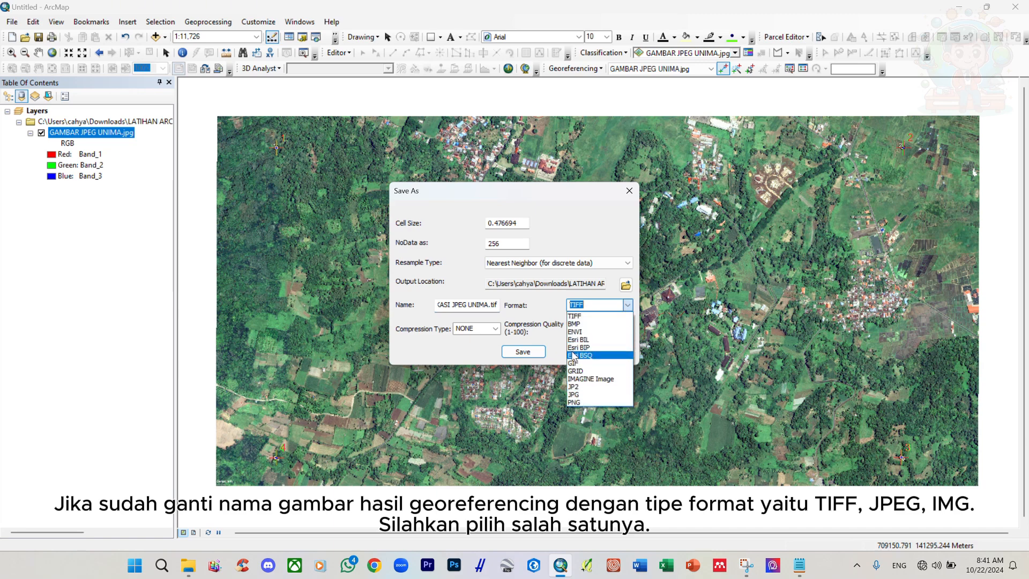
click(528, 305)
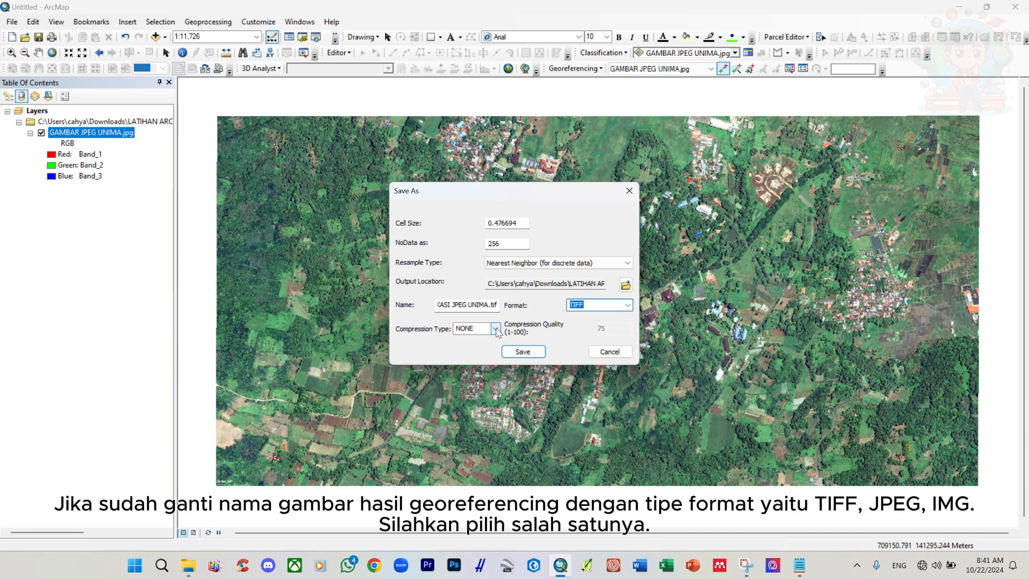
click(532, 353)
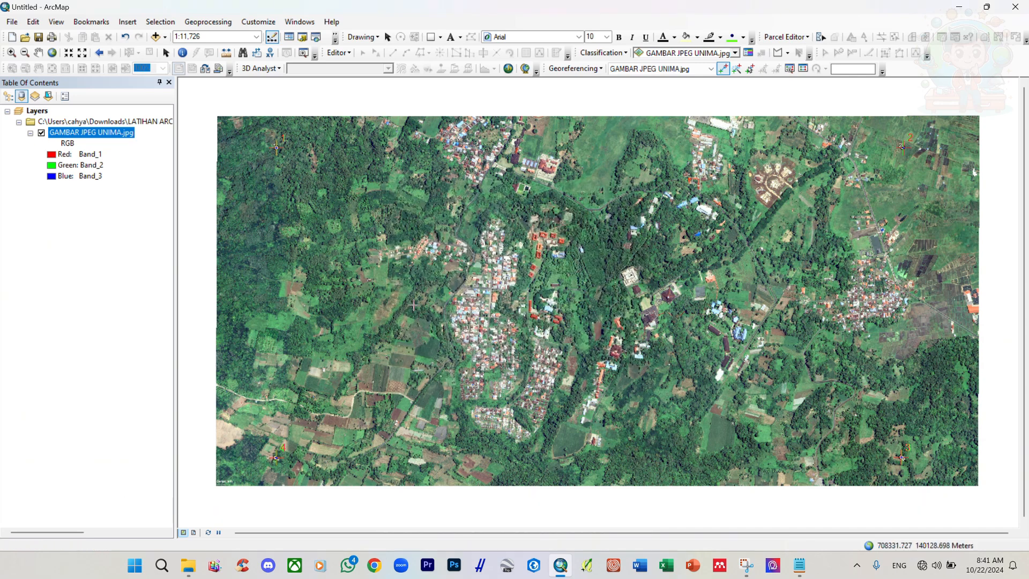
Remove the GAMBAR JPEG UNIMA.jpg layer and add REKTIFIKASI JPEG UNIMA.tif from the output folder in its place.
right_click(106, 139)
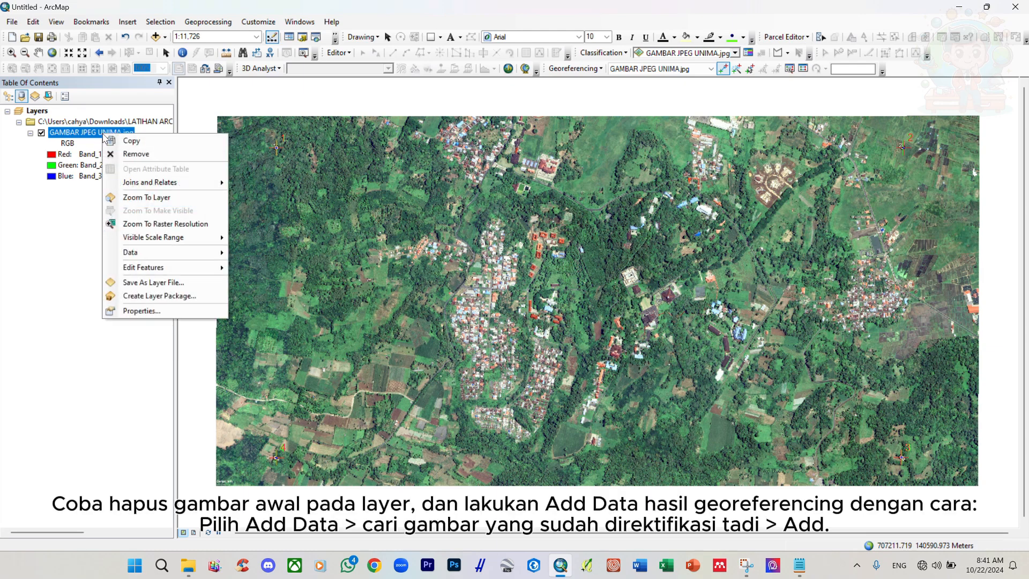
click(124, 155)
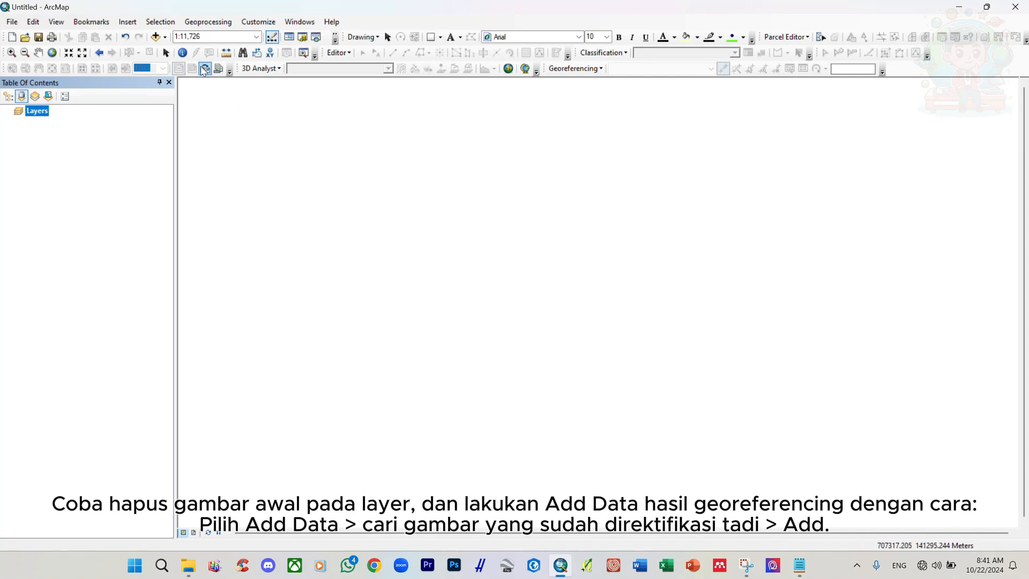
click(155, 37)
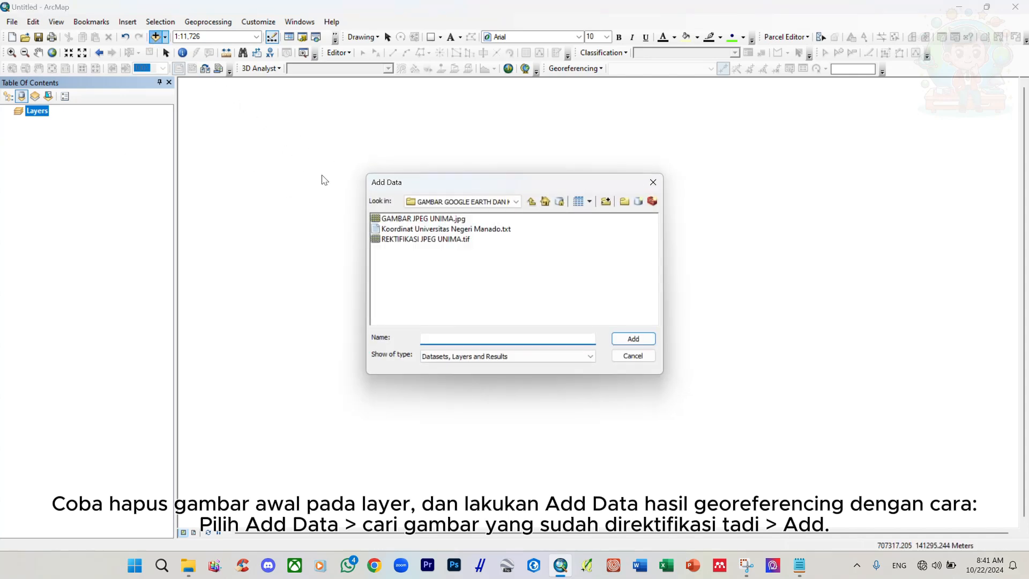
click(409, 241)
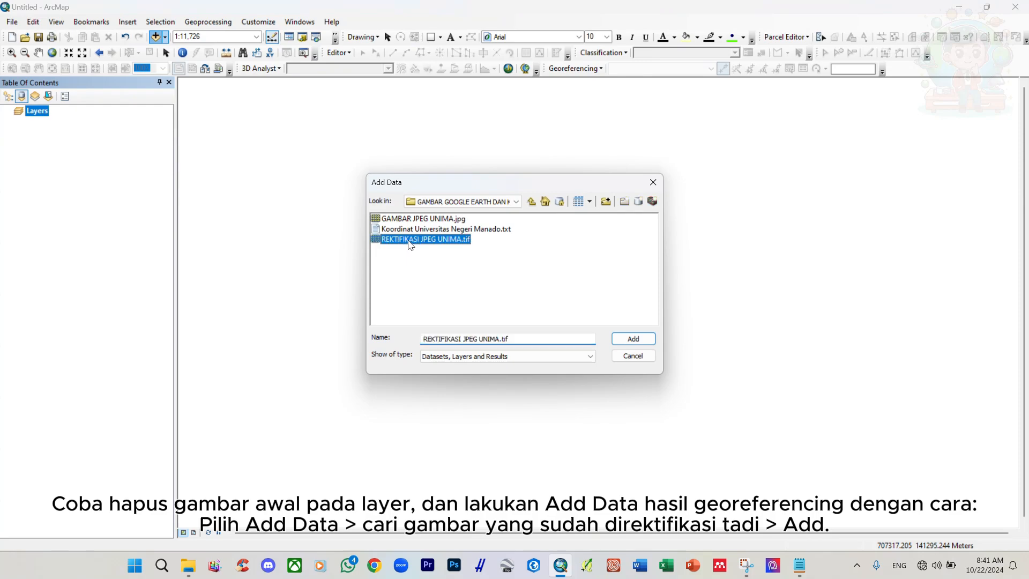
click(632, 339)
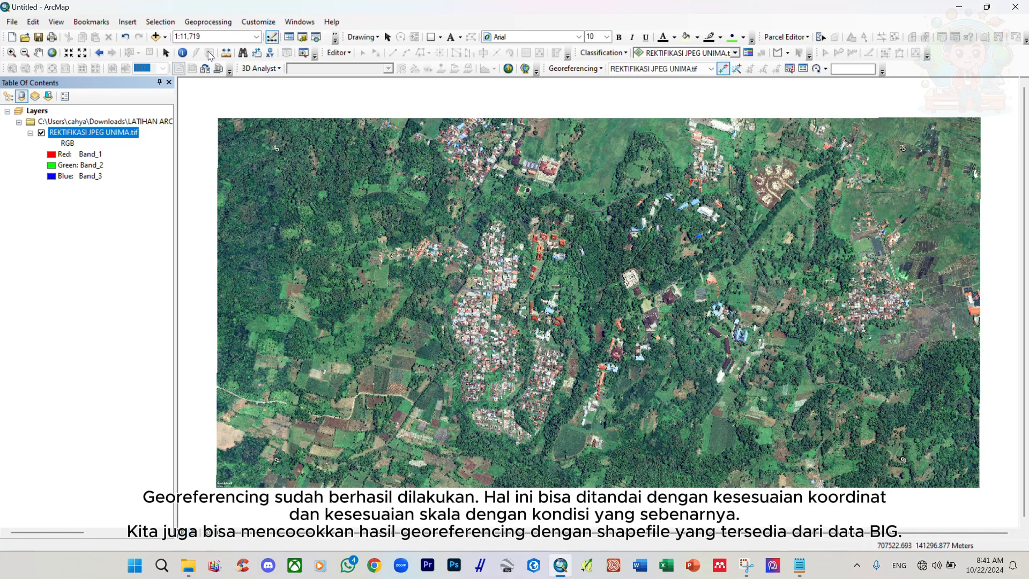
click(38, 52)
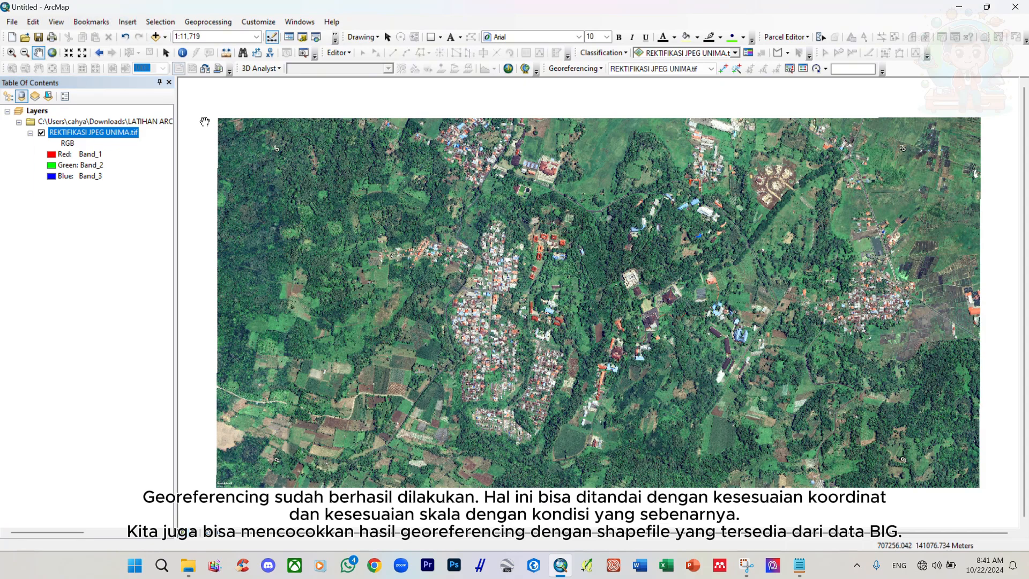
drag(491, 298, 449, 254)
drag(451, 255, 509, 294)
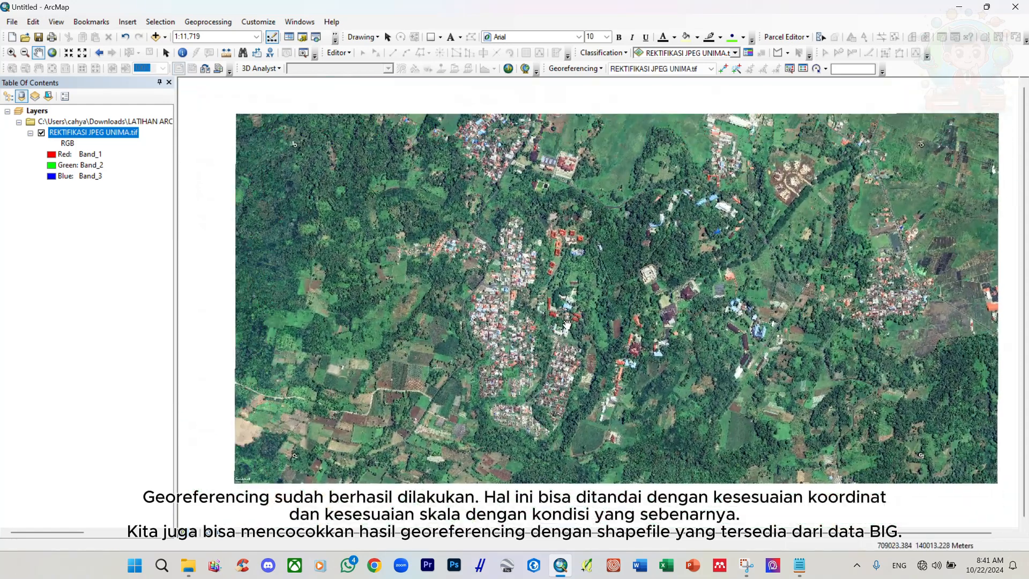
mouse_move(566, 324)
mouse_down()
mouse_move(490, 273)
mouse_move(576, 324)
mouse_up()
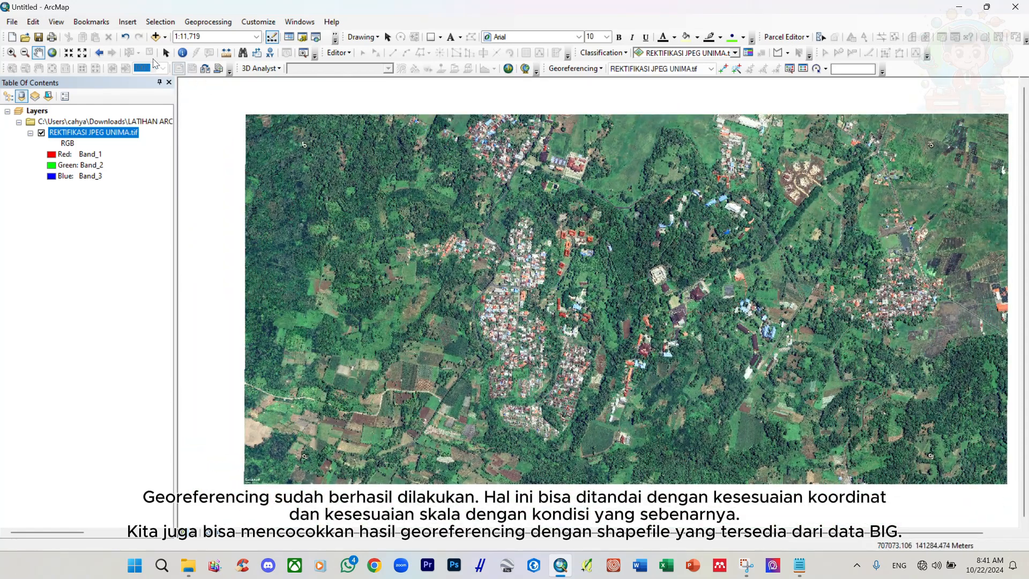
Undo the replacement of the original image layer, and redo it to restore the REKTIFIKASI JPEG UNIMA.tif layer.
click(125, 37)
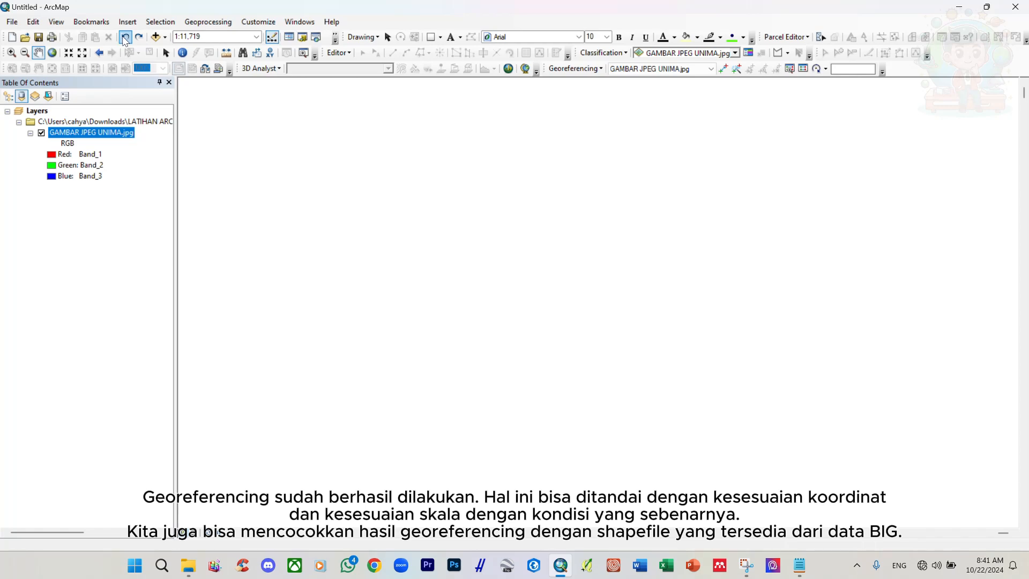
click(125, 37)
click(138, 37)
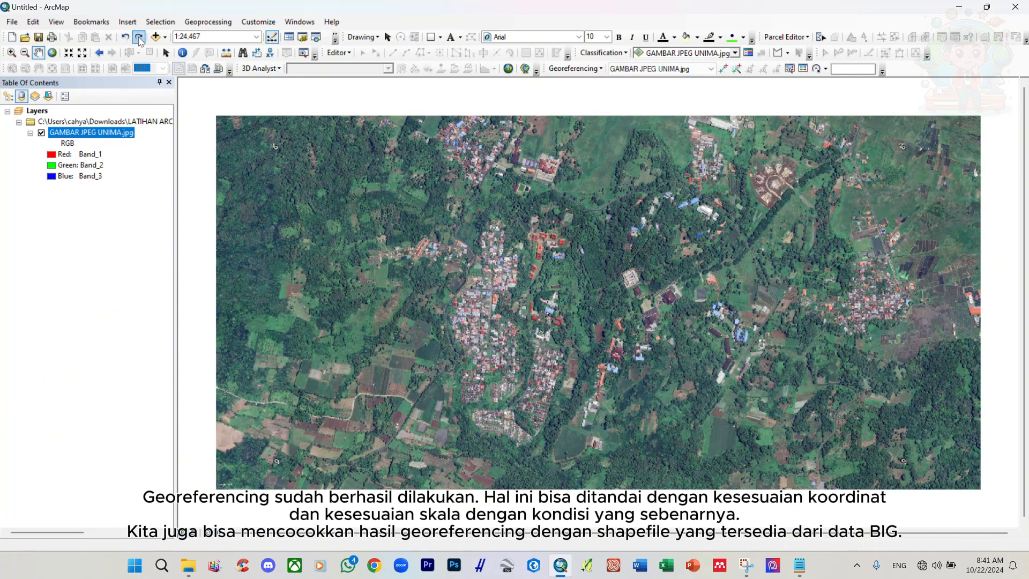
click(139, 37)
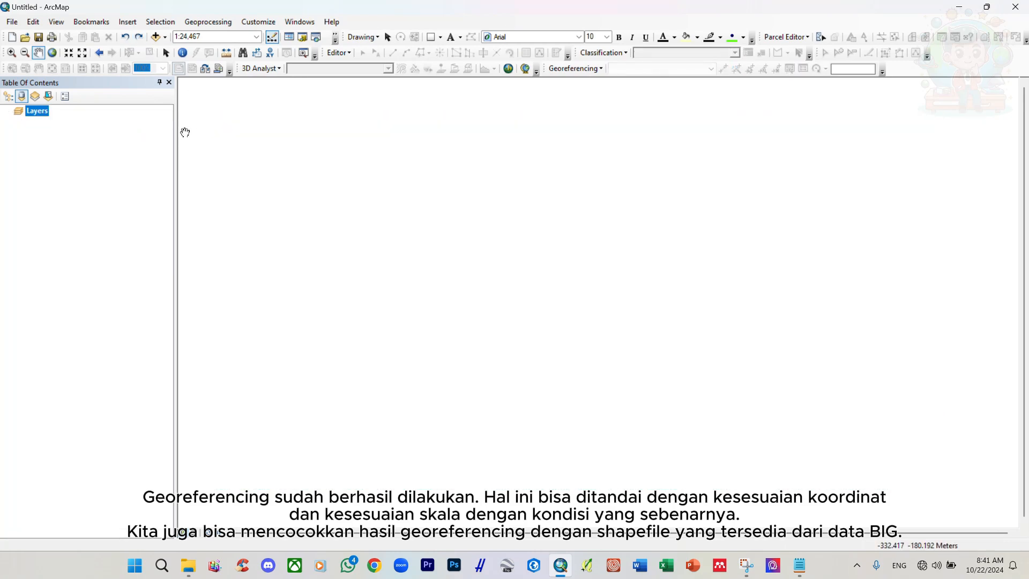
click(138, 37)
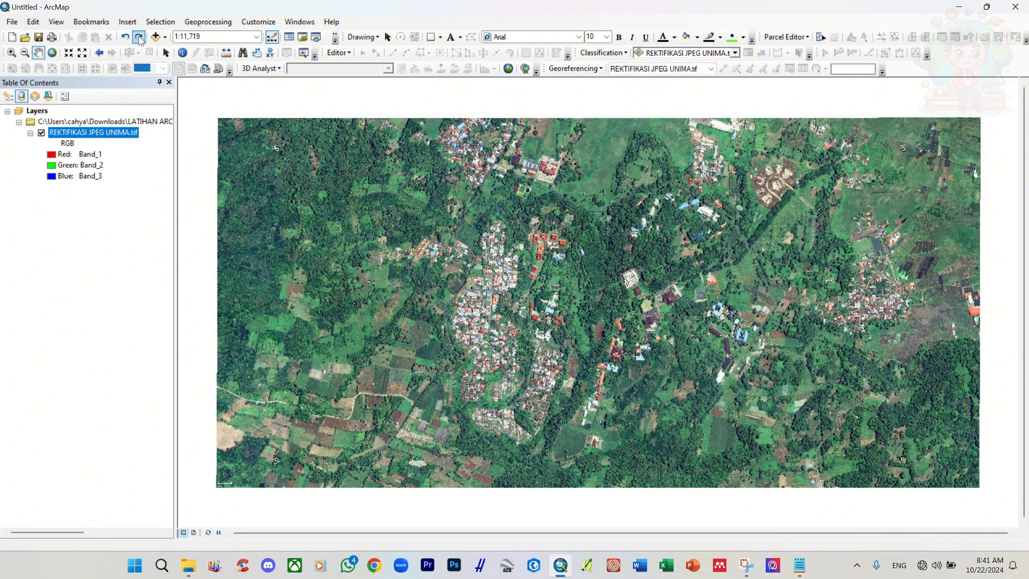